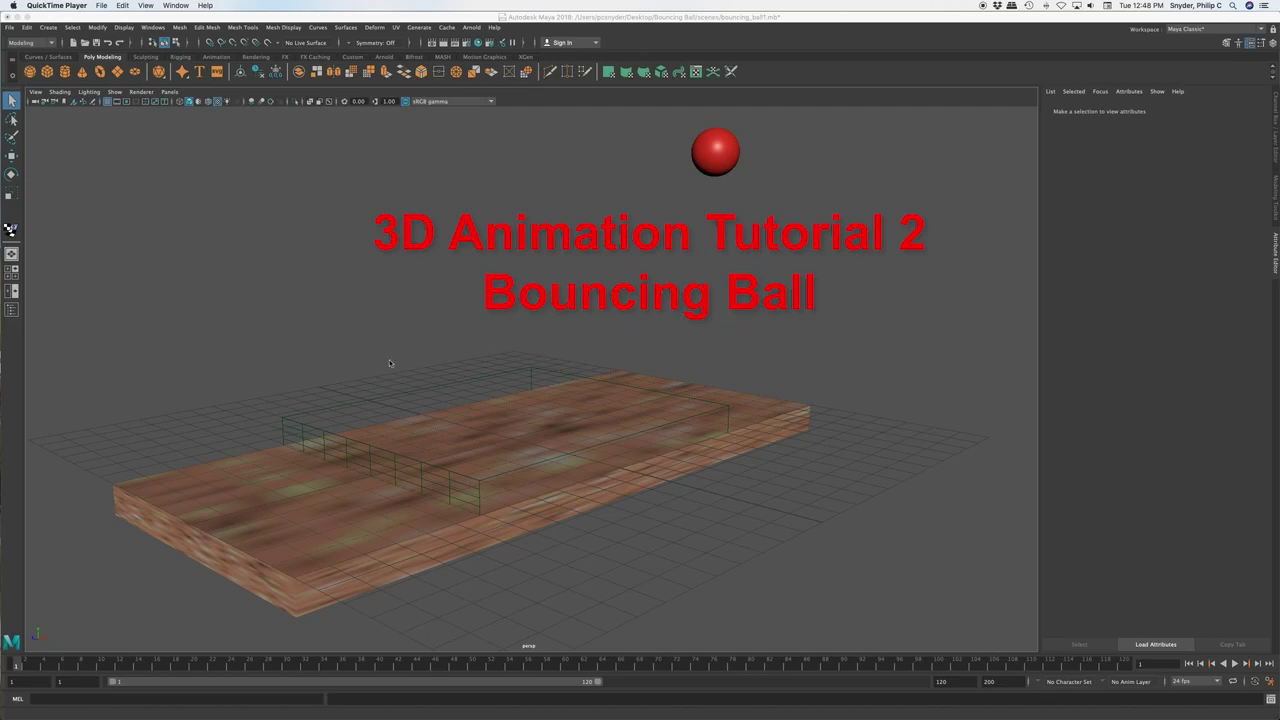
Hide the wireframe box object that surrounds part of the table
click(298, 431)
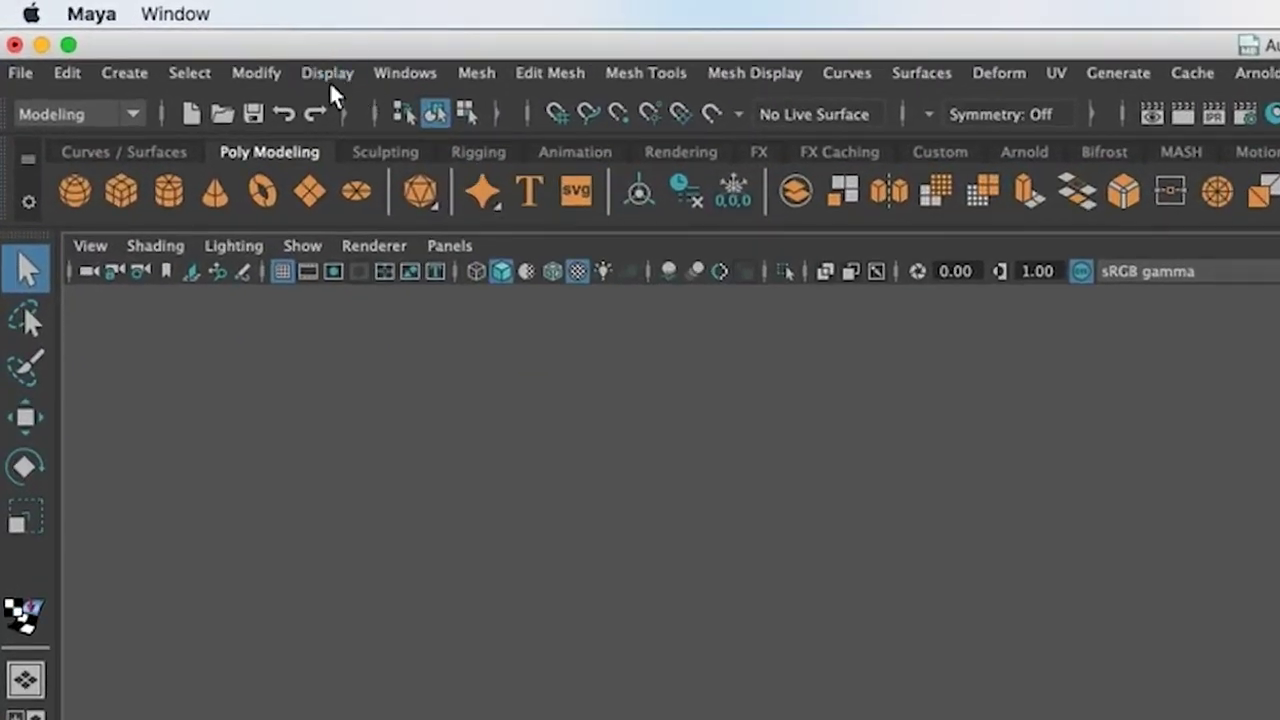
click(330, 73)
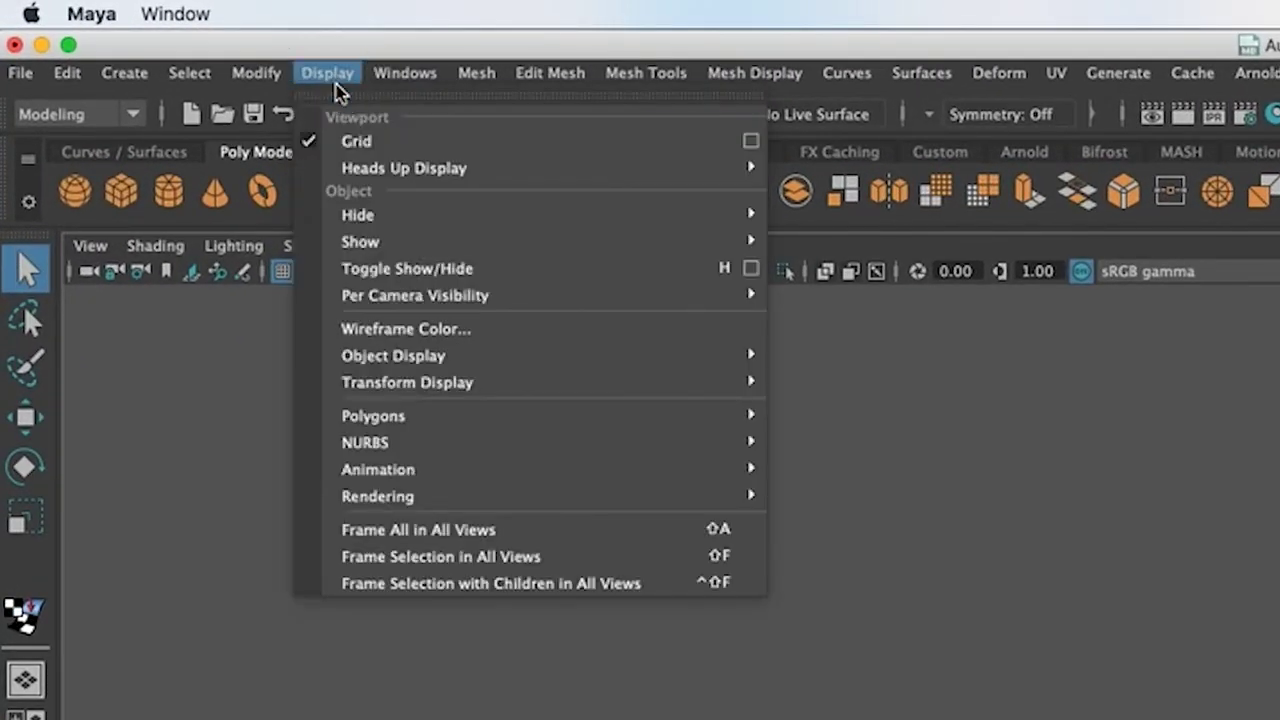
mouse_move(378, 218)
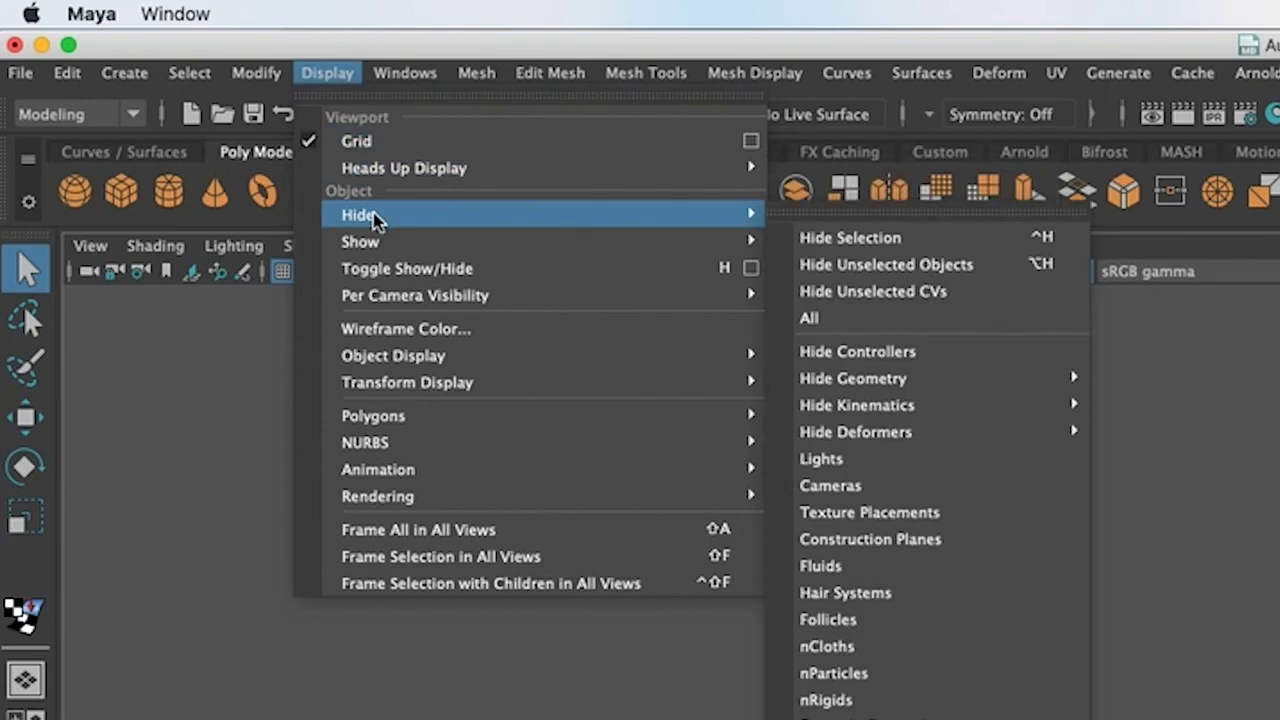
click(855, 239)
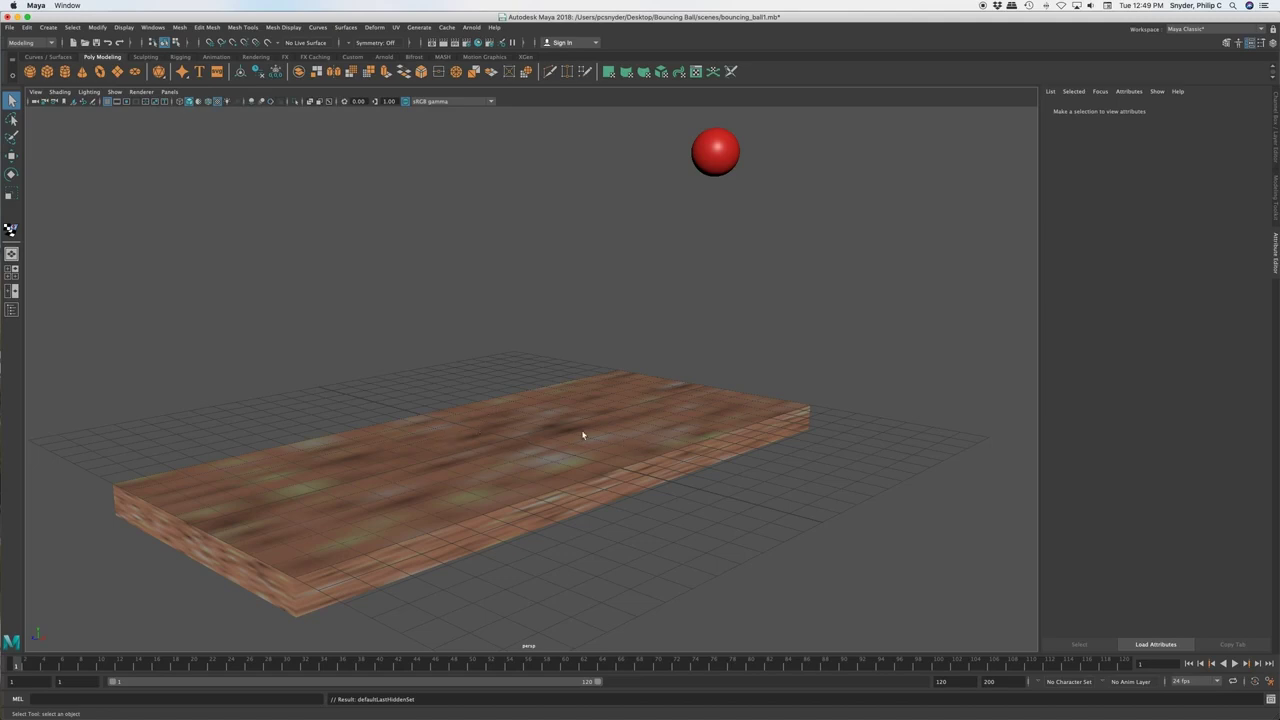
Switch to the four-view layout and frame the table in the top, front and side views
click(583, 434)
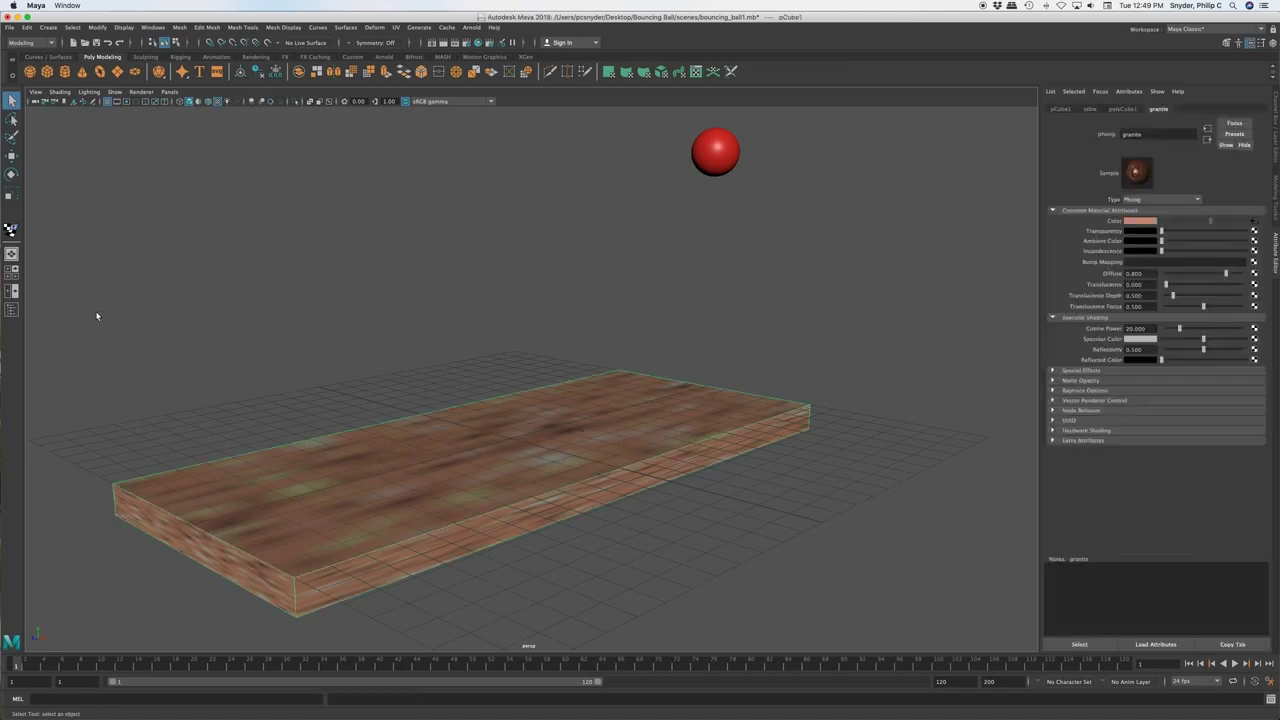
click(11, 270)
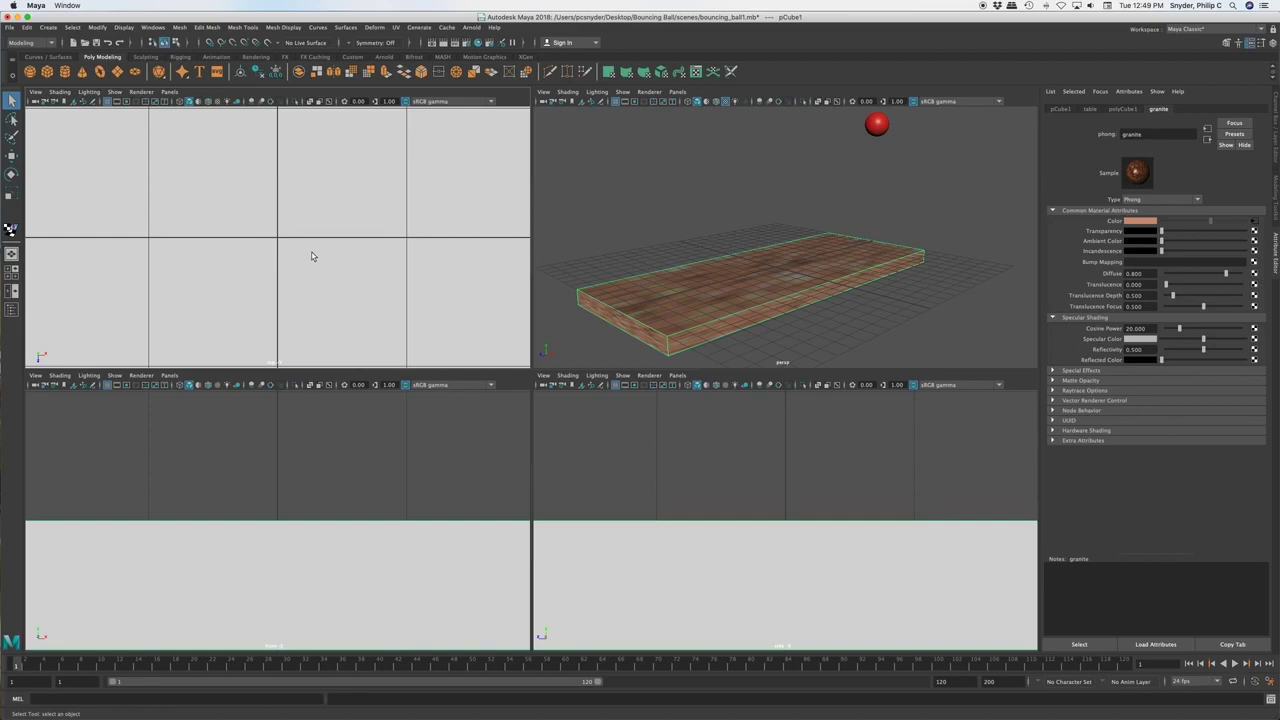
key(f)
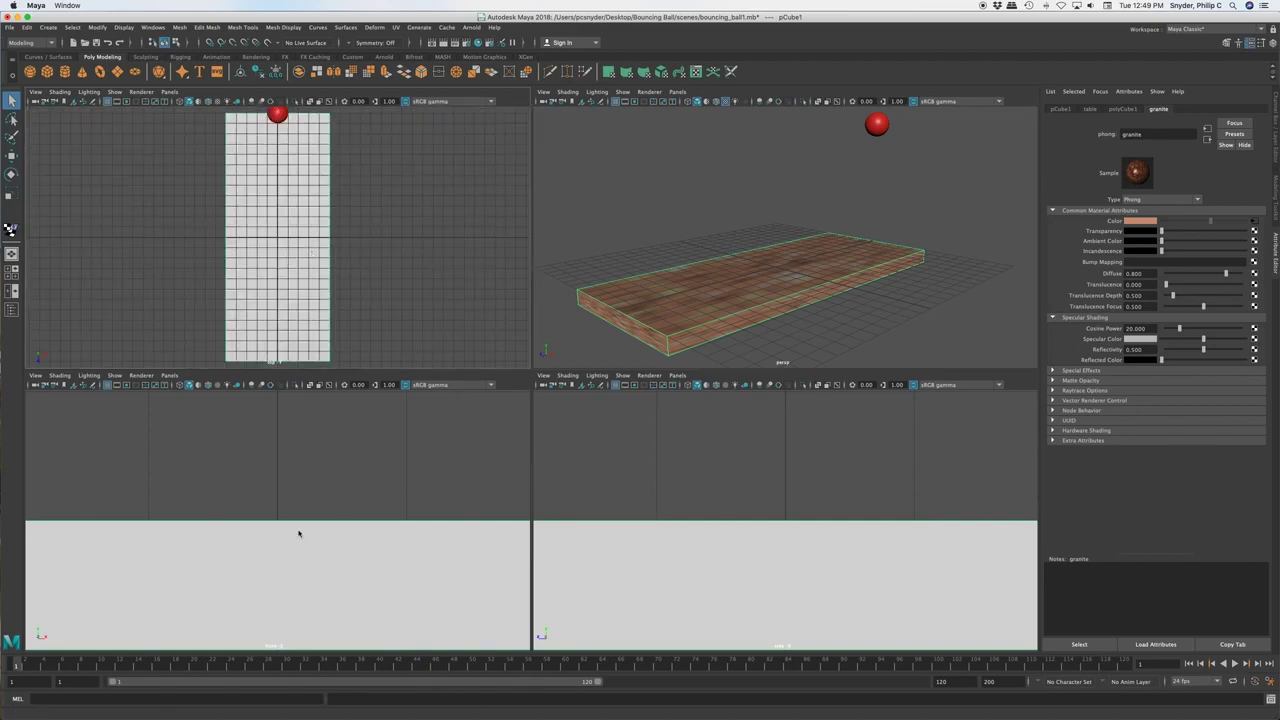
key(f)
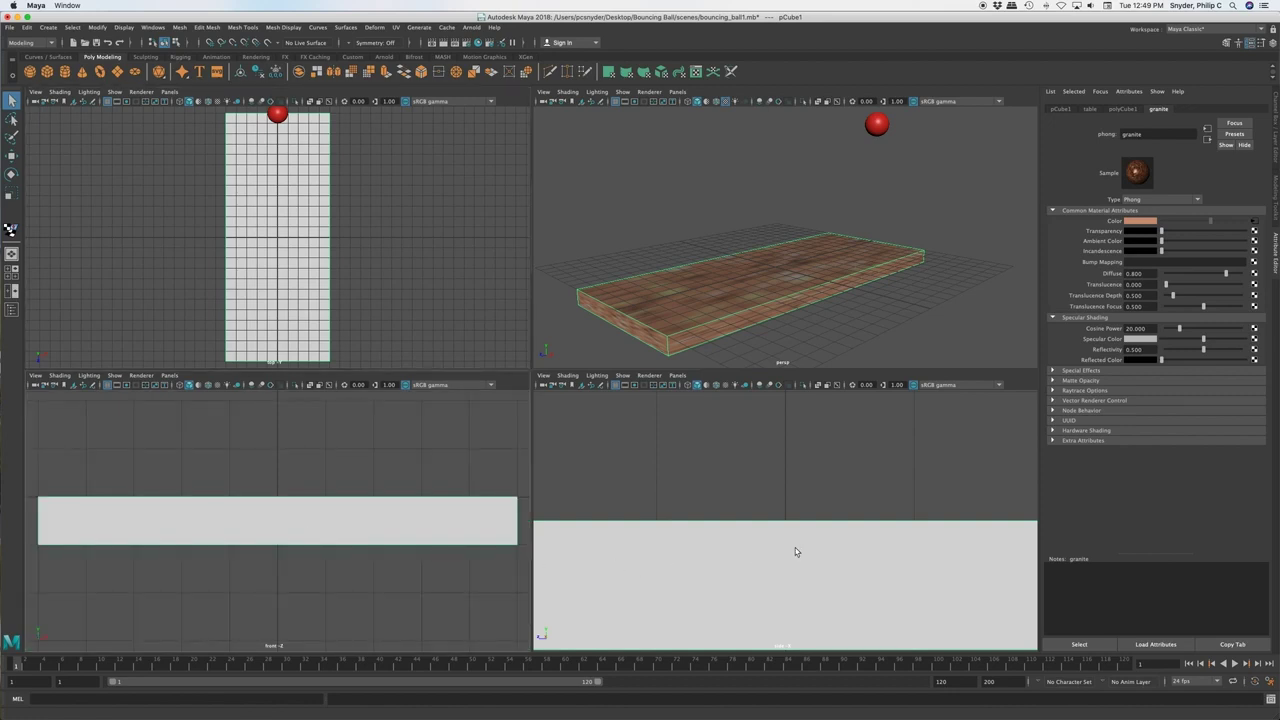
key(f)
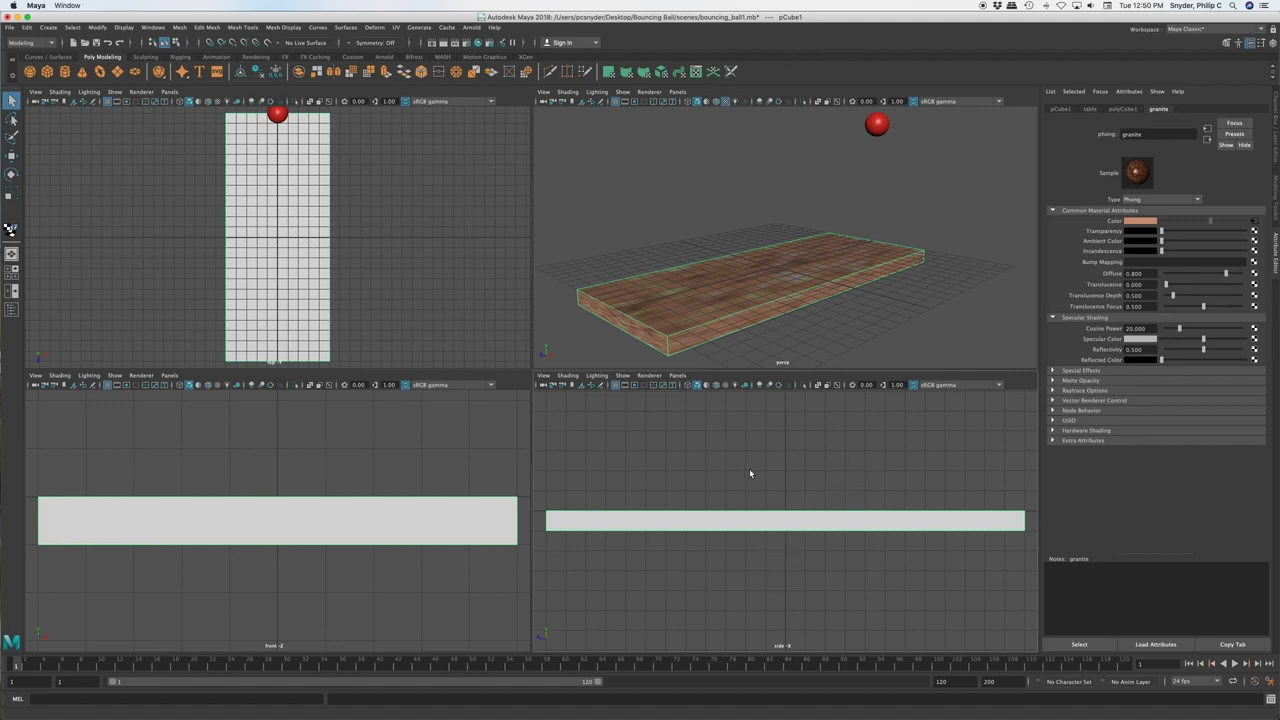
Maximize the side view and adjust it so that the ball and the whole table fit in frame
key(space)
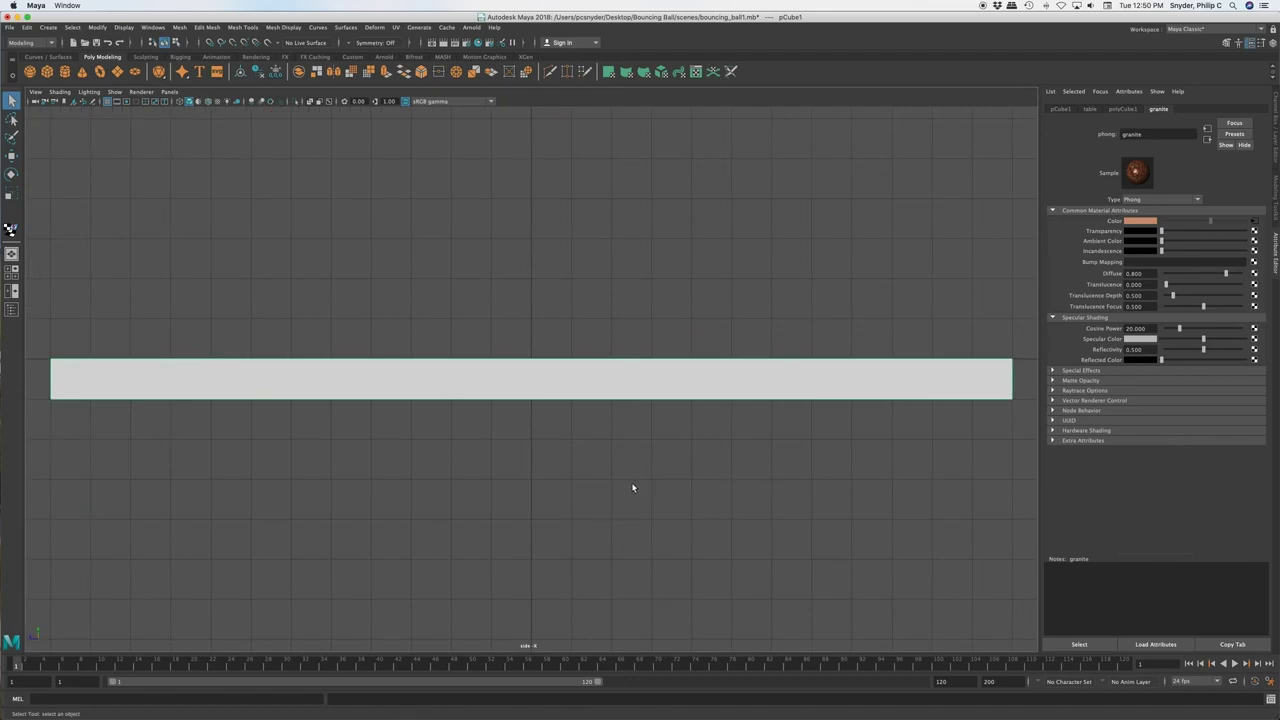
scroll(632, 487, down, 5)
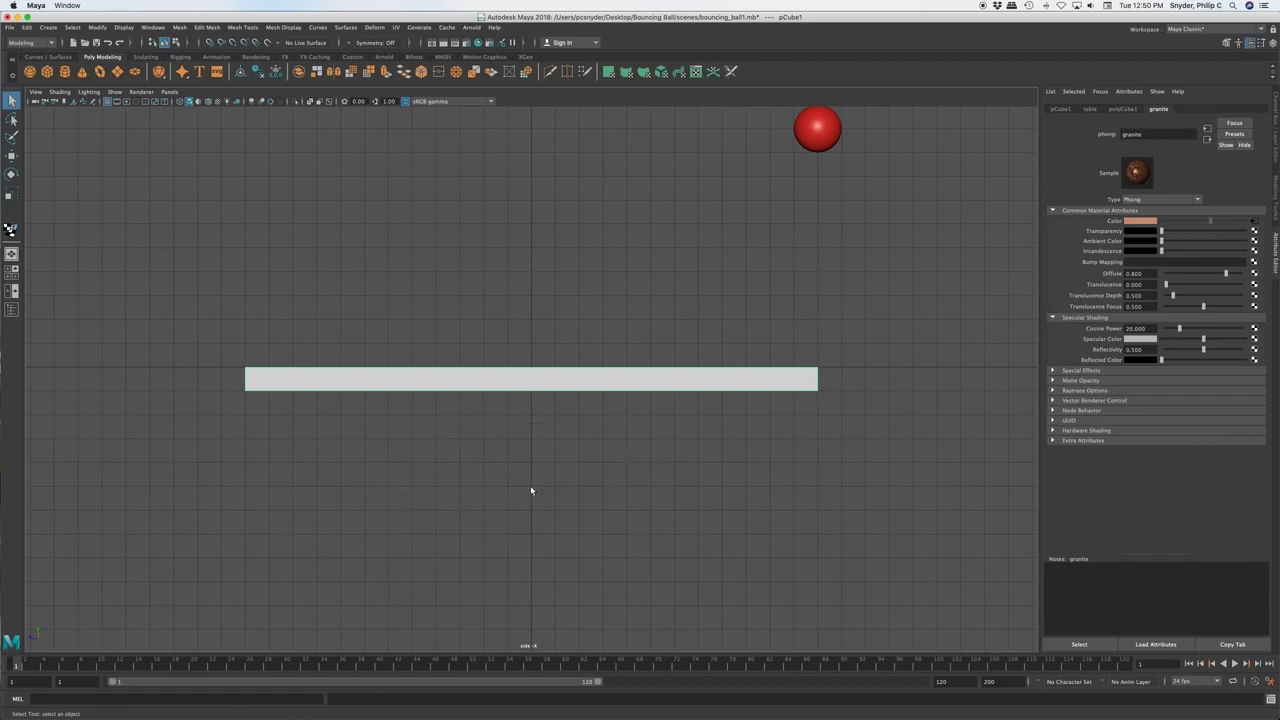
scroll(531, 489, up, 3)
scroll(531, 489, down, 4)
scroll(531, 489, up, 2)
scroll(531, 490, down, 1)
scroll(531, 490, up, 3)
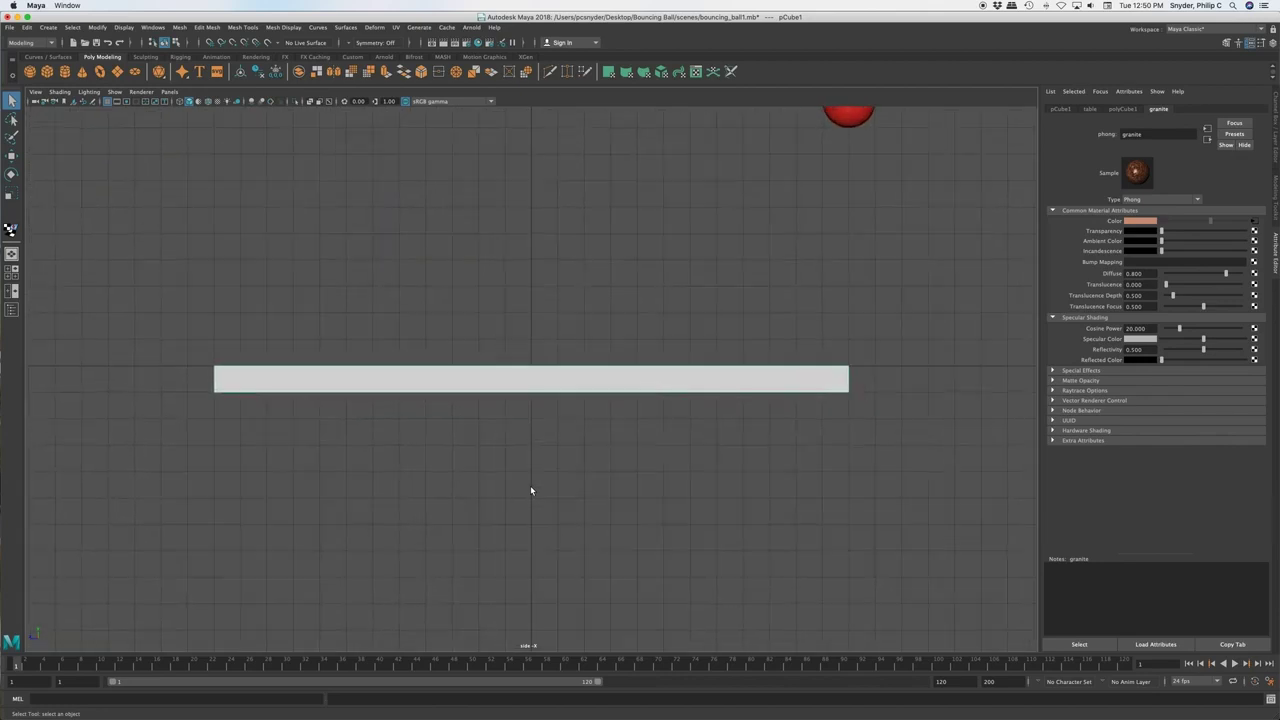
scroll(531, 490, down, 2)
scroll(531, 490, up, 1)
scroll(531, 490, down, 4)
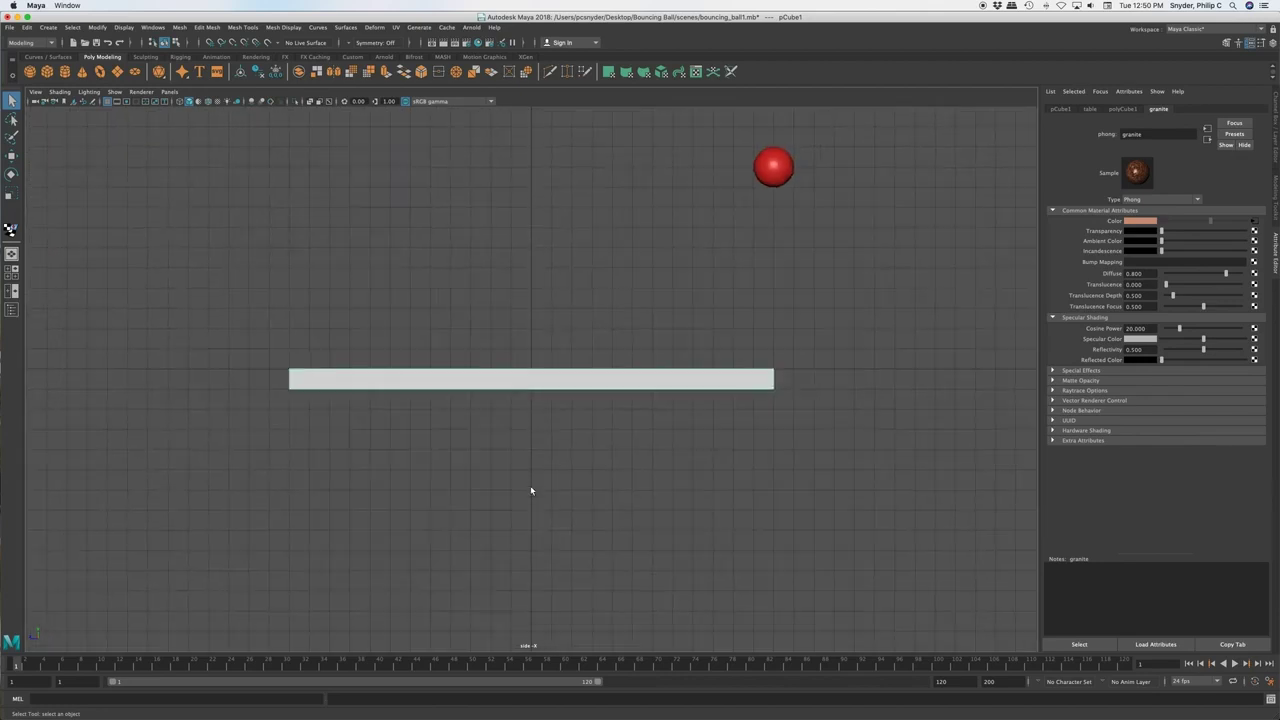
scroll(531, 490, up, 2)
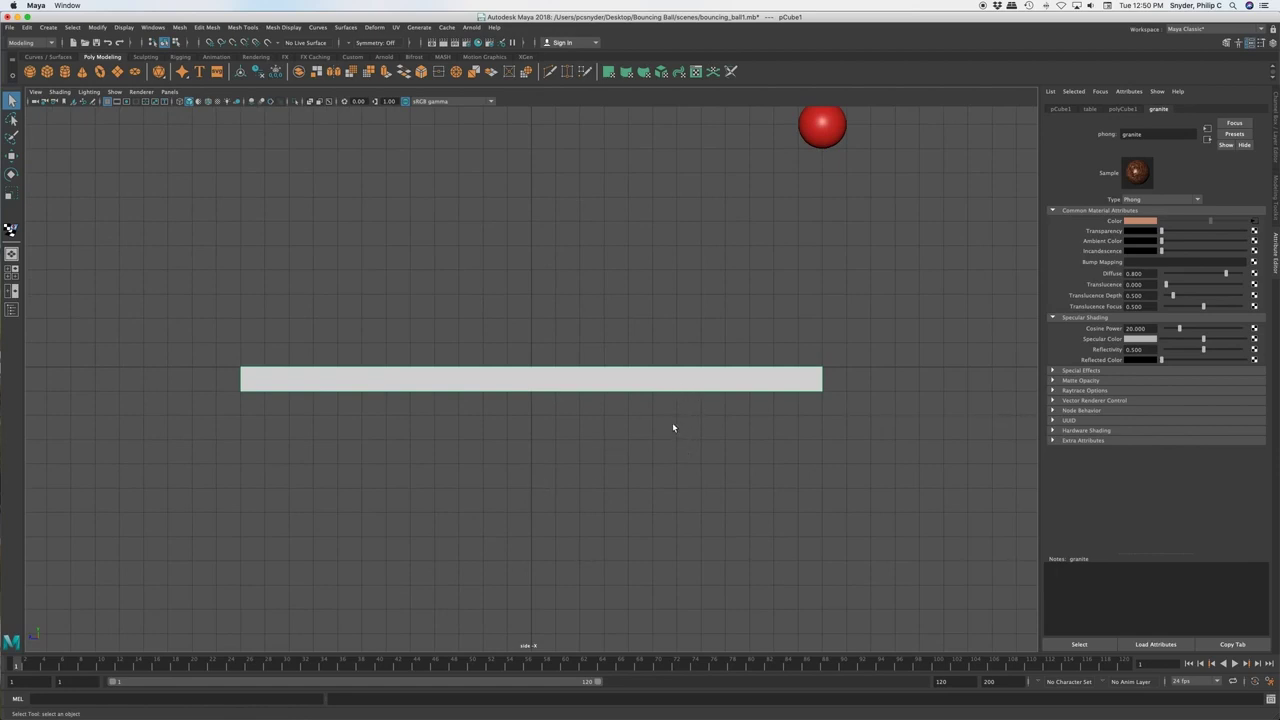
alt+middle_drag(673, 428, 673, 575)
scroll(673, 577, up, 1)
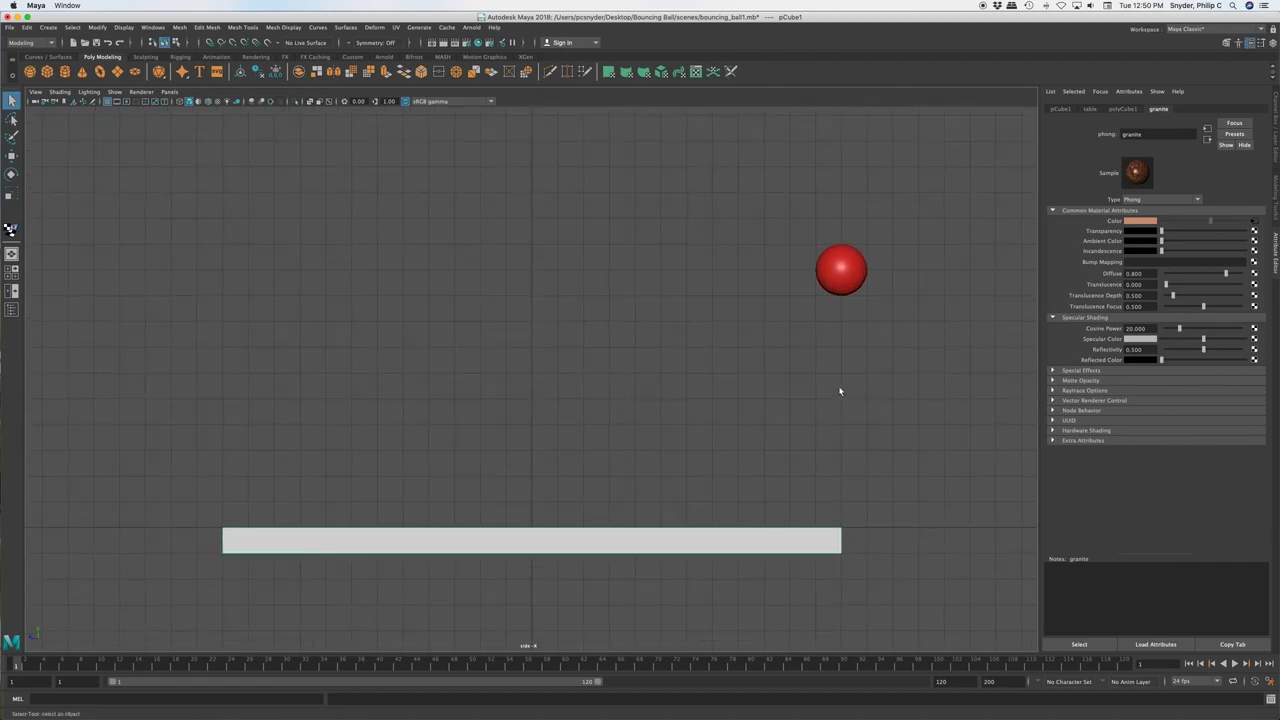
Select the red ball, turn on automatic keyframing and set a key for it at frame 1
click(846, 280)
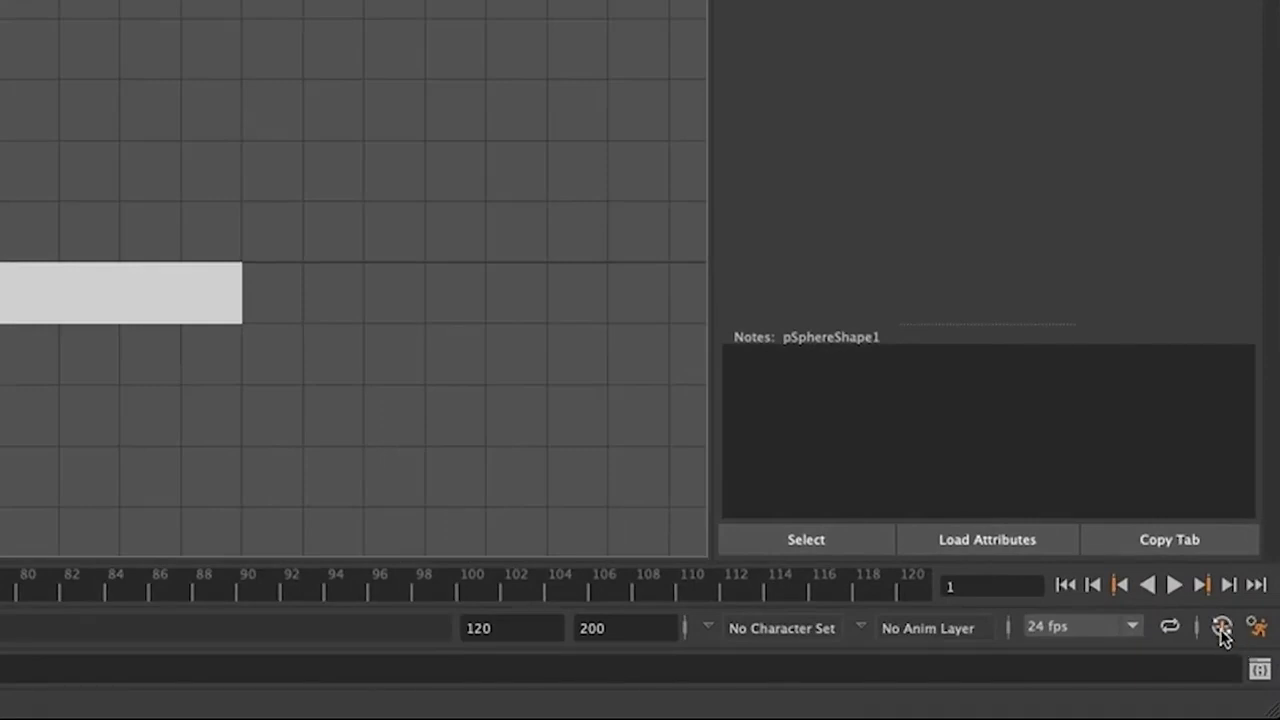
click(1222, 628)
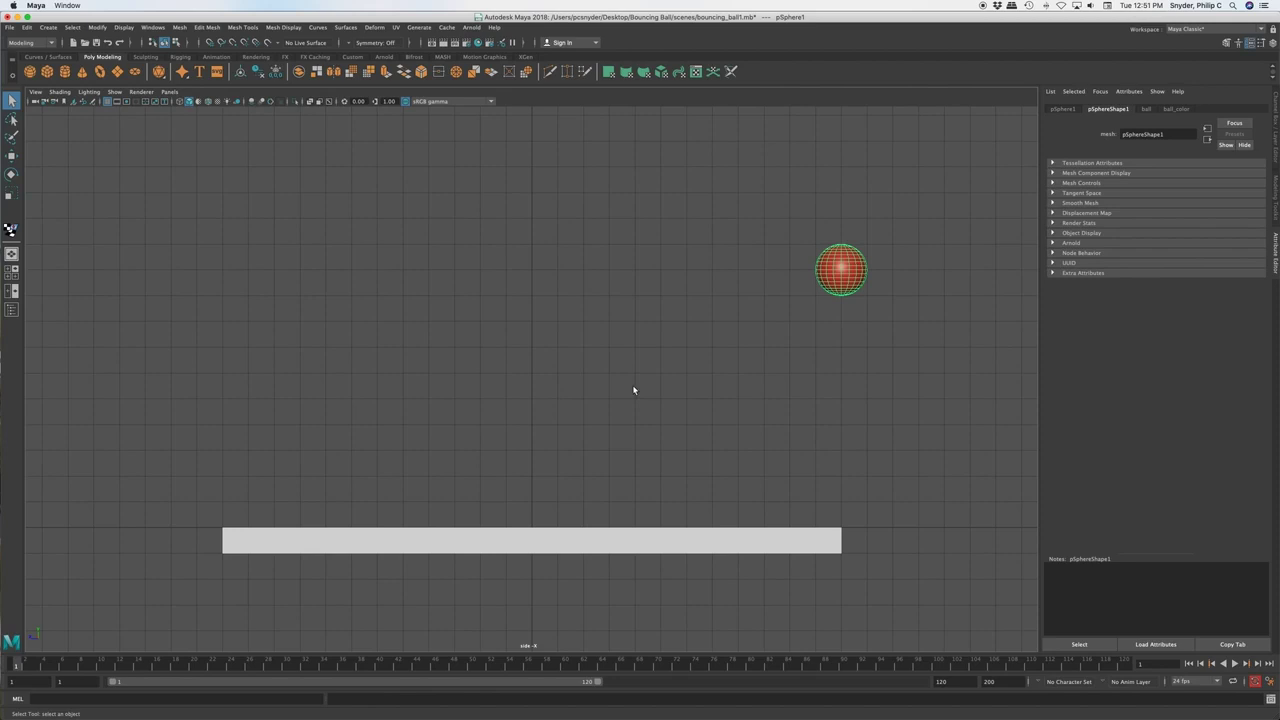
key(s)
click(598, 683)
mouse_move(598, 683)
mouse_down()
mouse_move(937, 694)
mouse_move(923, 677)
mouse_move(611, 681)
mouse_up()
drag(514, 682, 469, 677)
At frame 120, move the ball down onto the table surface near the end opposite its starting position
click(1124, 667)
key(w)
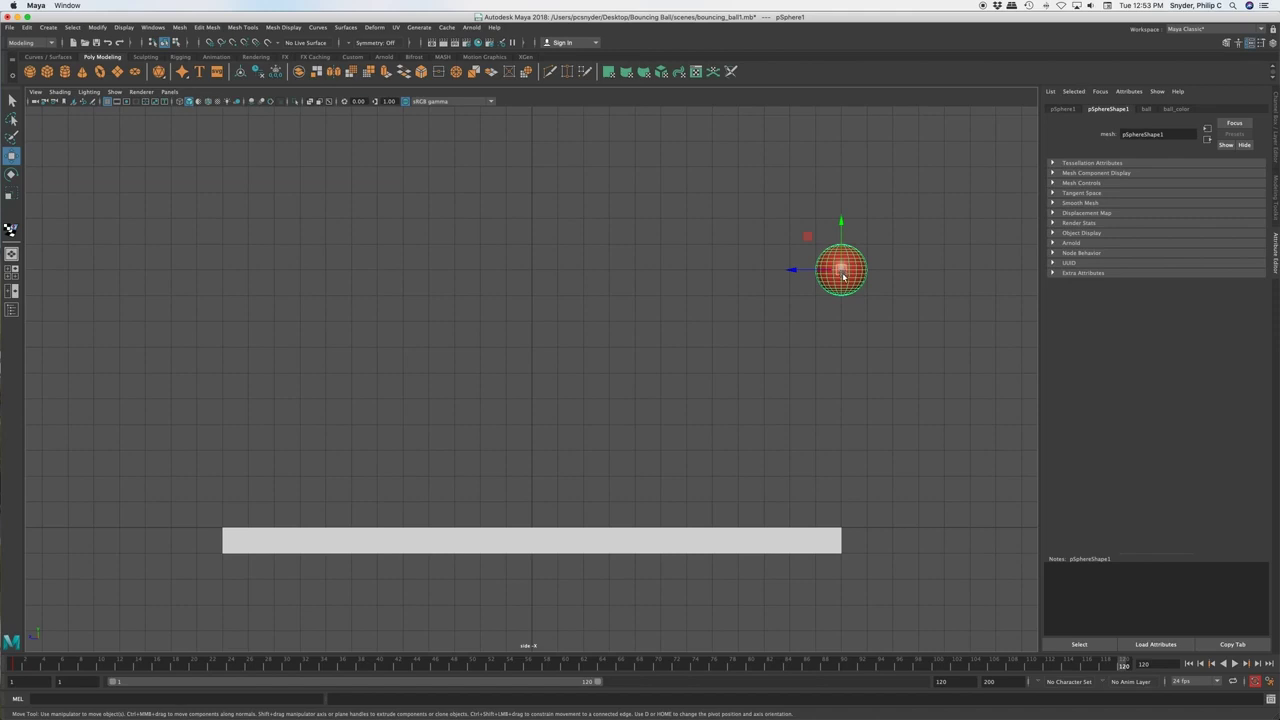
drag(843, 273, 262, 503)
drag(262, 503, 326, 502)
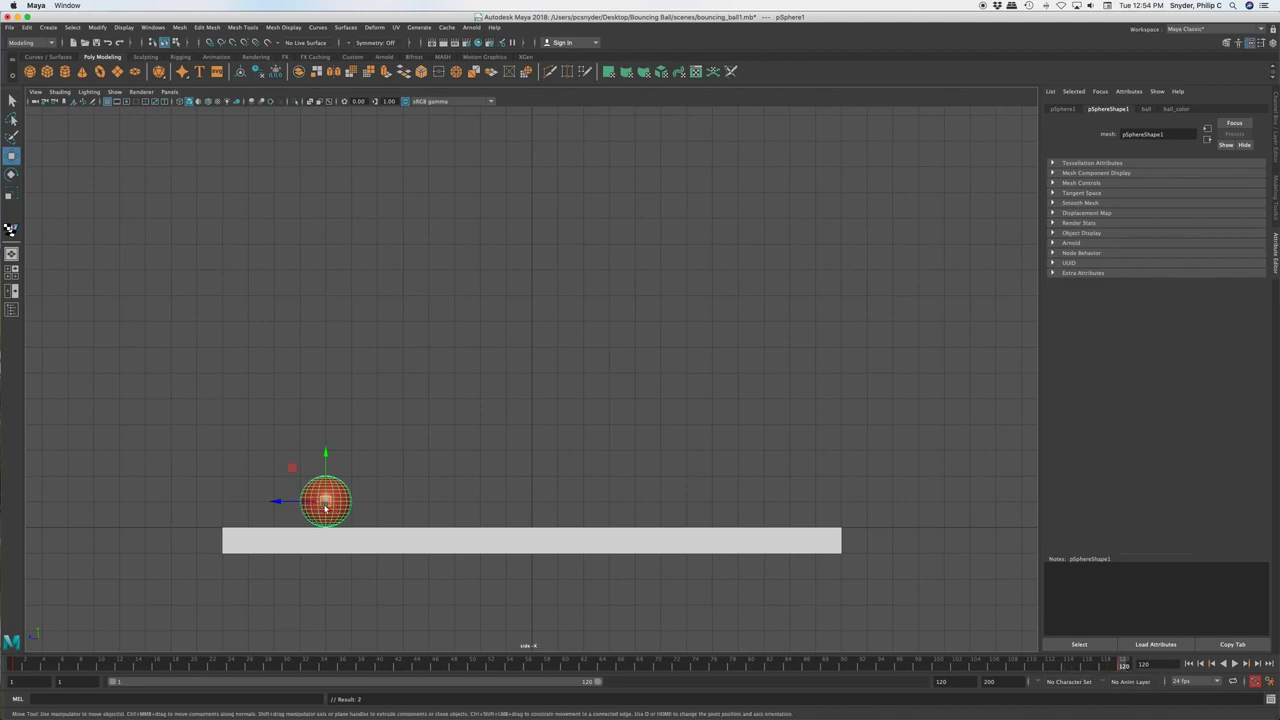
Return to frame 1 and play back the ball's motion to check it
click(18, 665)
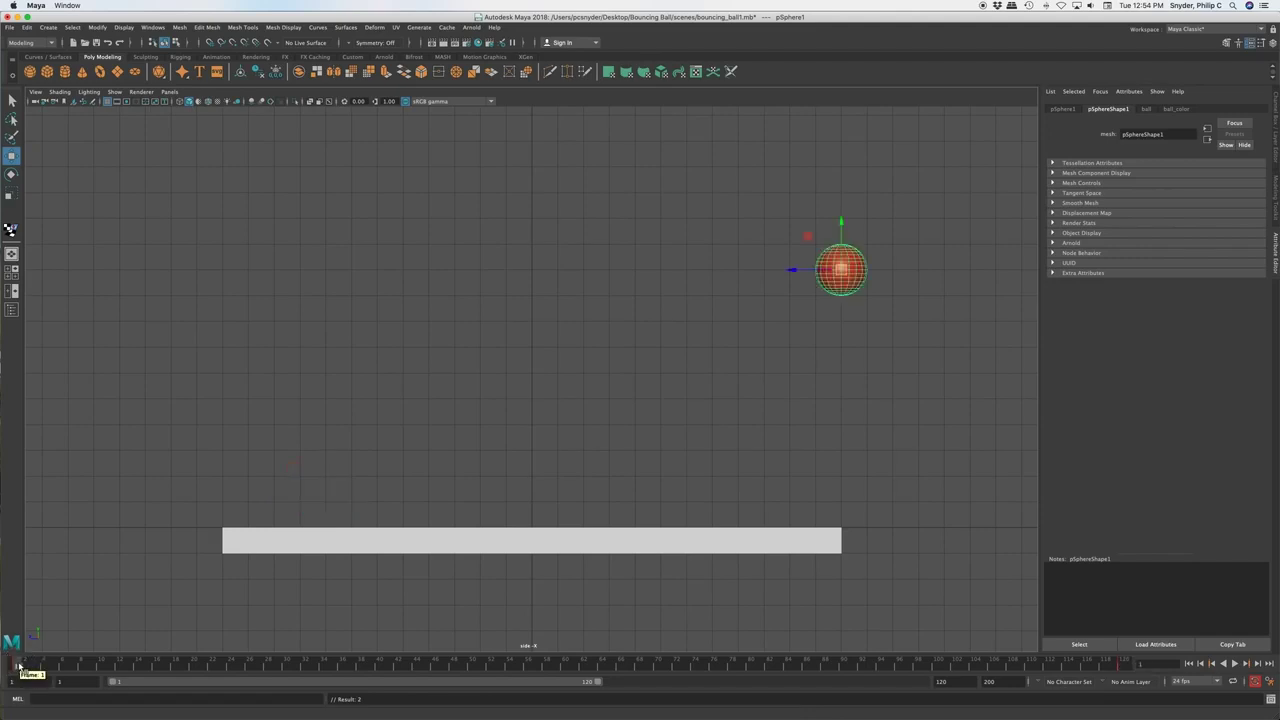
mouse_move(18, 665)
mouse_down()
mouse_move(1120, 679)
mouse_move(970, 663)
mouse_move(461, 703)
mouse_move(177, 694)
mouse_move(25, 668)
mouse_move(461, 706)
mouse_move(1145, 650)
mouse_move(1100, 668)
mouse_move(1130, 666)
mouse_move(831, 669)
mouse_move(171, 623)
mouse_move(25, 664)
mouse_up()
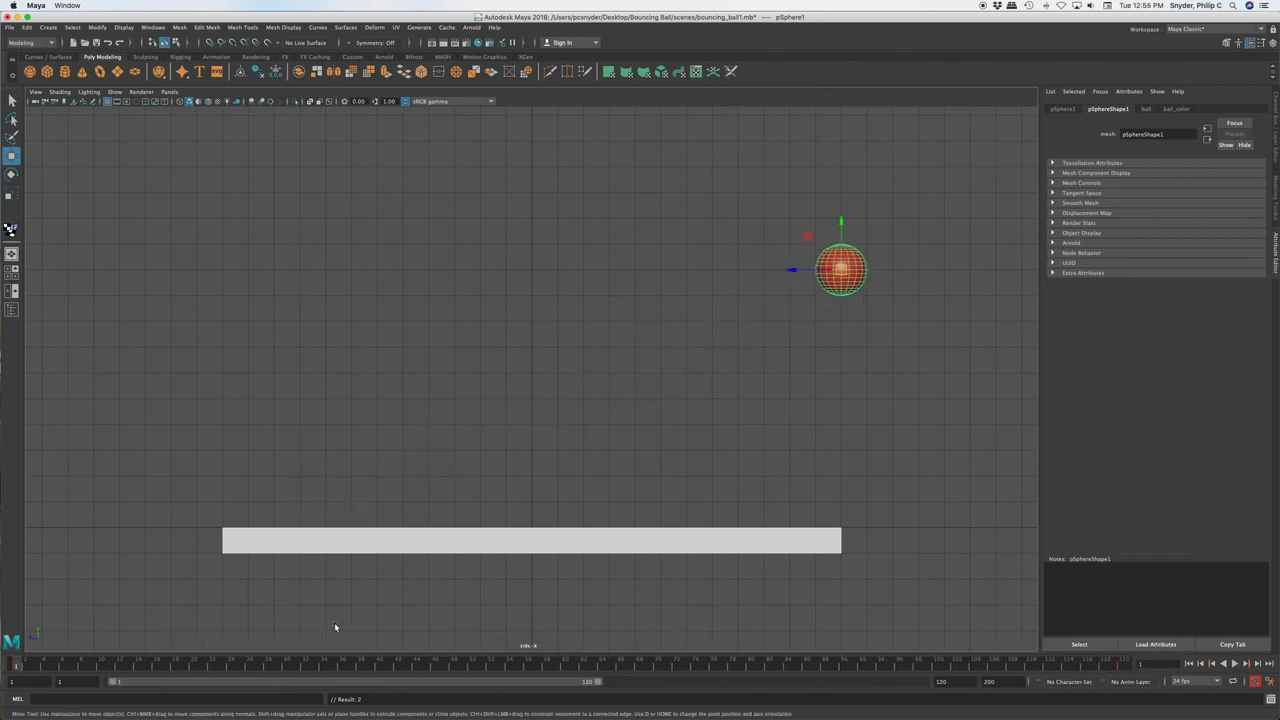
click(1236, 665)
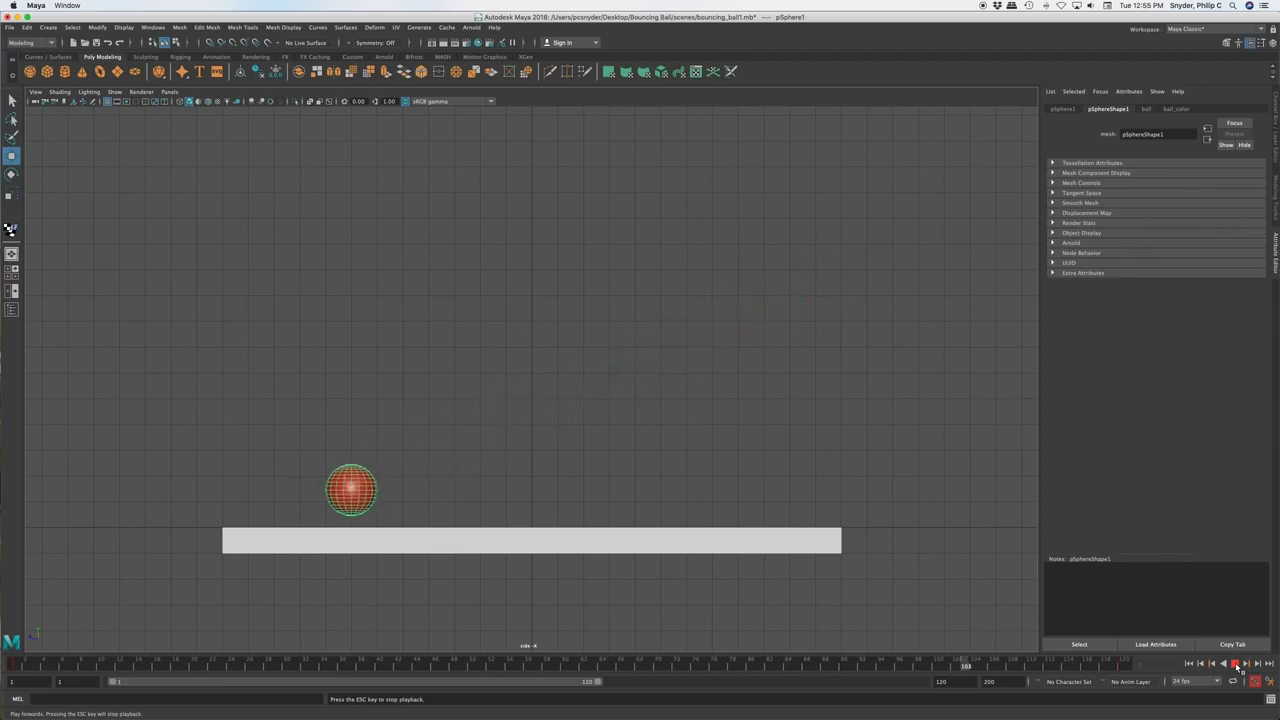
click(1236, 664)
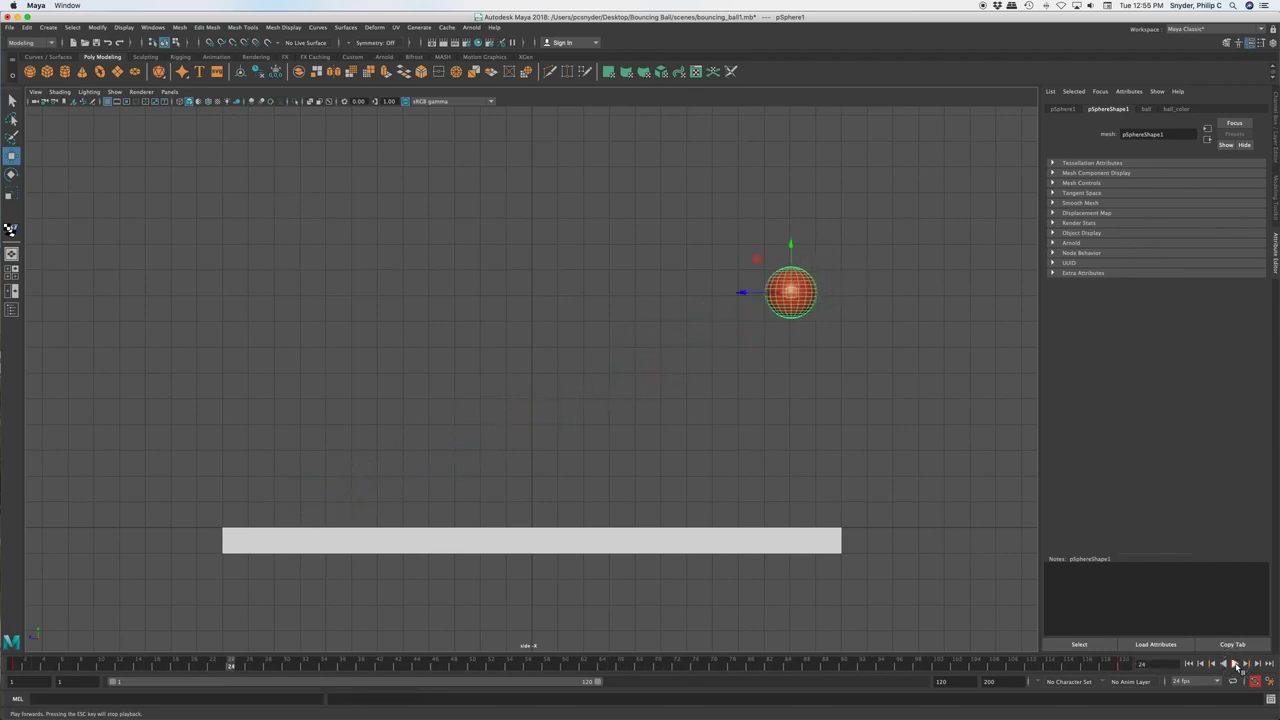
right_click(939, 668)
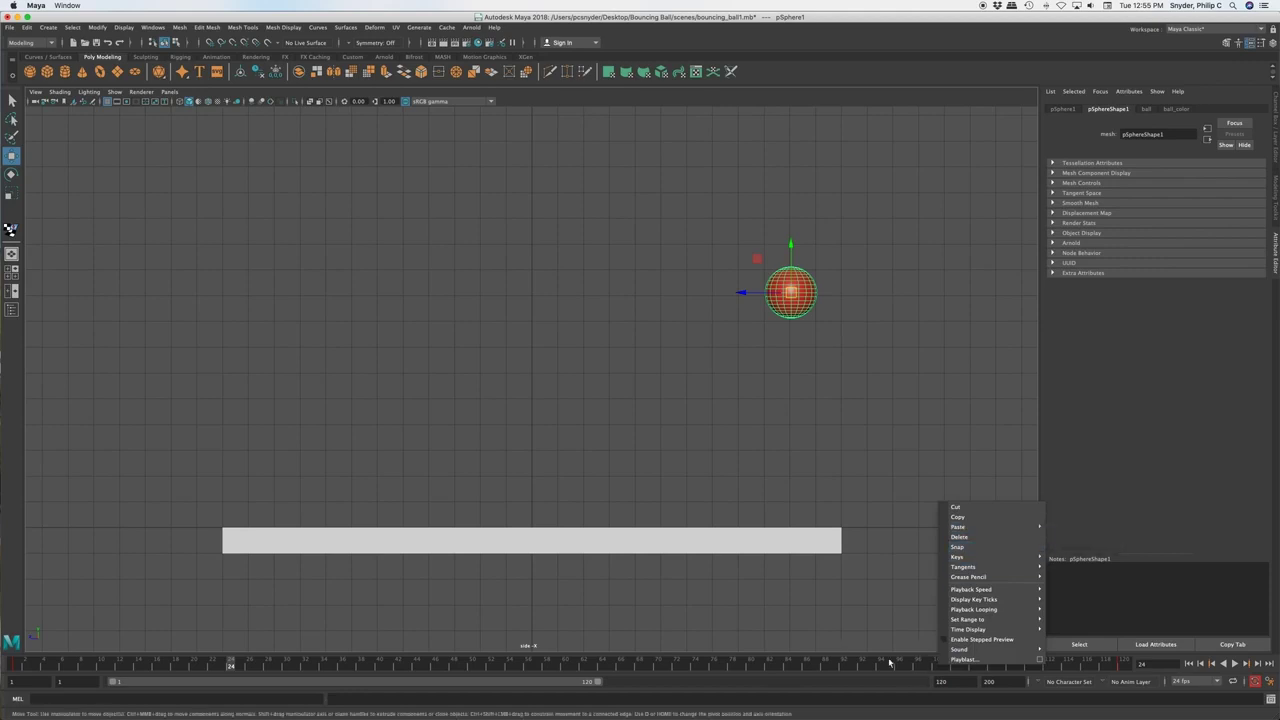
mouse_move(984, 619)
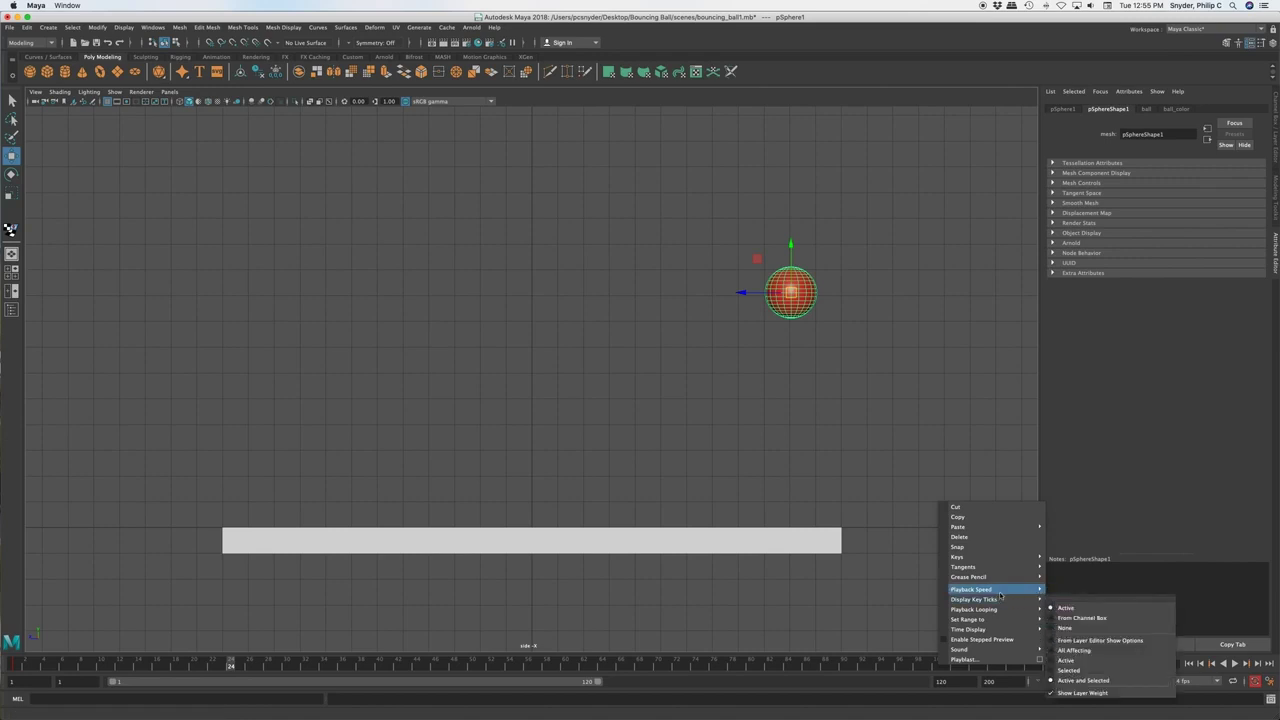
click(843, 648)
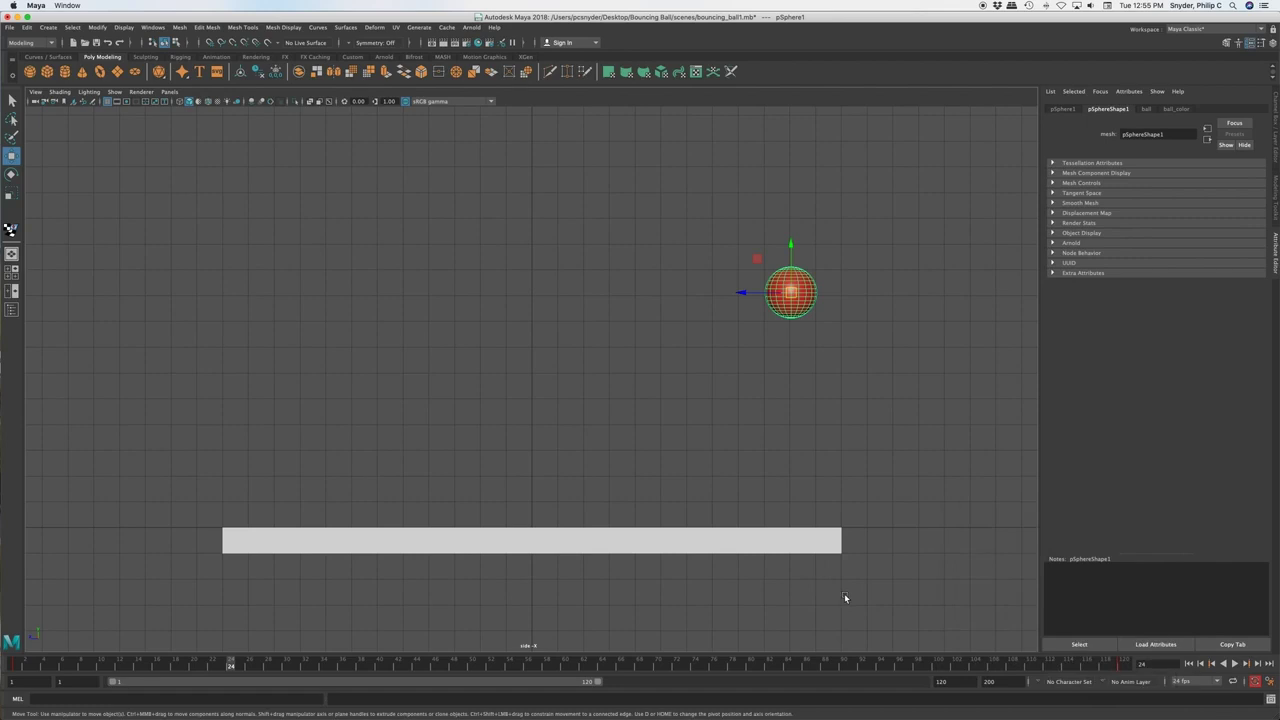
At frame 12, move the ball down and forward to rest on the table surface as its first bounce contact
click(14, 665)
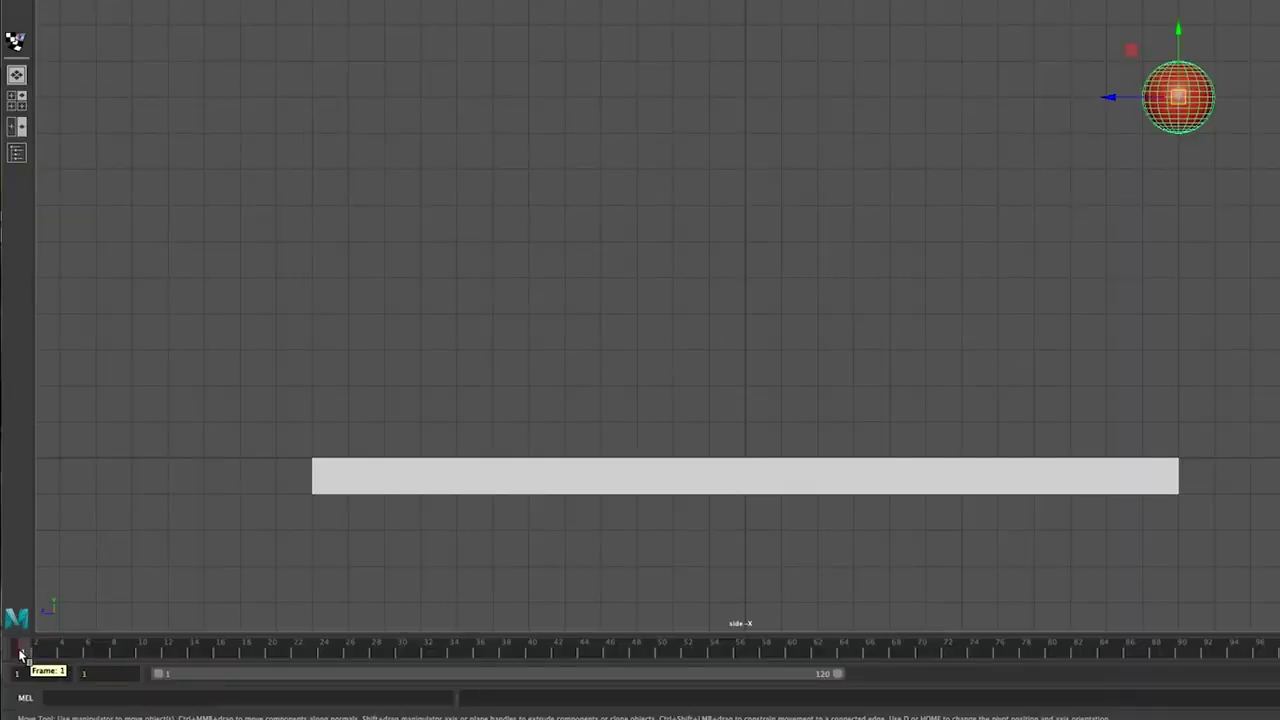
click(25, 653)
drag(25, 653, 168, 652)
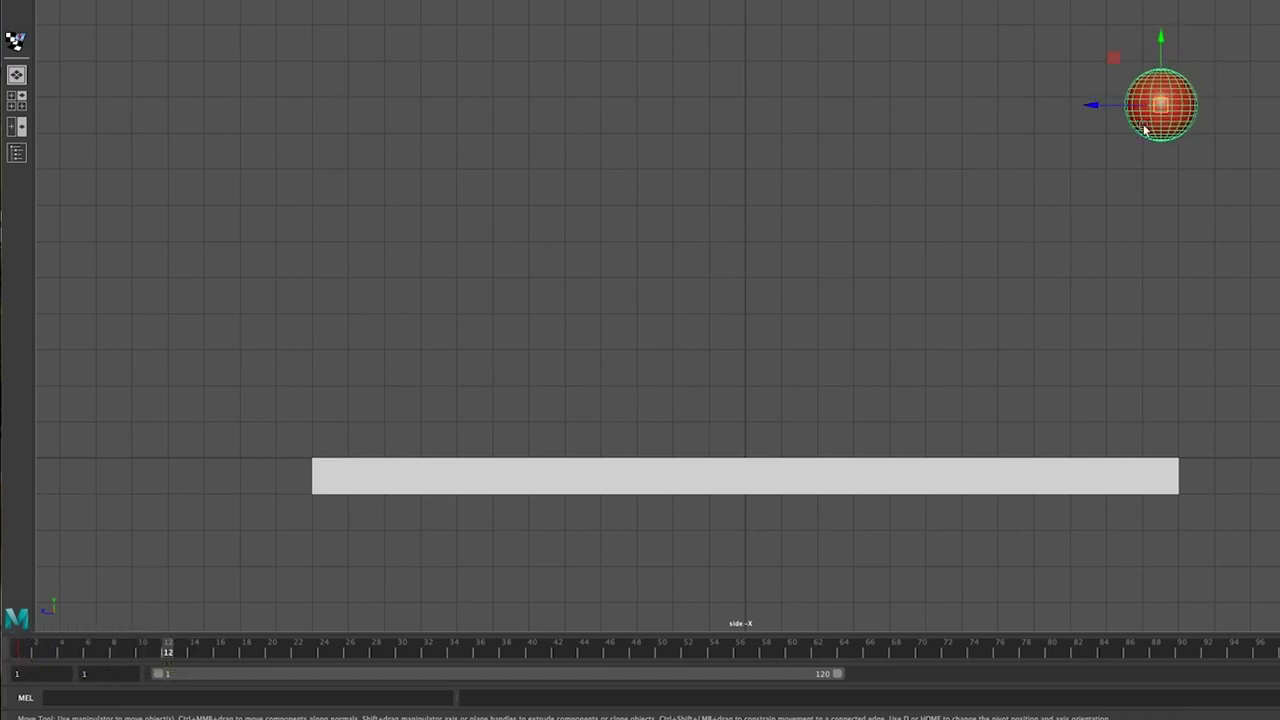
drag(1165, 107, 1036, 421)
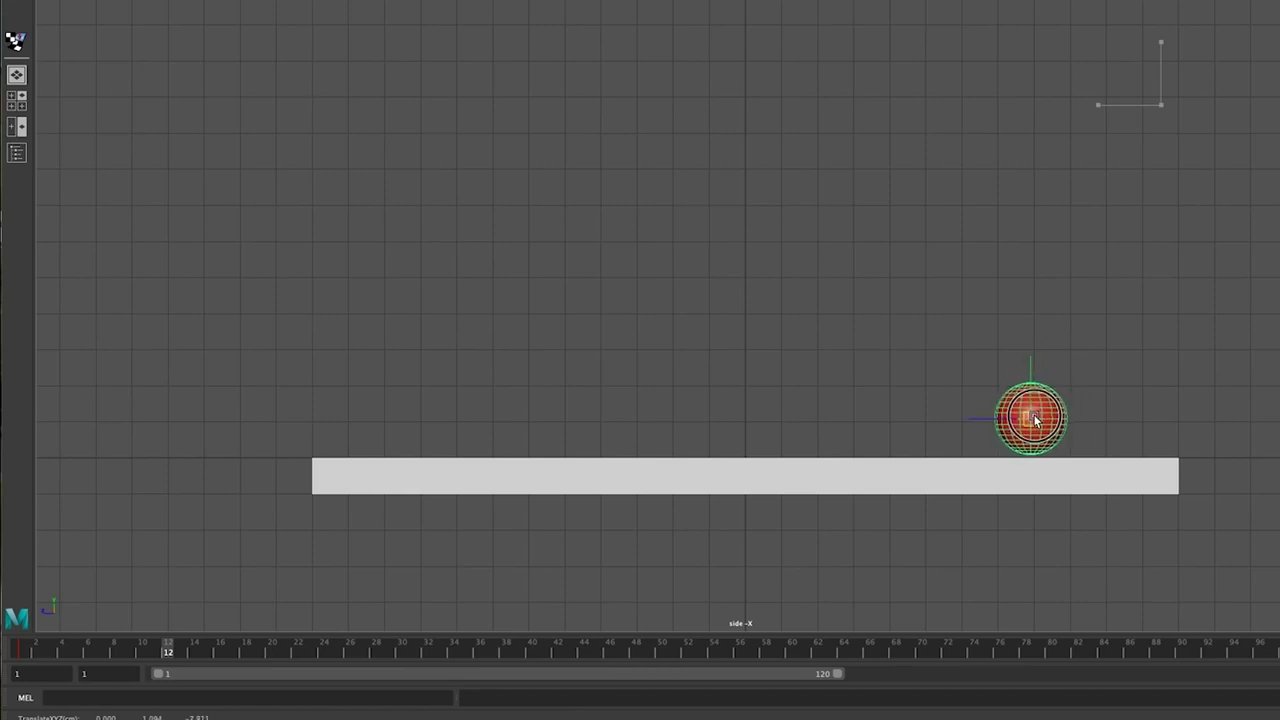
drag(1036, 421, 1001, 423)
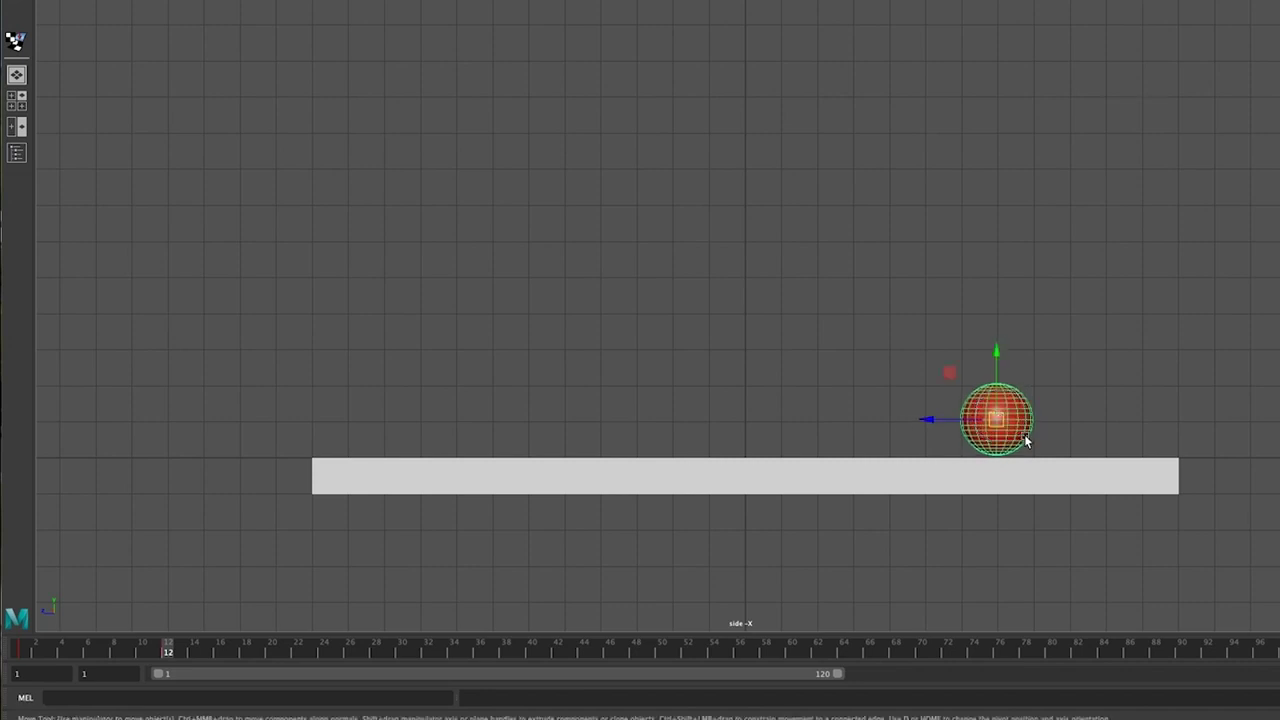
drag(995, 354, 993, 355)
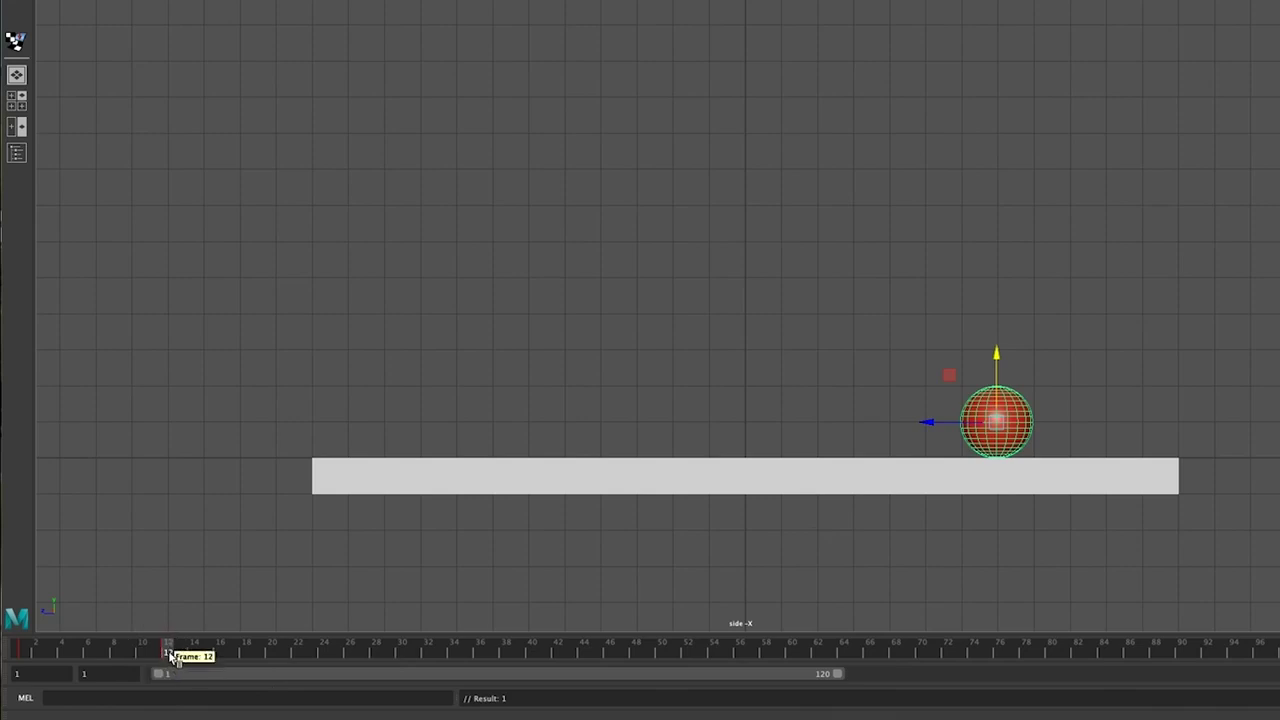
At frame 24, raise the ball high above the table as the first bounce's peak, key it and return to frame 1
click(321, 652)
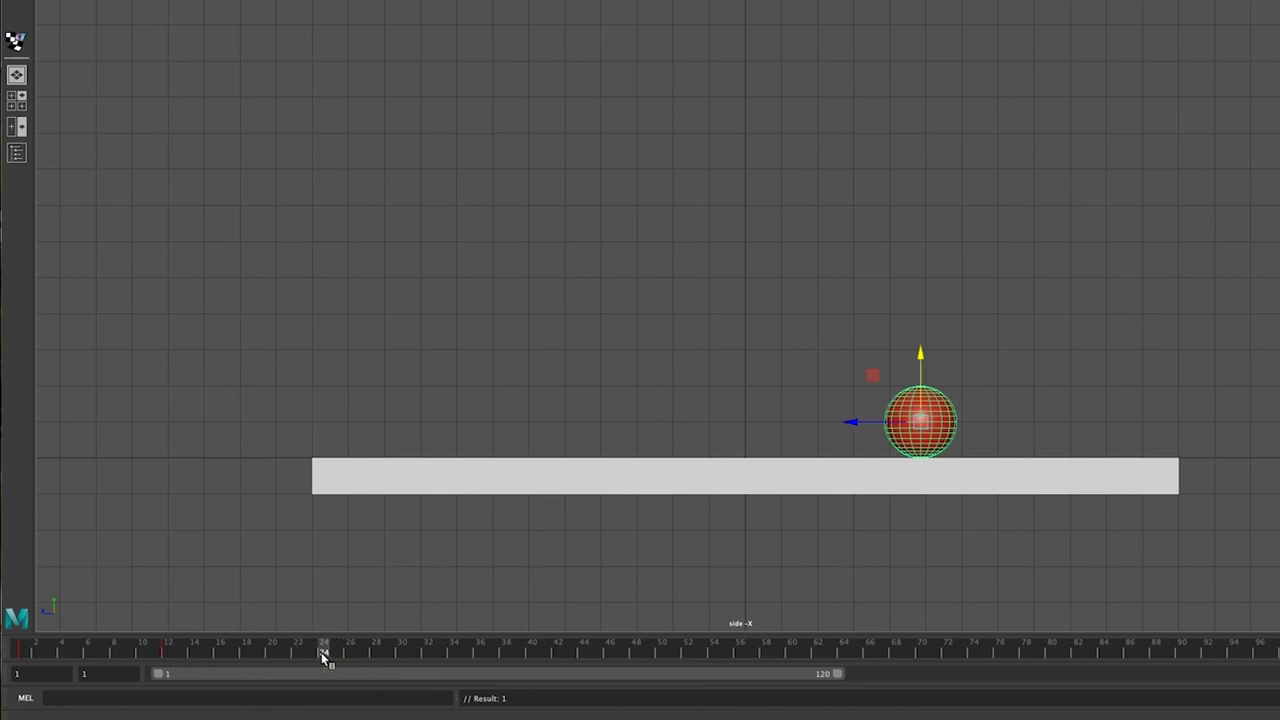
drag(924, 366, 936, 140)
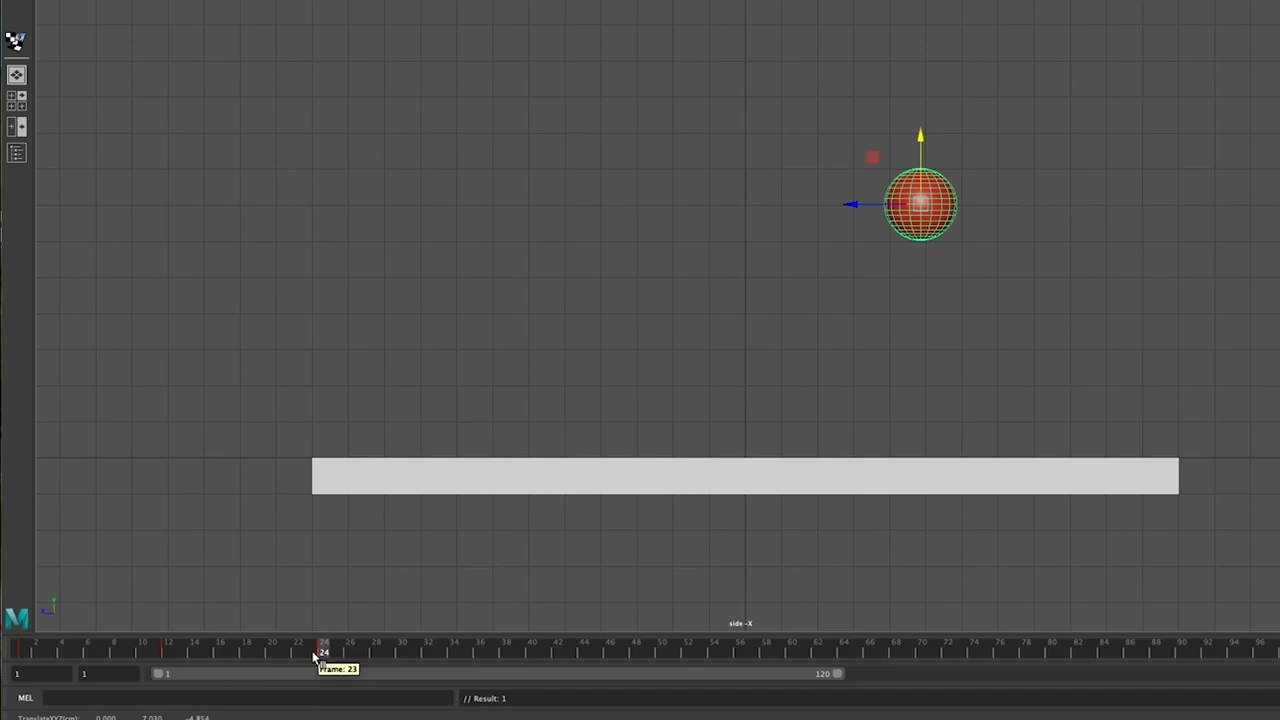
mouse_move(323, 651)
mouse_down()
mouse_move(140, 670)
mouse_move(20, 658)
mouse_move(328, 655)
mouse_up()
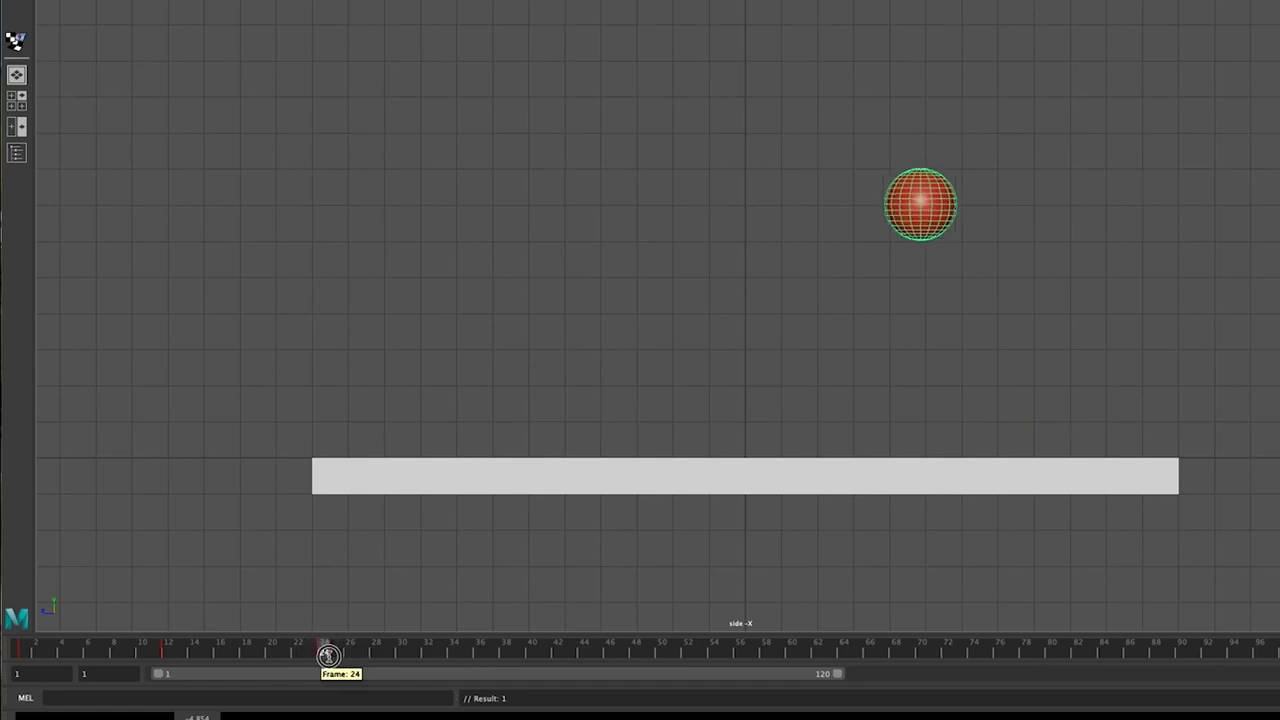
key(w)
drag(923, 137, 933, 61)
key(s)
drag(323, 651, 22, 652)
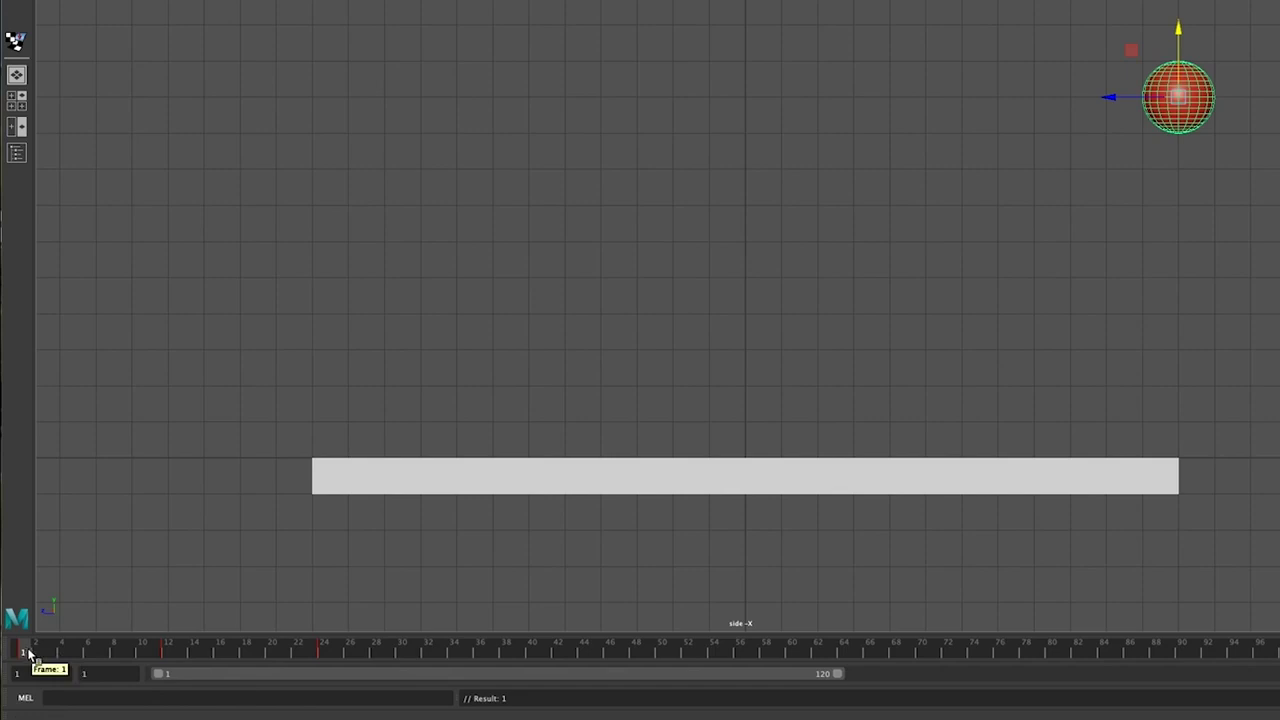
At frame 34, move the ball down and forward onto the table surface near its middle and key this second contact
drag(25, 652, 453, 651)
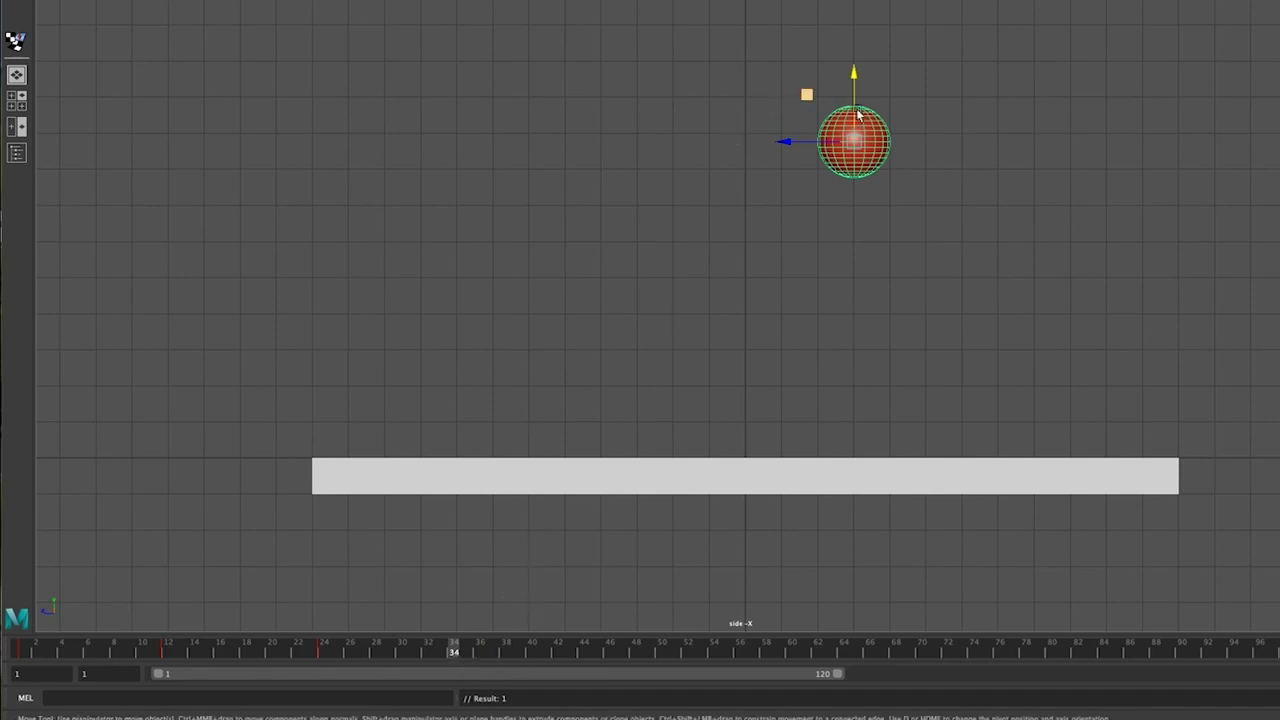
click(856, 143)
drag(856, 143, 711, 420)
key(s)
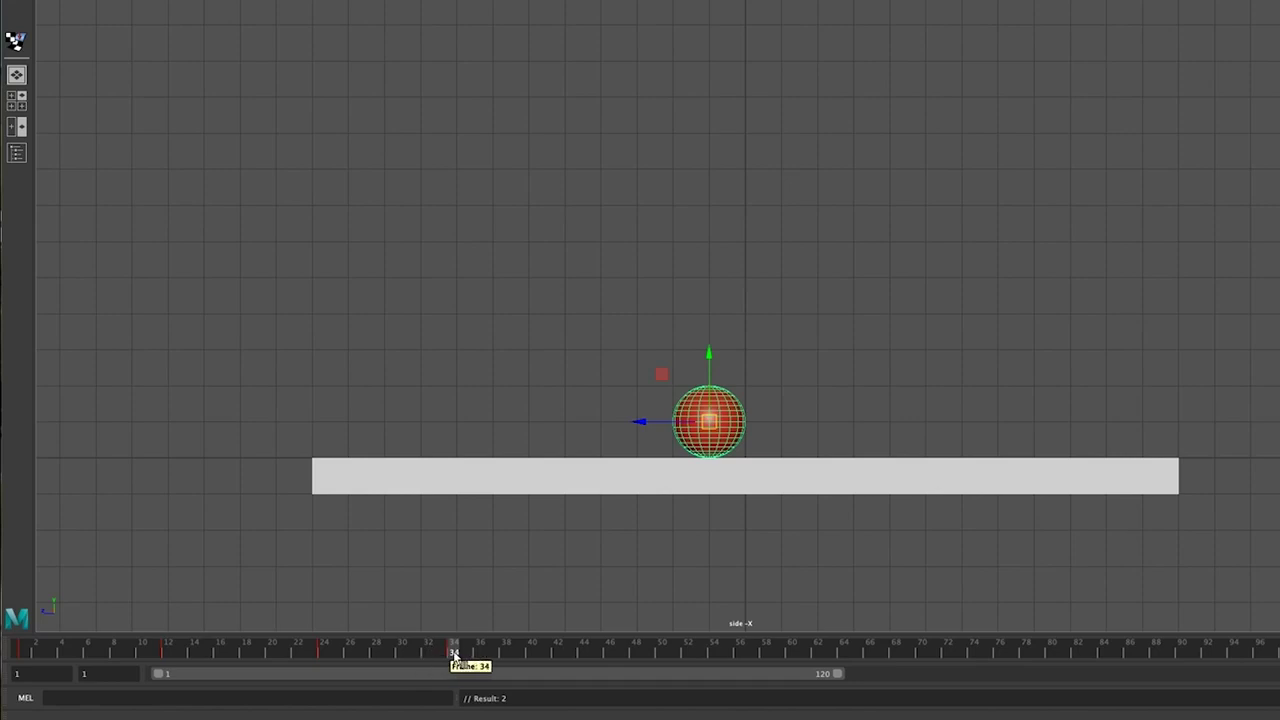
At frame 44, raise the ball above the table as a slightly lower second peak, key it and scrub through the motion from the start
drag(454, 655, 580, 652)
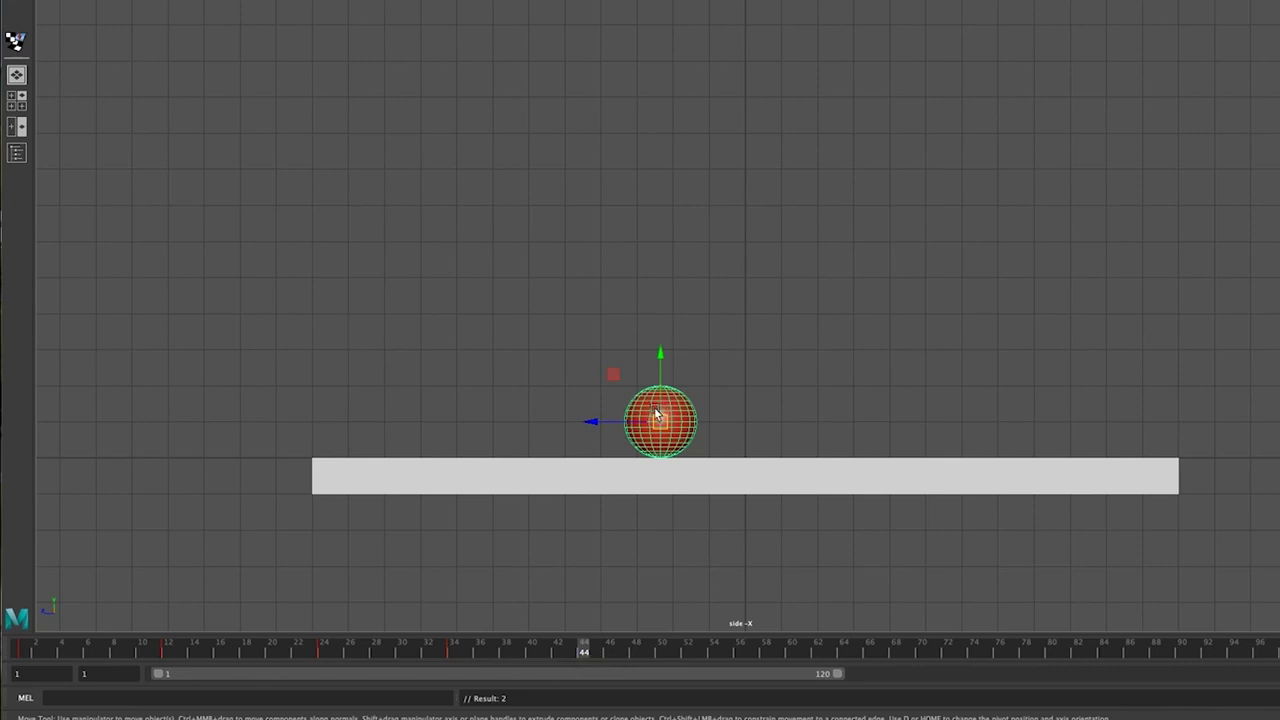
drag(660, 422, 634, 213)
key(s)
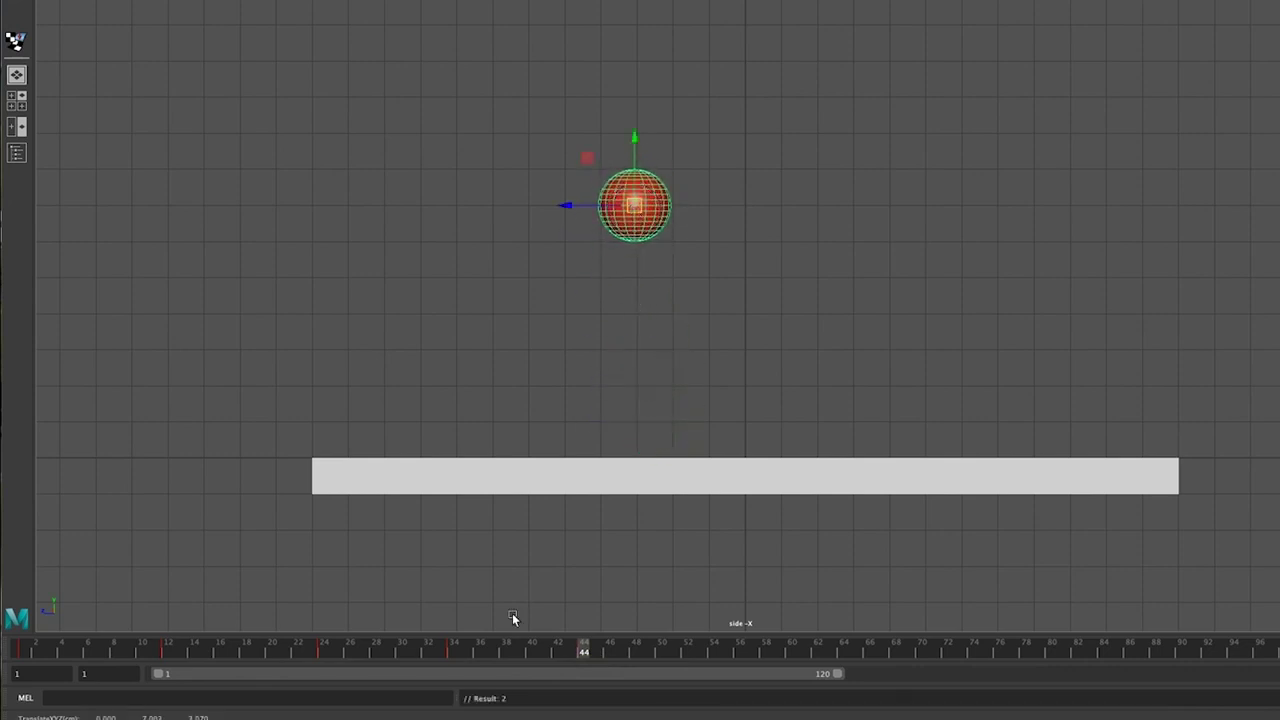
click(8, 652)
drag(8, 652, 587, 655)
Place the ball farther along on the table surface at frame 52, and raise it to a lower third peak at frame 60
drag(585, 654, 686, 652)
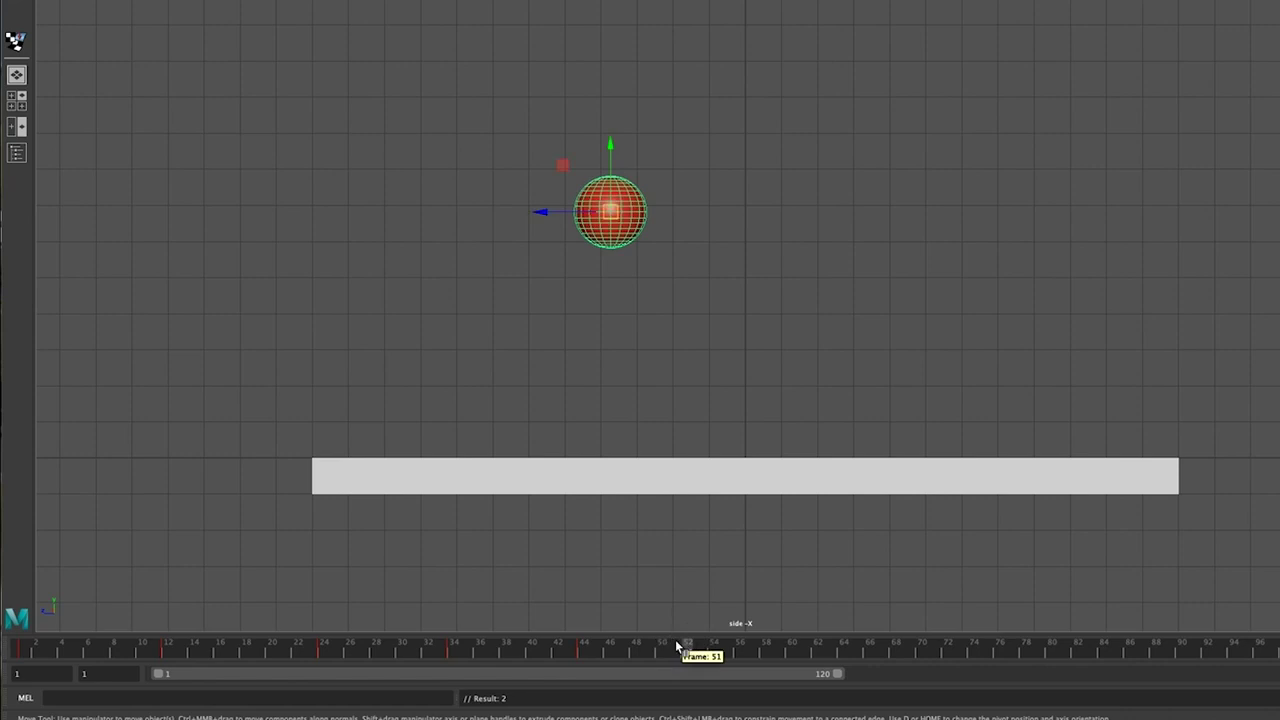
drag(612, 210, 551, 432)
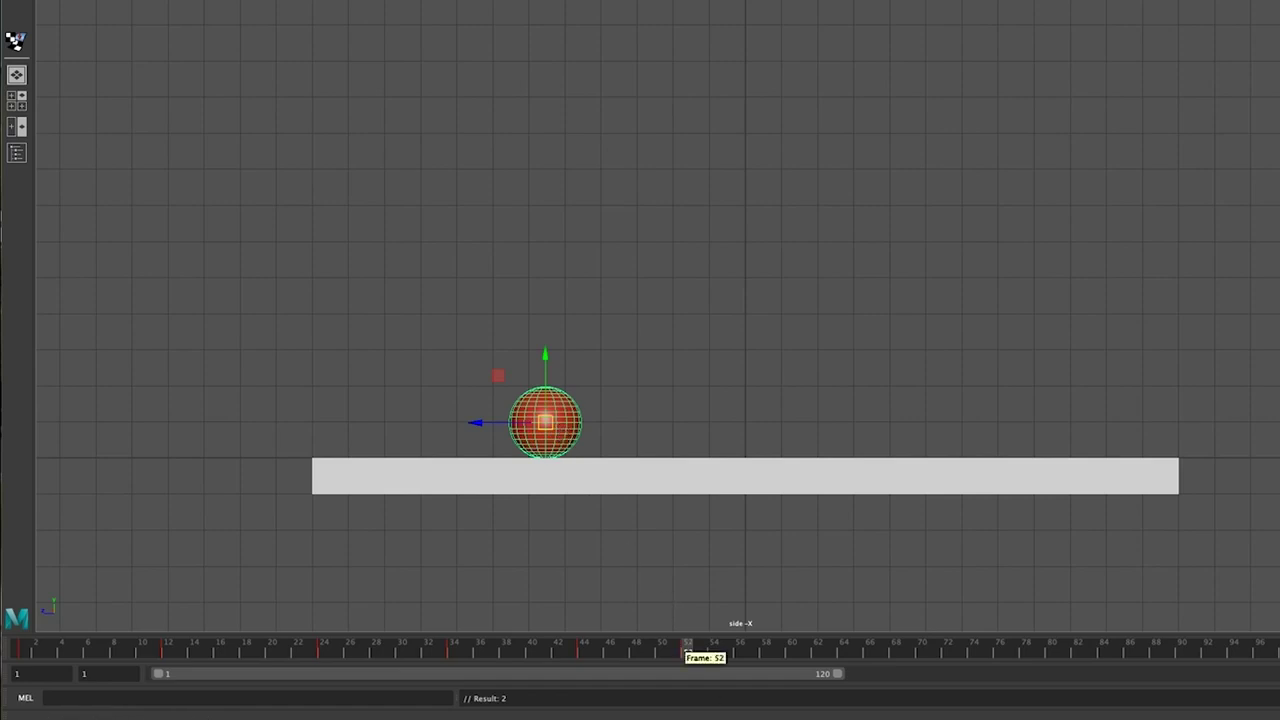
click(789, 655)
drag(527, 421, 484, 246)
key(s)
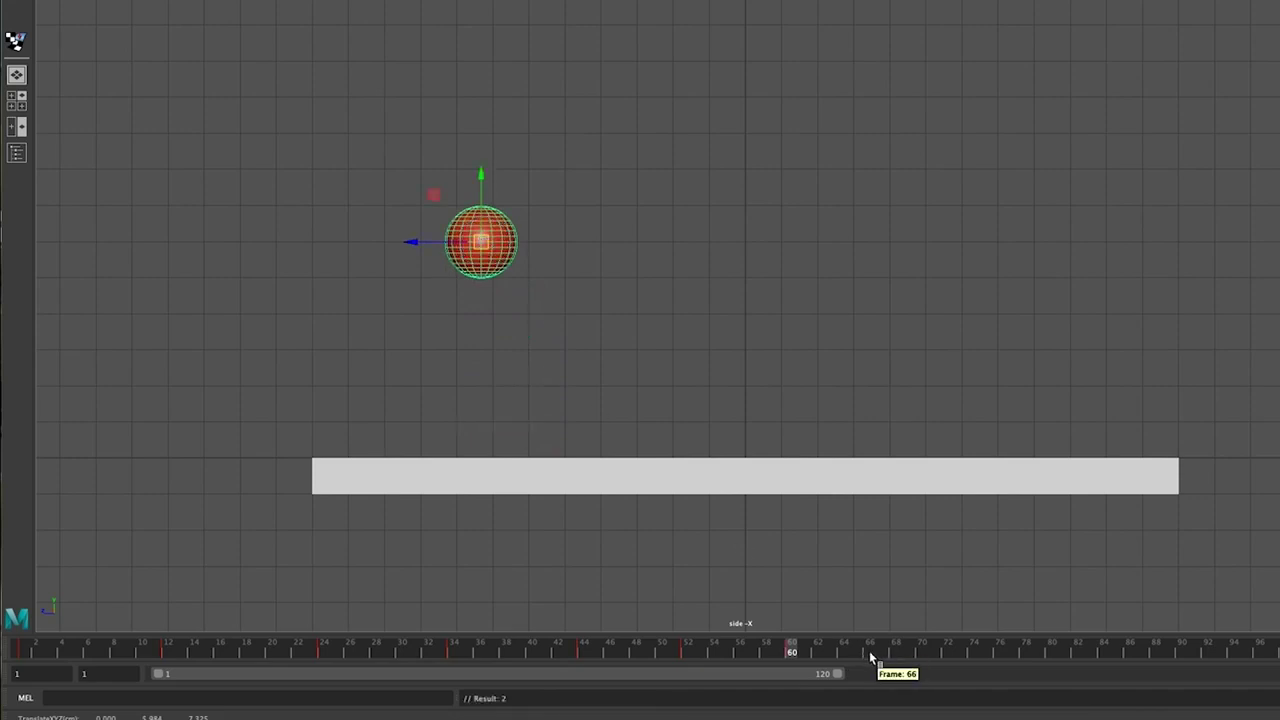
Key the ball on the table surface at frame 66 and at a lower fourth peak at frame 72
click(865, 658)
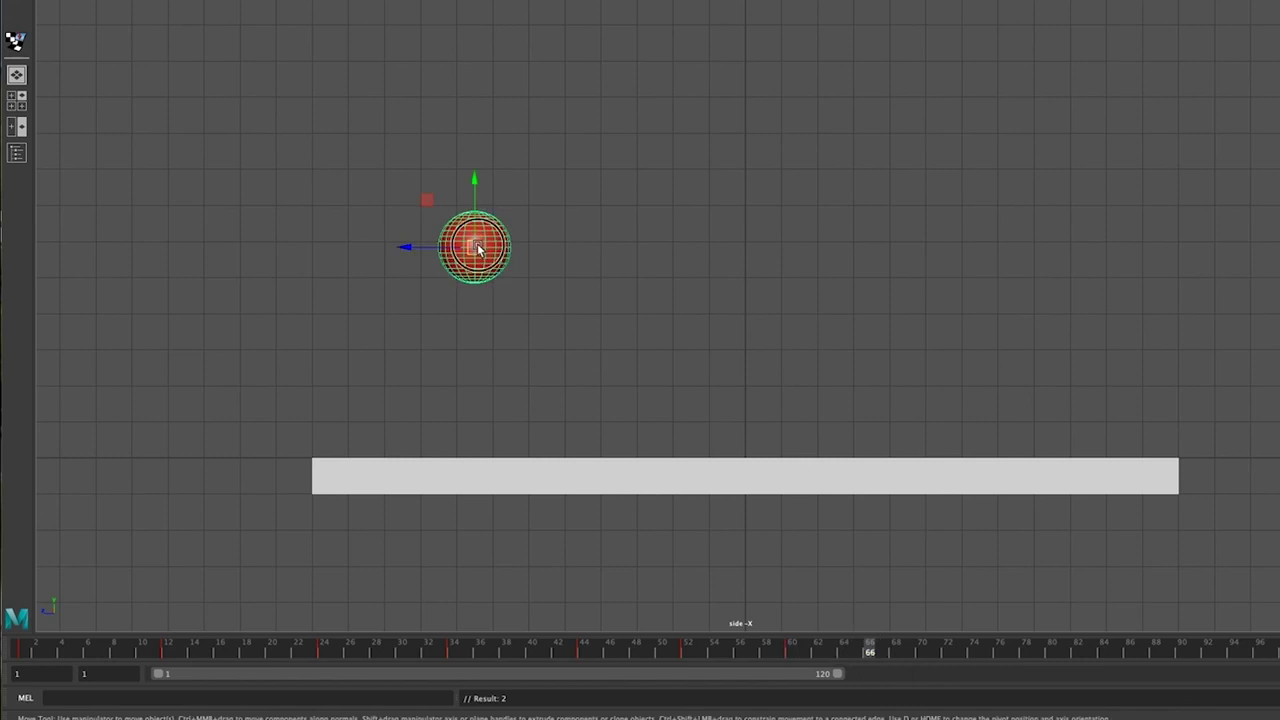
drag(484, 258, 443, 437)
key(s)
click(946, 652)
drag(441, 421, 410, 330)
key(s)
Key the ball on the table surface near the far end at frame 76 and at a small fifth peak at frame 80
click(996, 652)
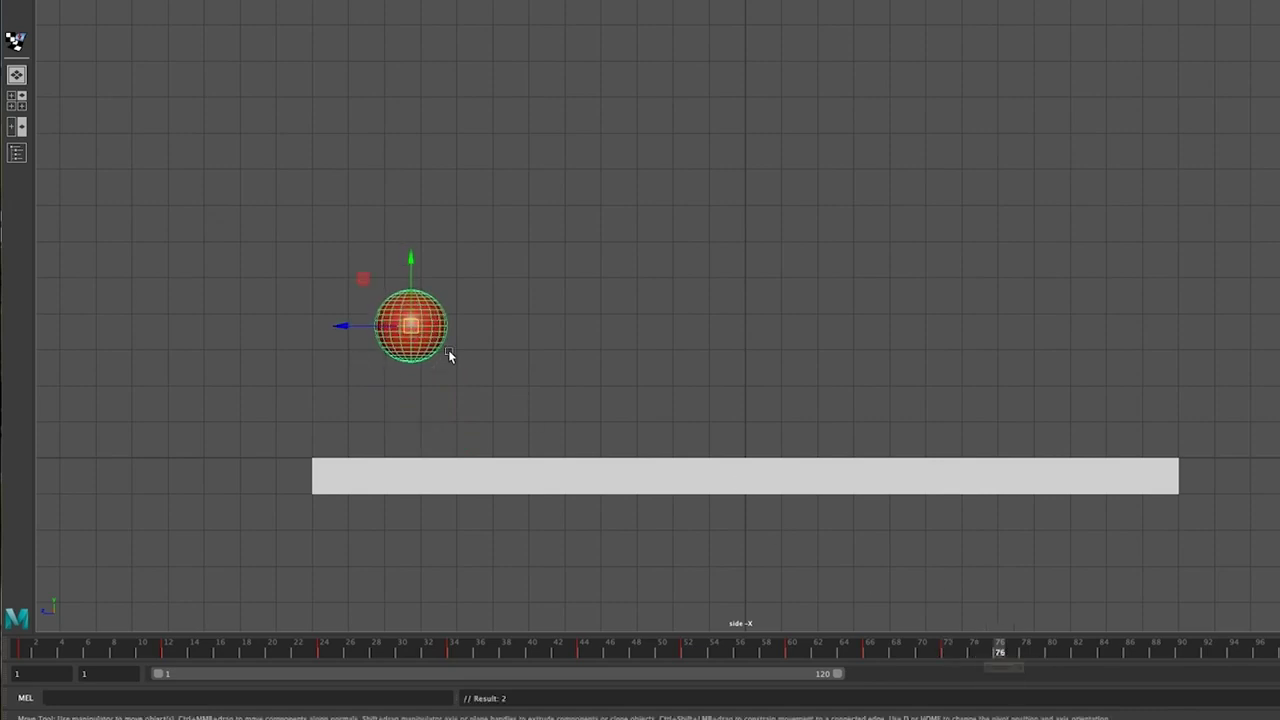
drag(424, 331, 384, 425)
key(s)
click(1051, 652)
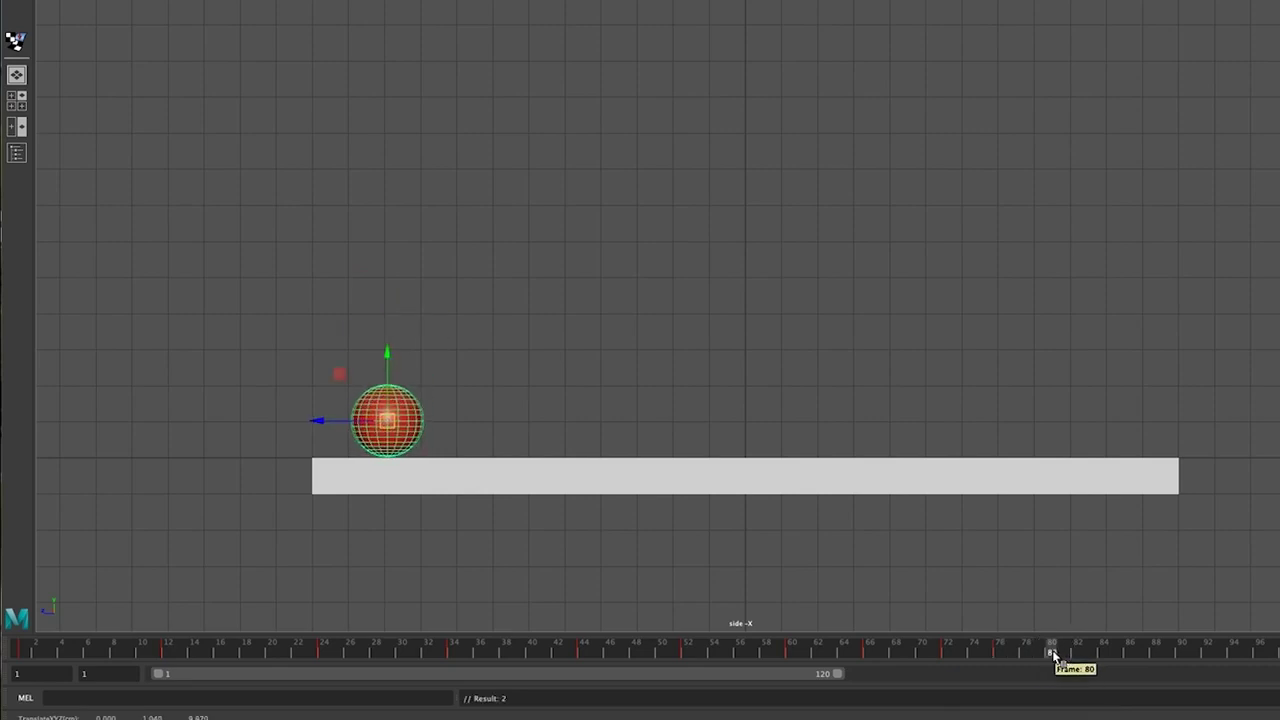
drag(393, 425, 357, 360)
Key the ball's next bounce positions at frames 84 and 88, carrying it forward to just above the table's far end
click(1103, 652)
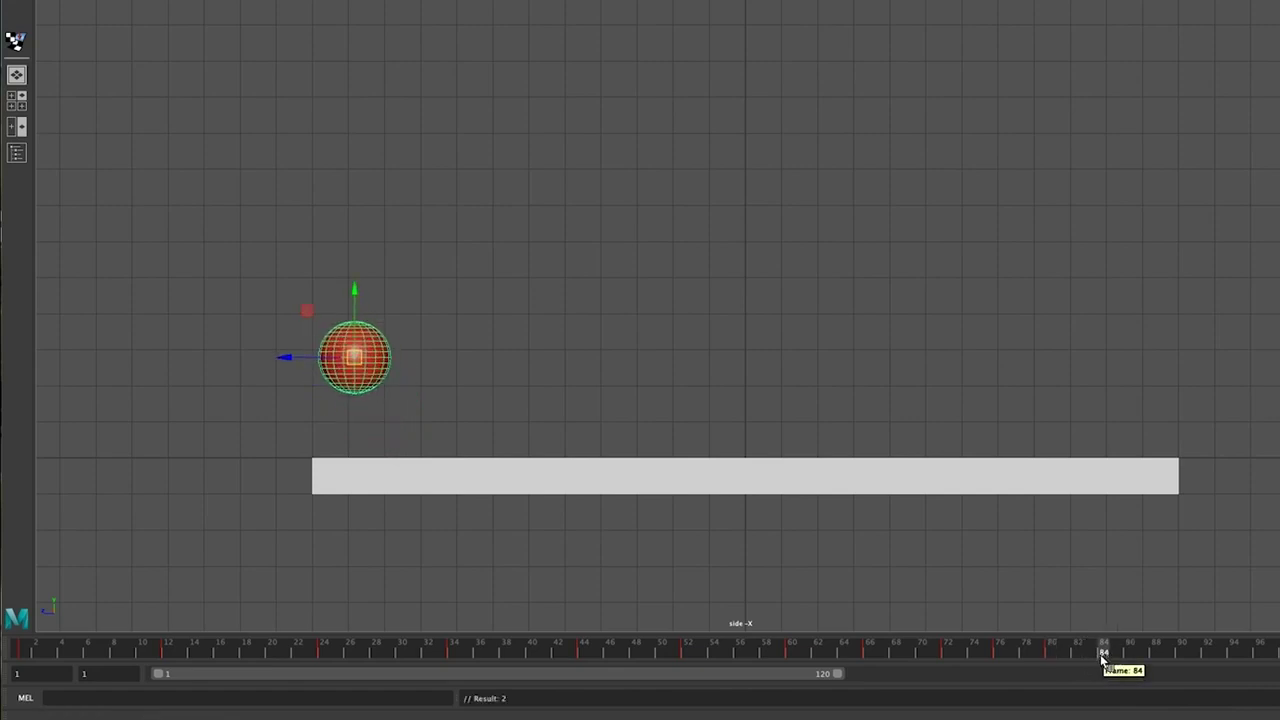
drag(352, 358, 315, 358)
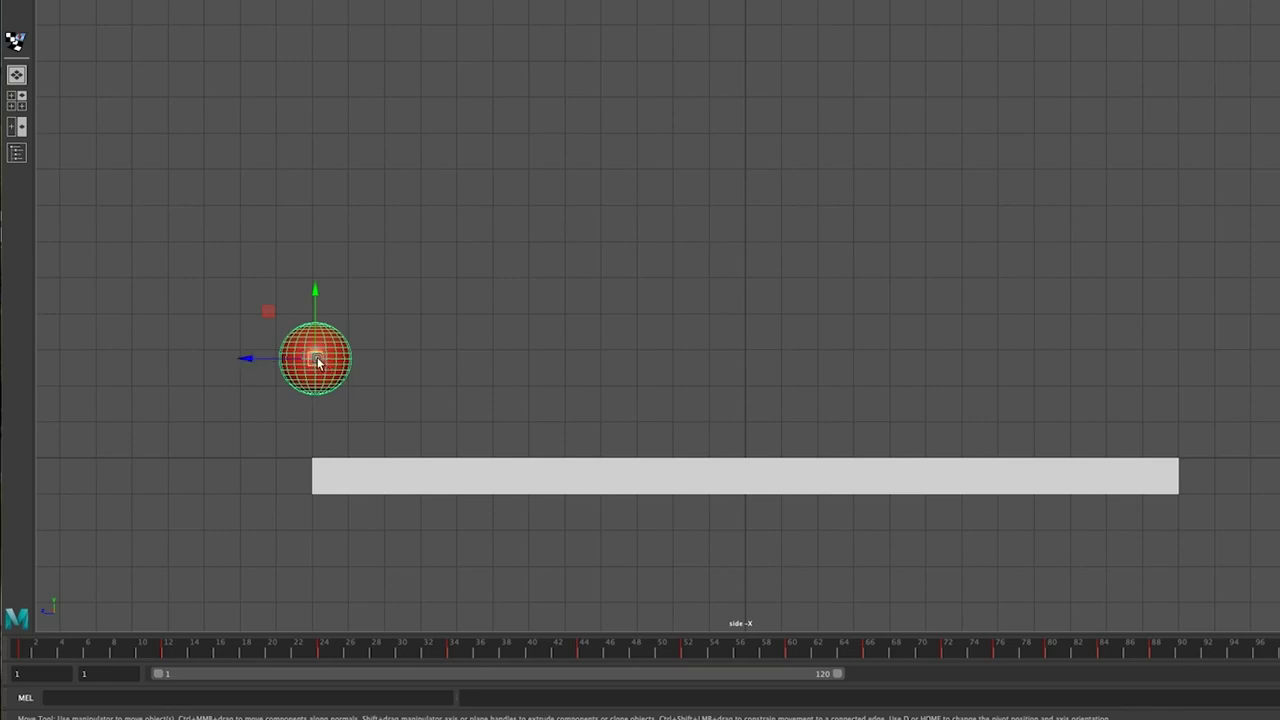
At frame 100, move the ball beyond the table's far end and down far below the table as its fall off the edge
drag(318, 362, 176, 650)
scroll(342, 534, down, 5)
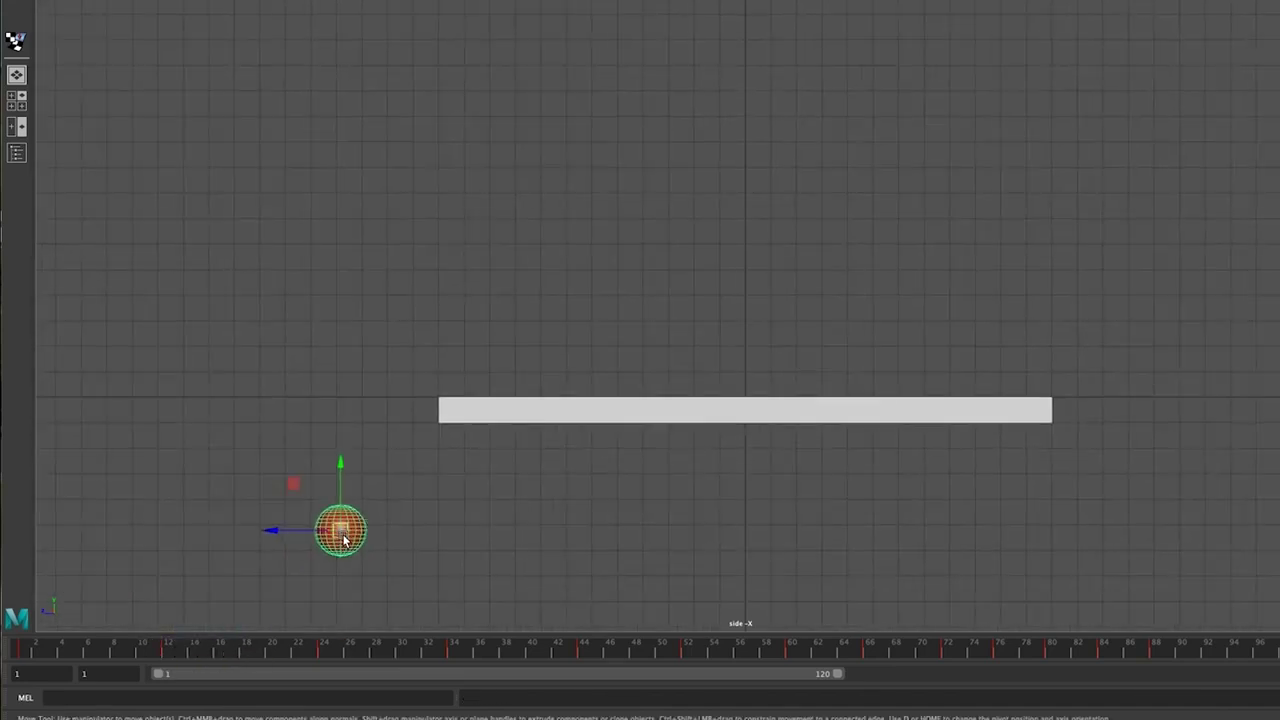
drag(345, 538, 251, 651)
scroll(501, 554, down, 2)
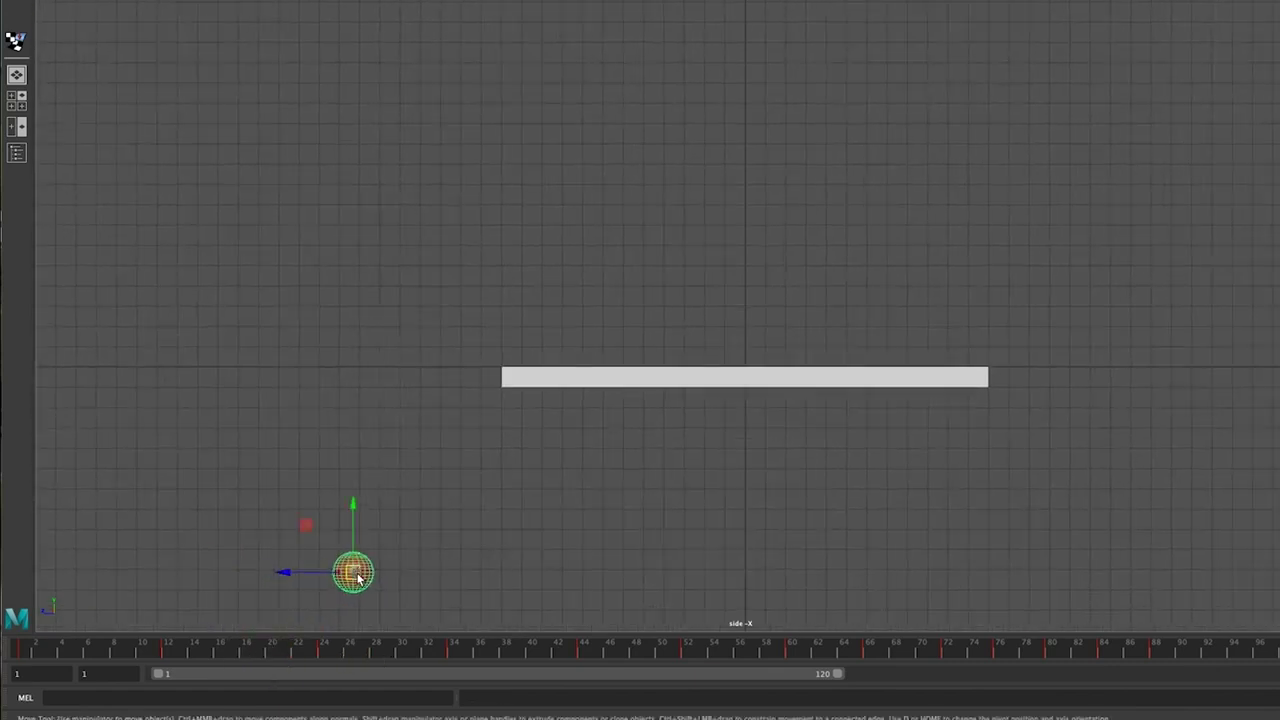
drag(355, 573, 326, 624)
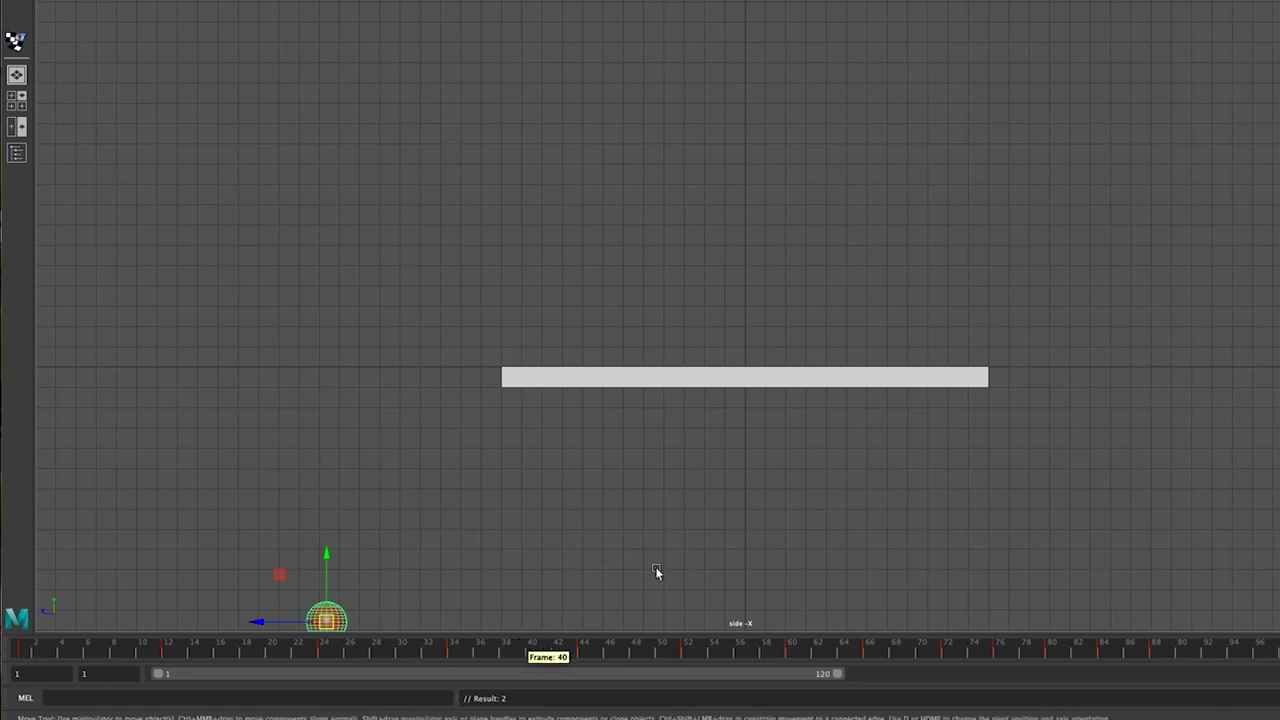
Delete the ball's key at frame 120 and scrub back to frame 1
scroll(666, 566, up, 3)
scroll(667, 580, up, 2)
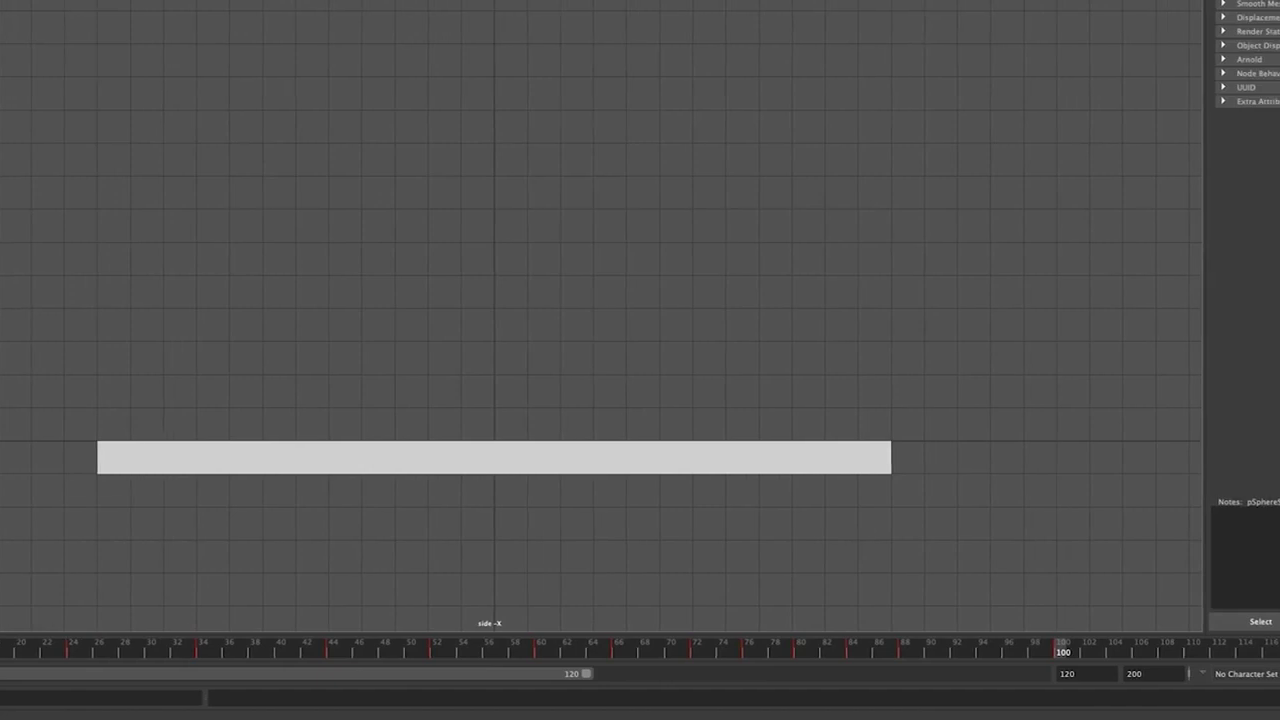
click(1056, 652)
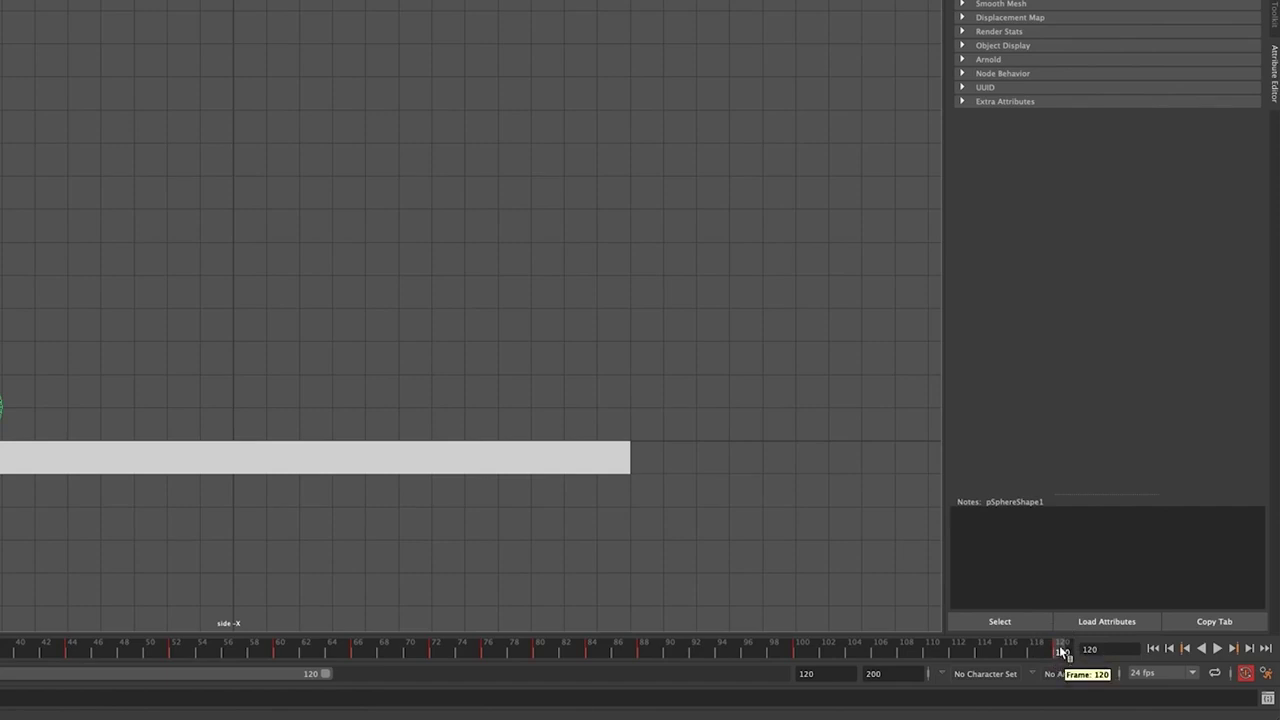
right_click(1062, 651)
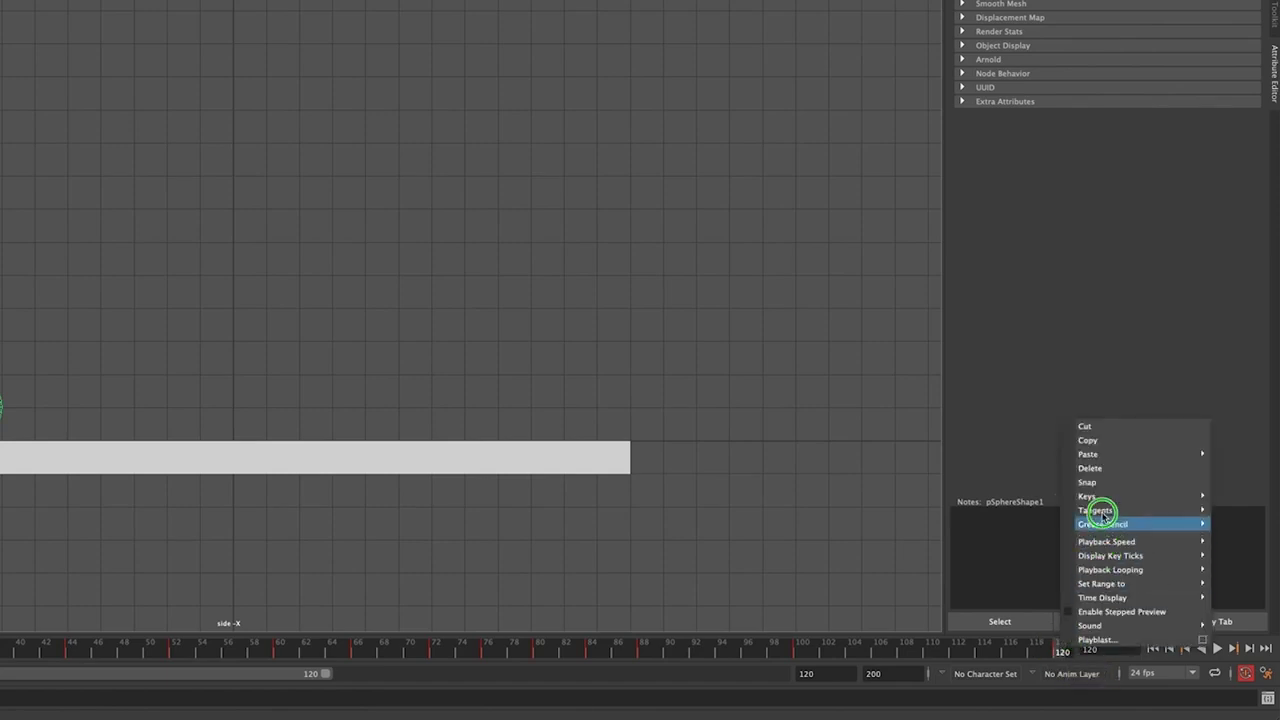
click(1092, 467)
drag(638, 655, 20, 650)
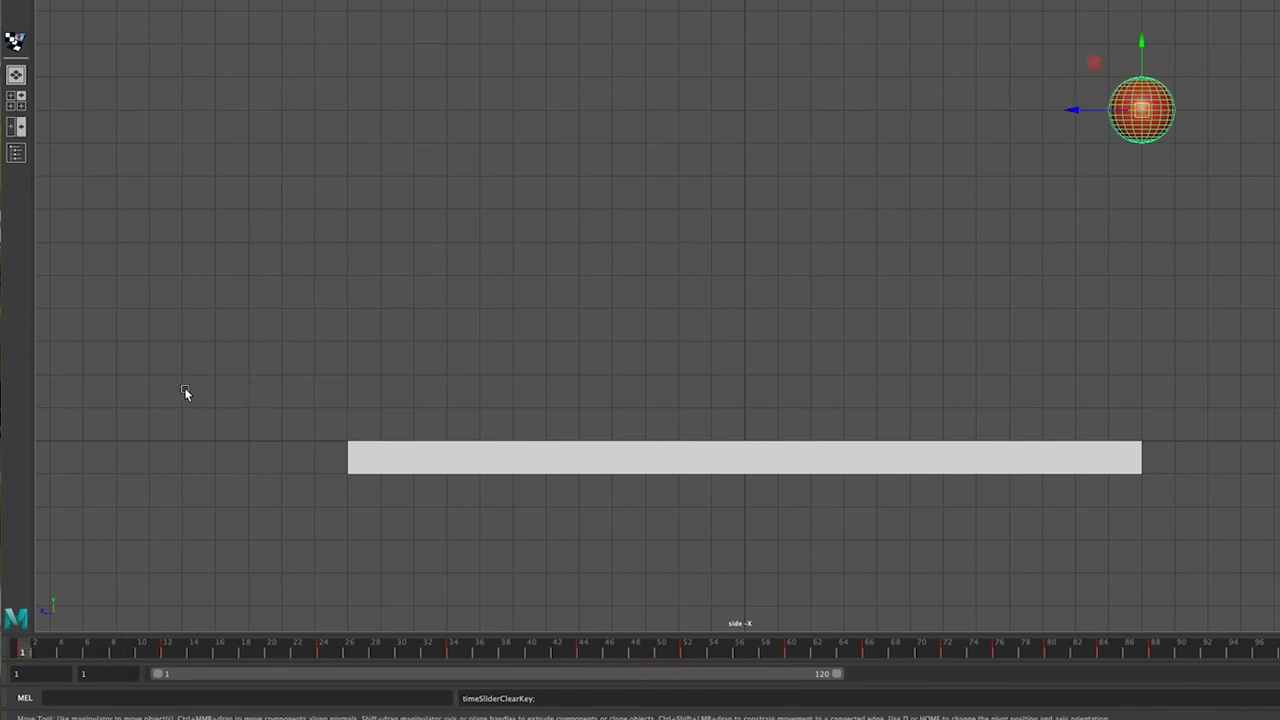
Save the scene, and save a new version of it as bouncing_ball2.mb
key(super+s)
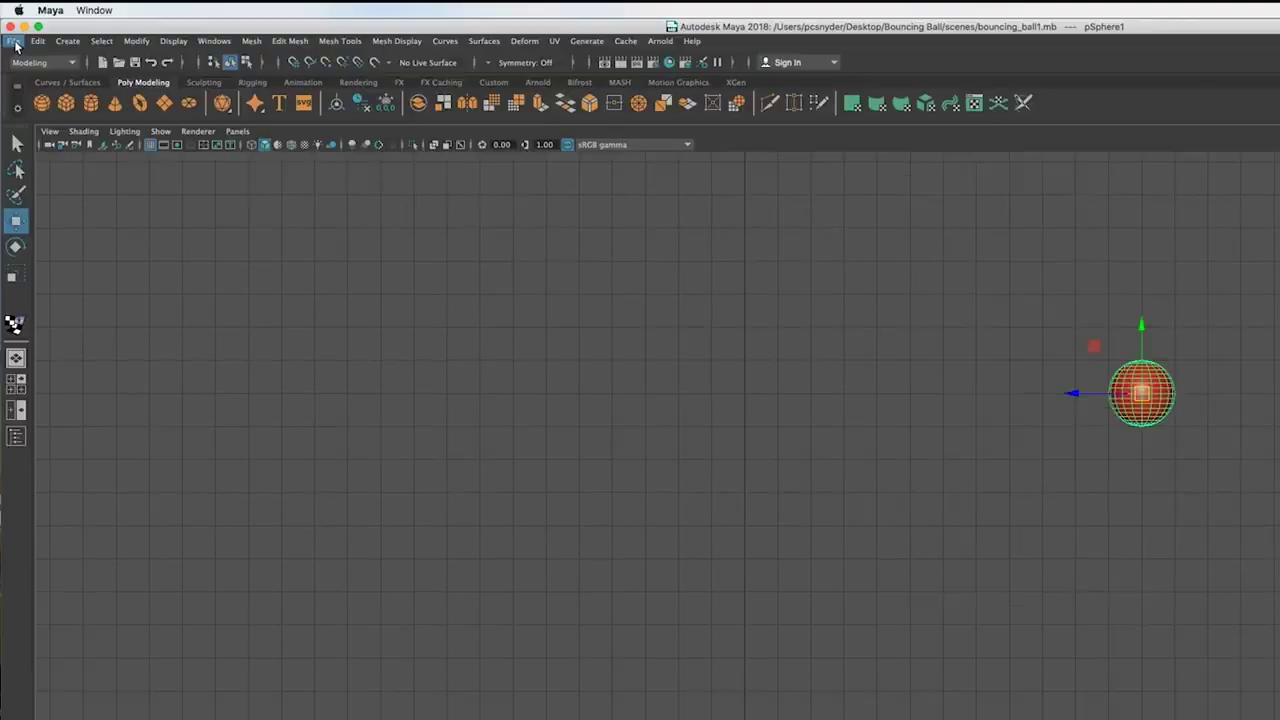
click(13, 41)
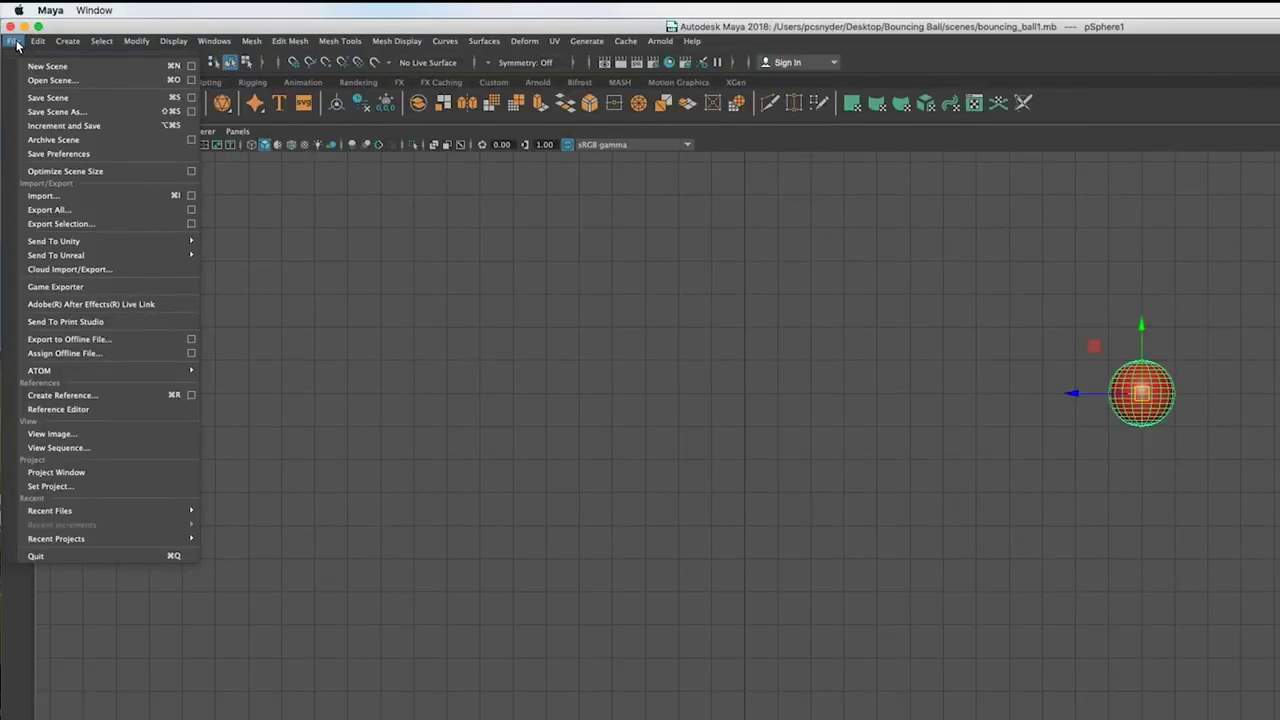
click(54, 112)
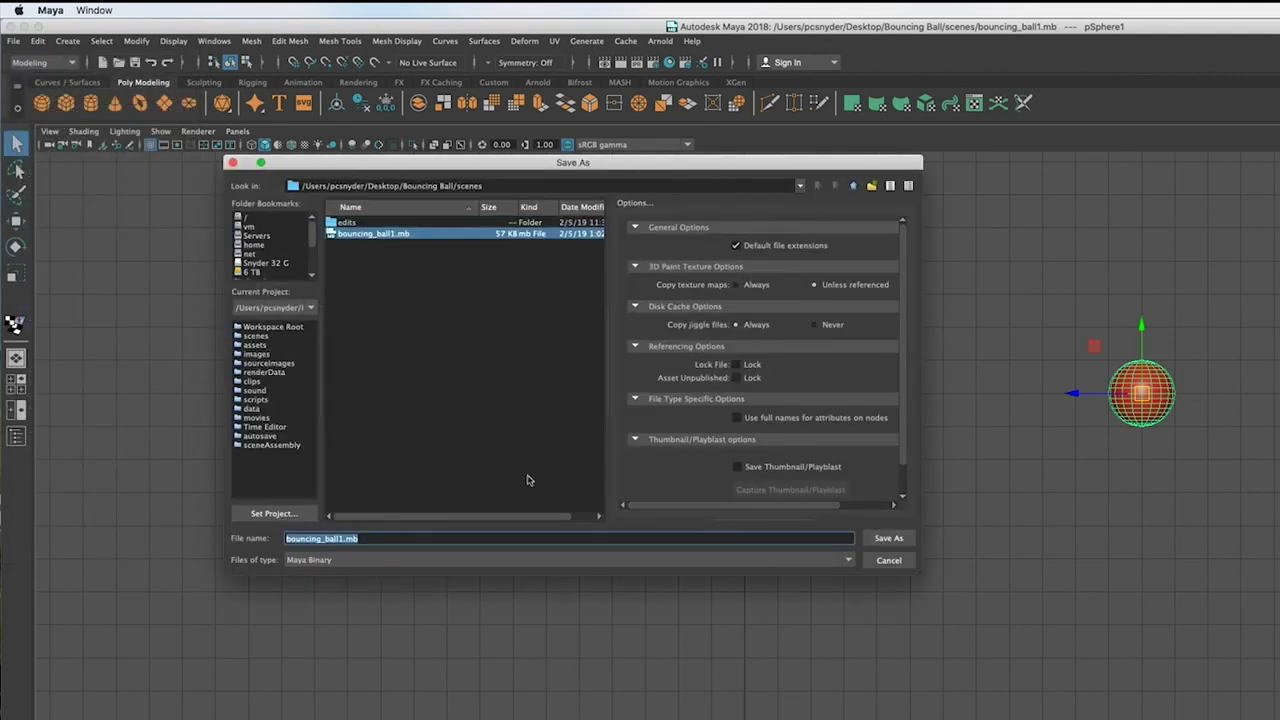
click(351, 538)
key(BackSpace)
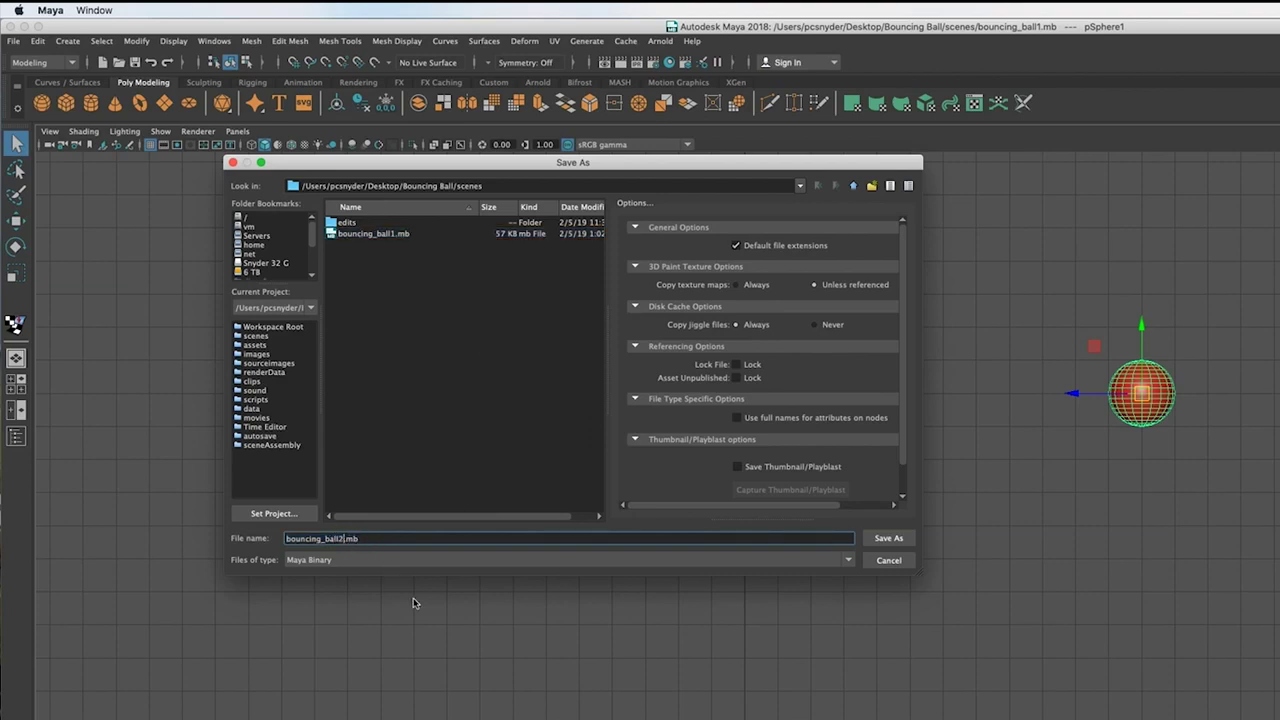
click(895, 539)
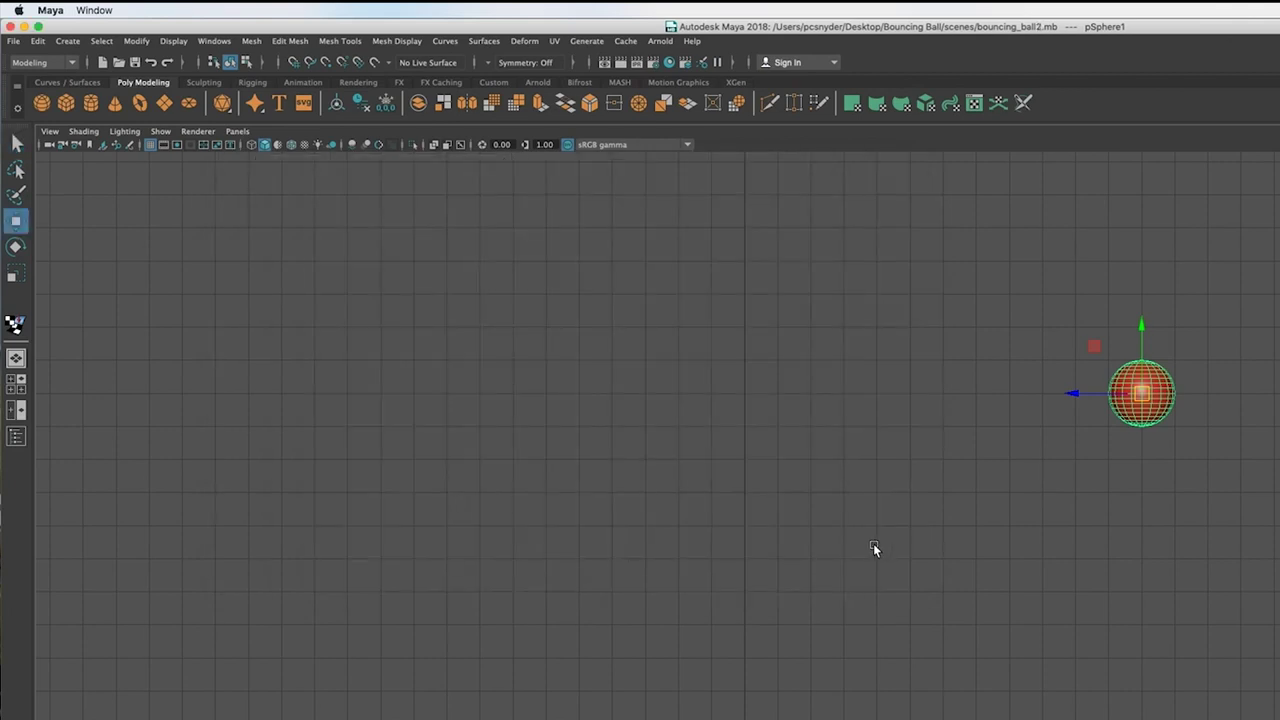
Scrub and play back the full bounce animation, examining the first table contact around frame 12, and return to frame 1
drag(80, 651, 1126, 668)
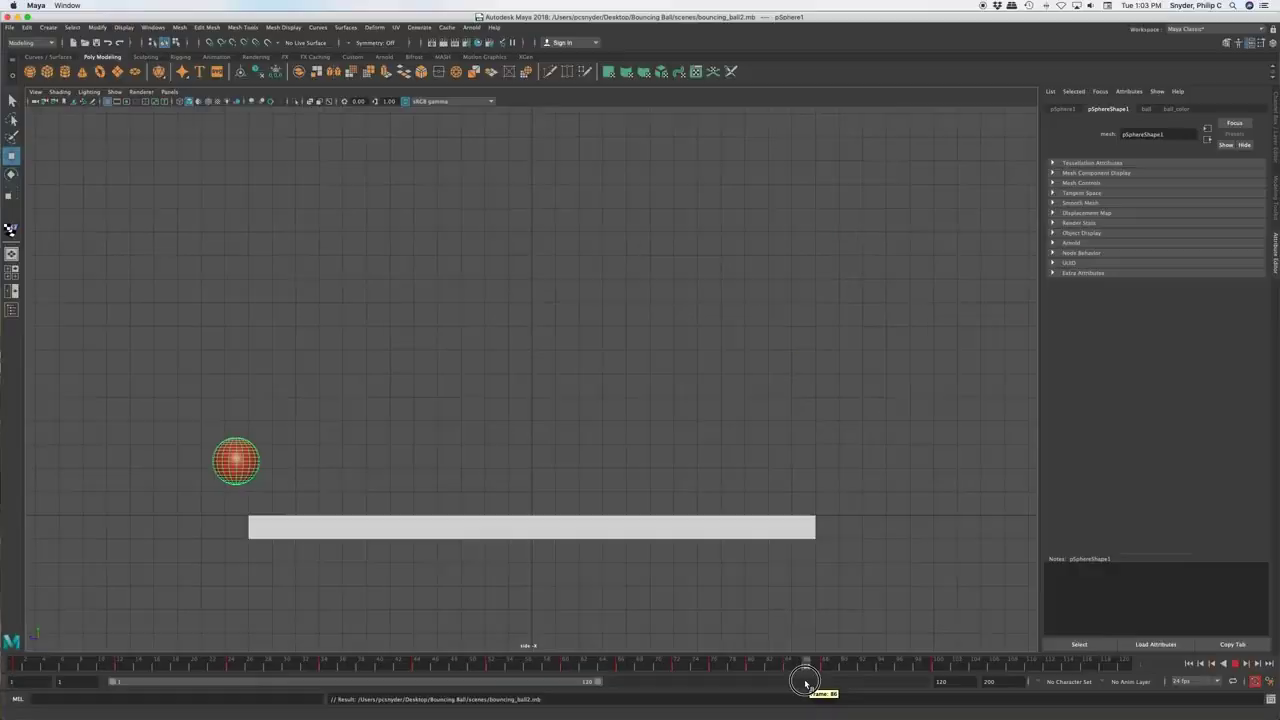
drag(805, 683, 140, 682)
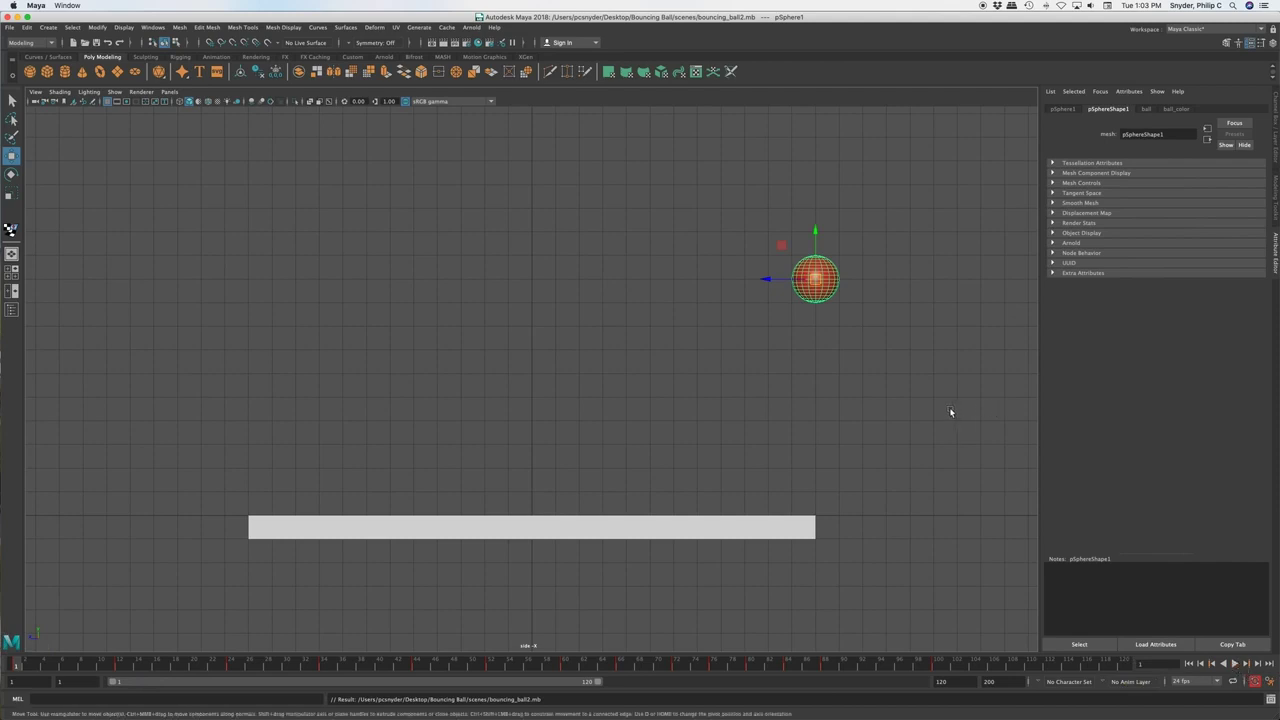
key(q)
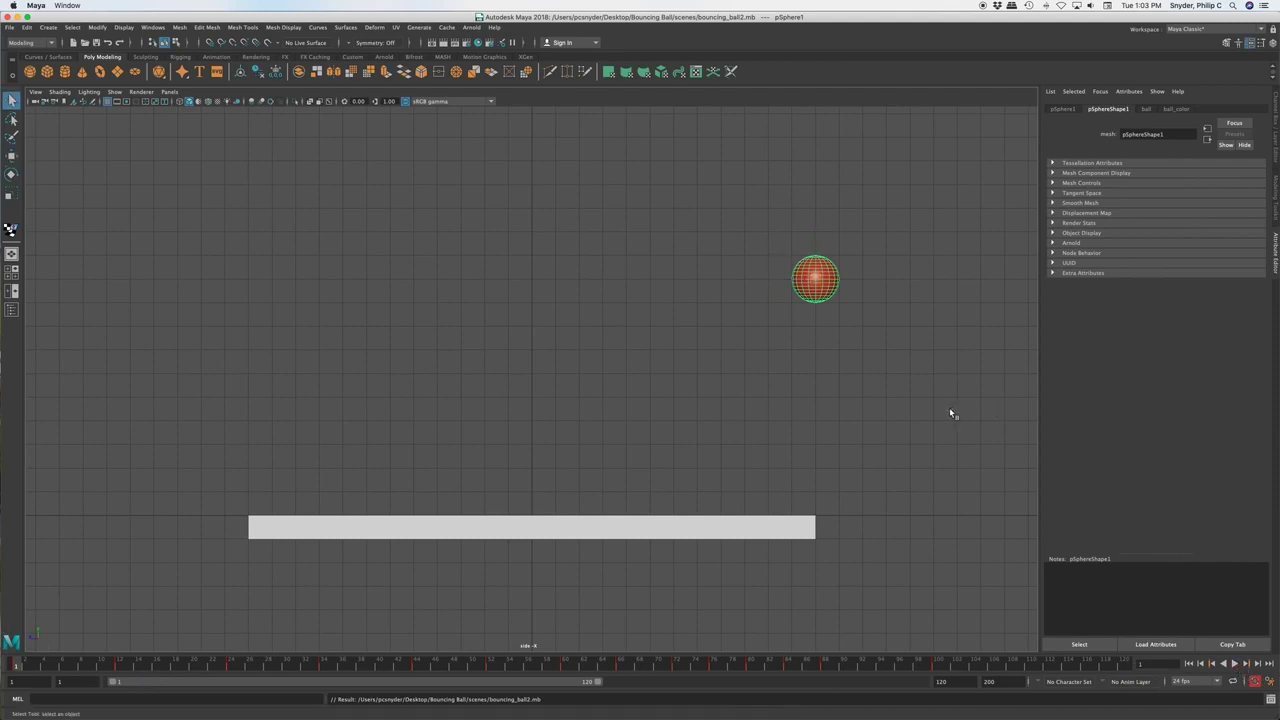
click(1235, 664)
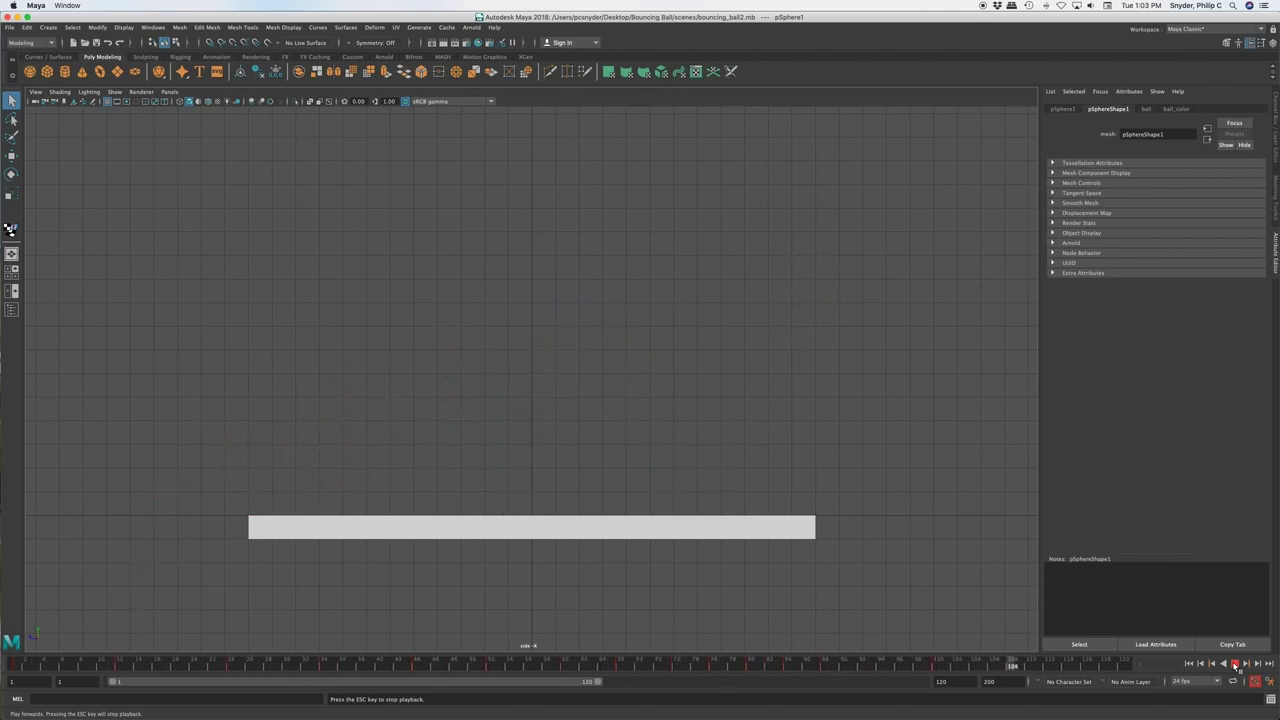
click(1236, 664)
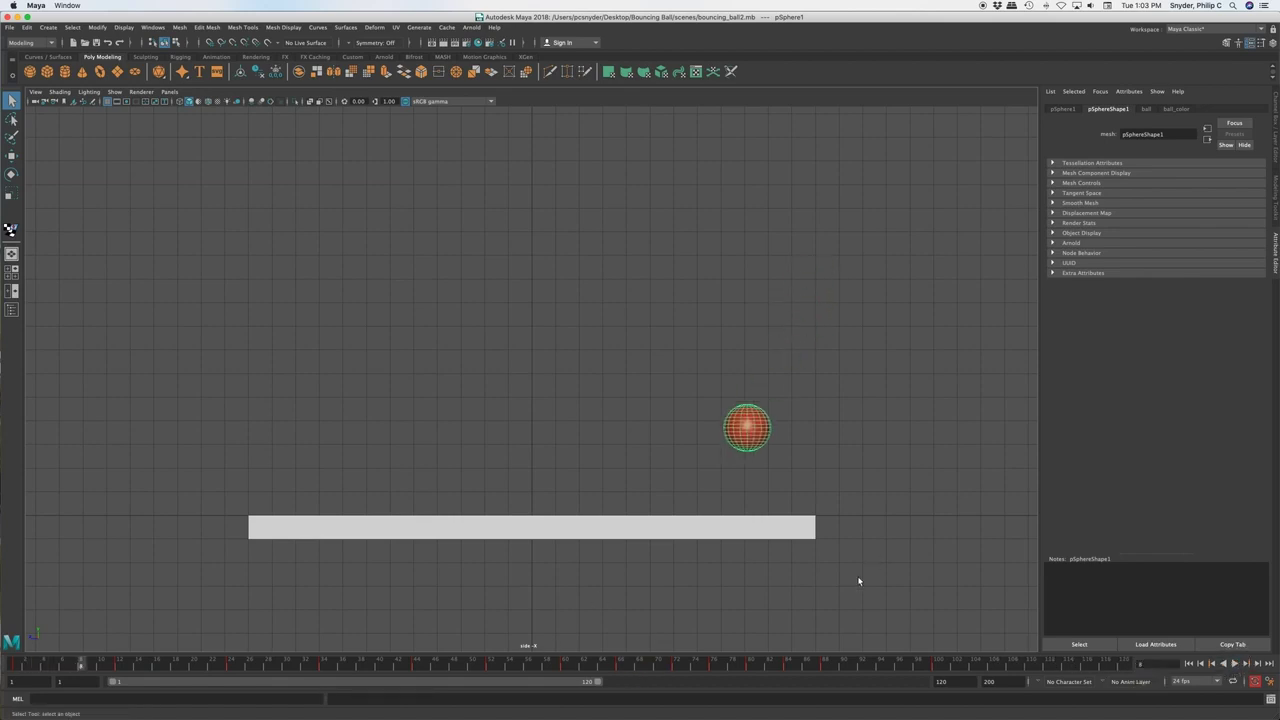
mouse_move(82, 665)
mouse_down()
mouse_move(28, 667)
mouse_move(122, 674)
mouse_up()
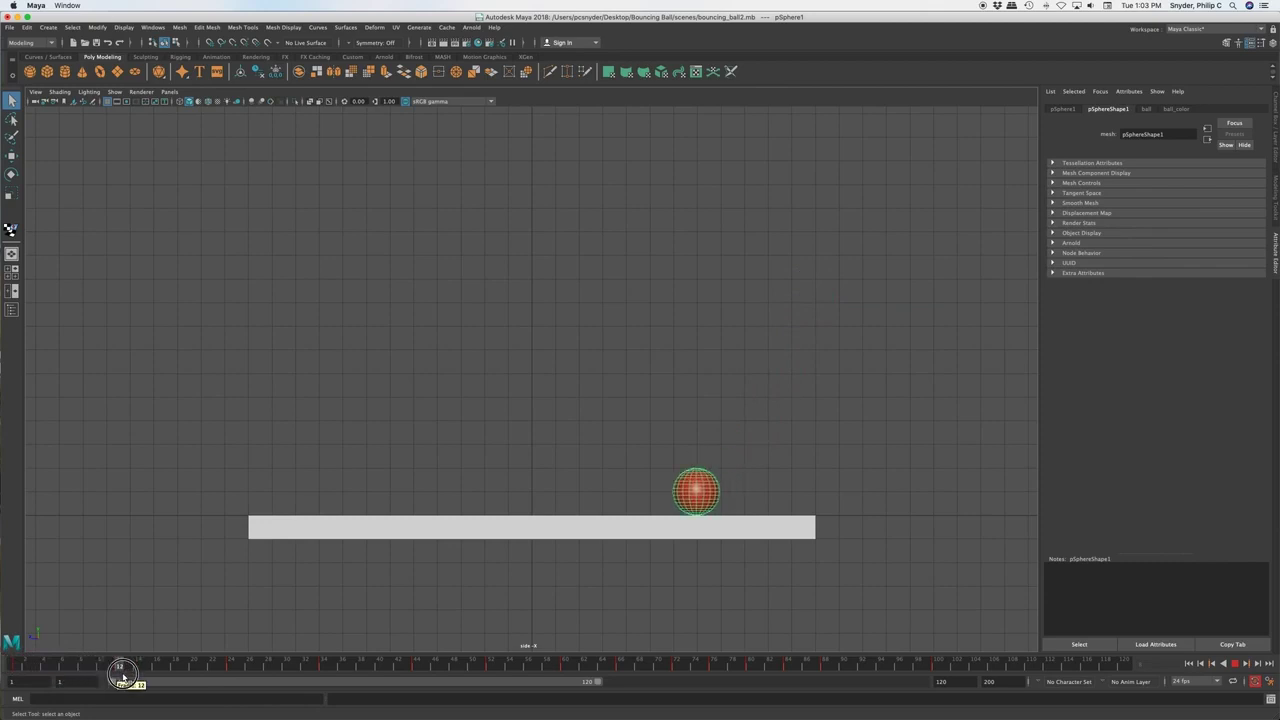
drag(122, 676, 25, 665)
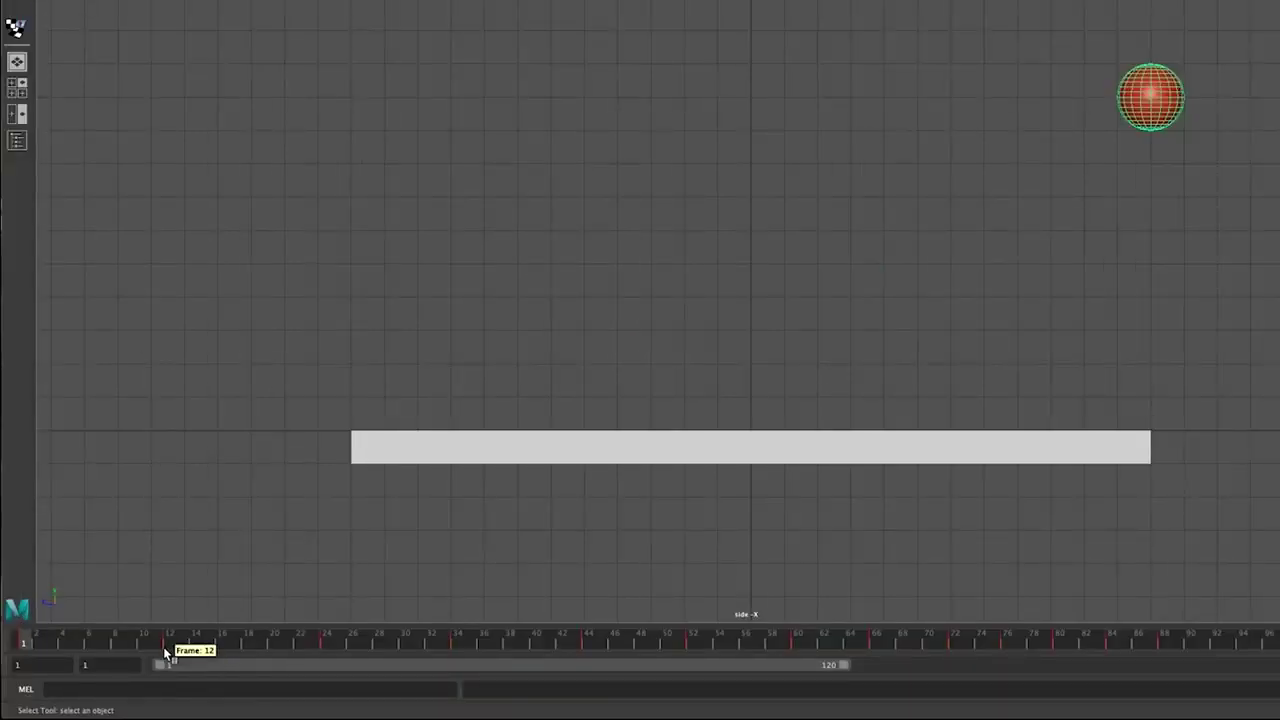
At frame 13, move the ball back over its frame 12 contact point and down onto the table surface, extending the first contact by one frame
click(181, 642)
key(alt+comma)
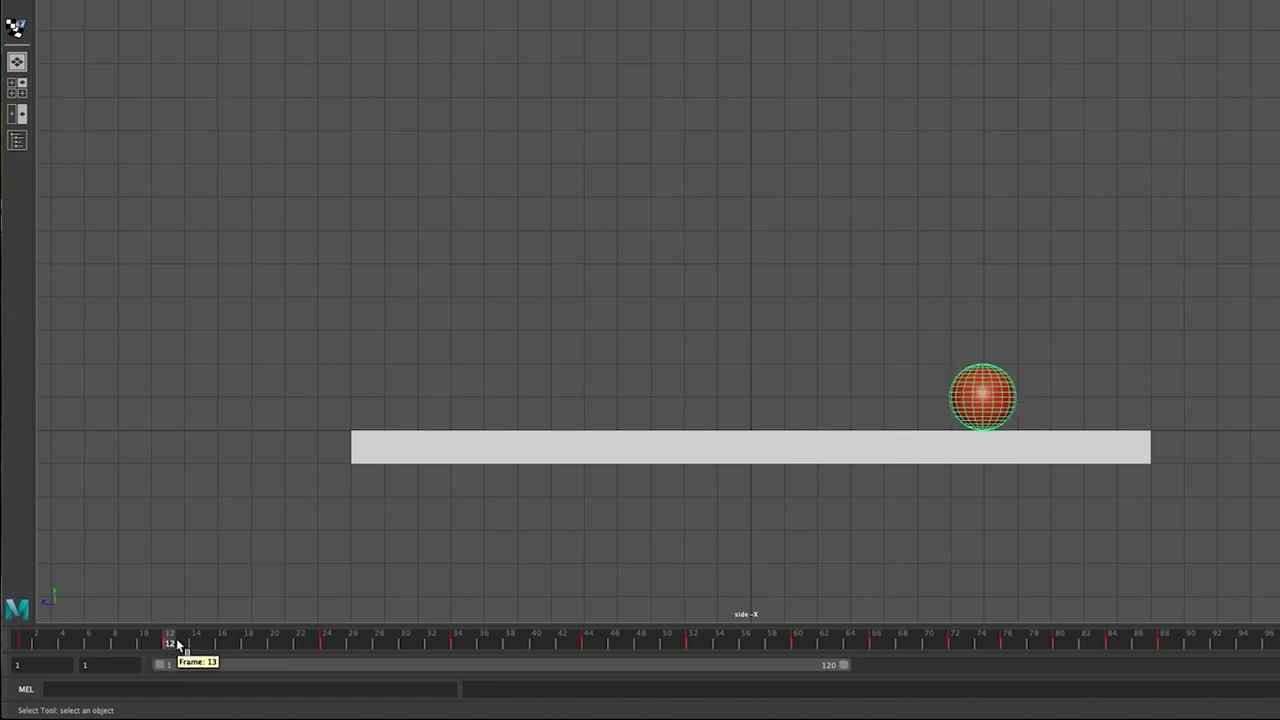
key(alt+period)
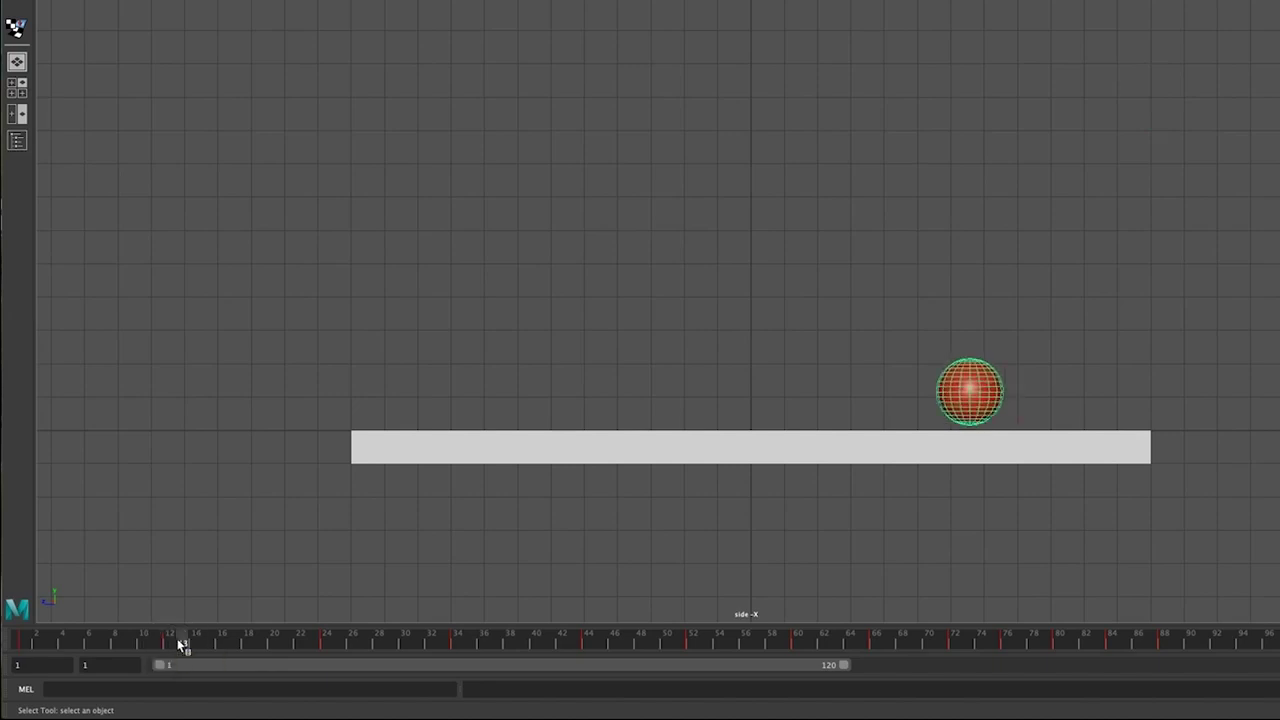
key(alt+comma)
key(alt+period)
key(w)
drag(901, 396, 913, 388)
key(s)
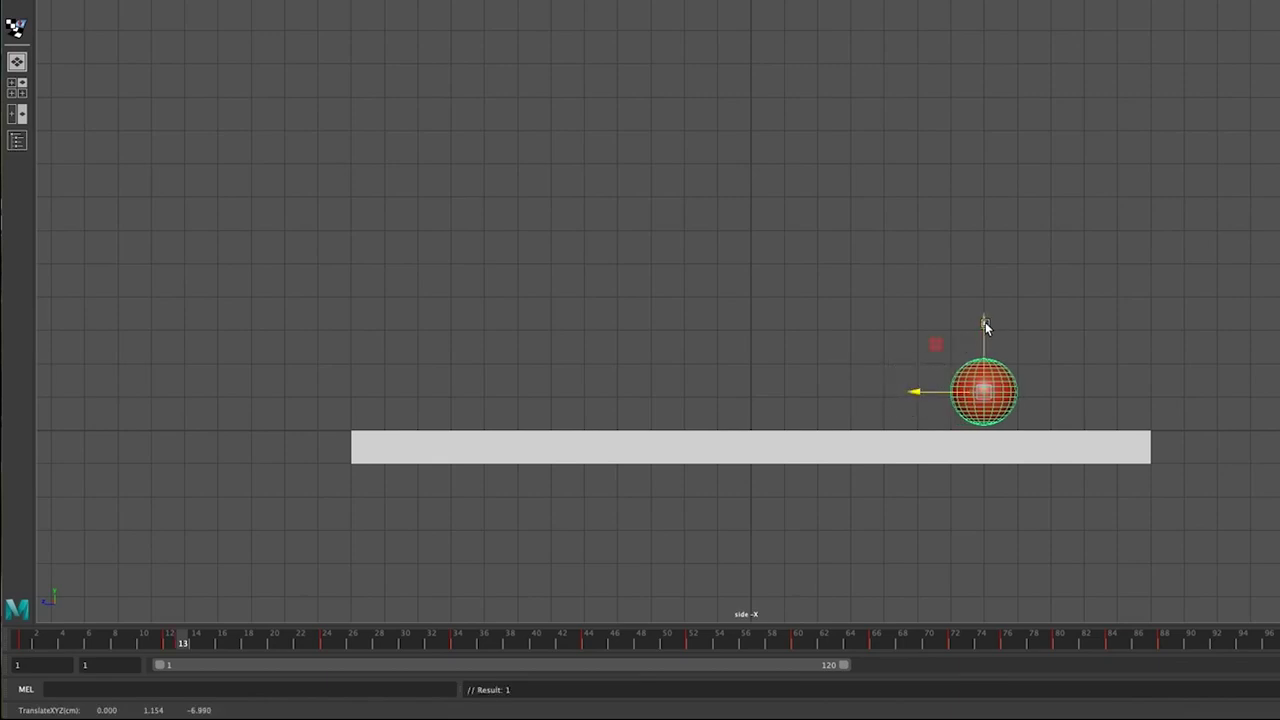
drag(985, 321, 987, 325)
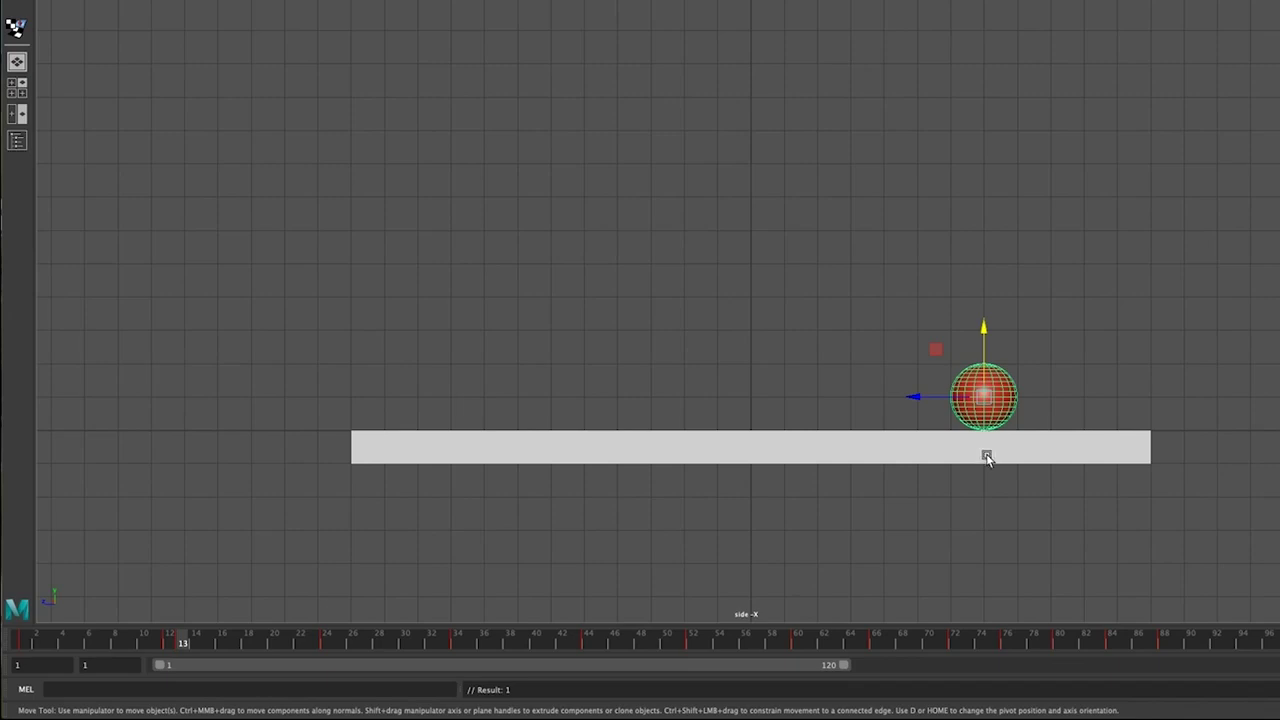
At frame 13, squash the ball to about 0.744 on Scale Y, key it, and widen it to about 1.211 on Scale Z
key(r)
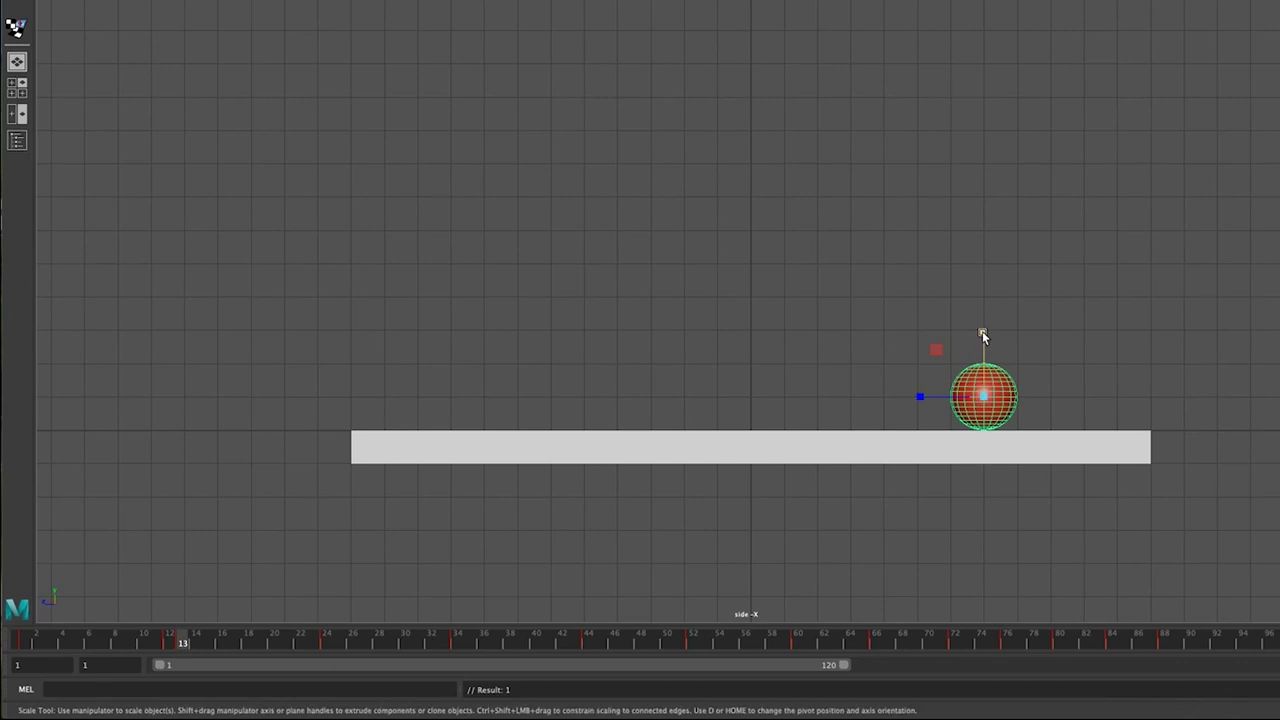
drag(982, 331, 986, 348)
key(s)
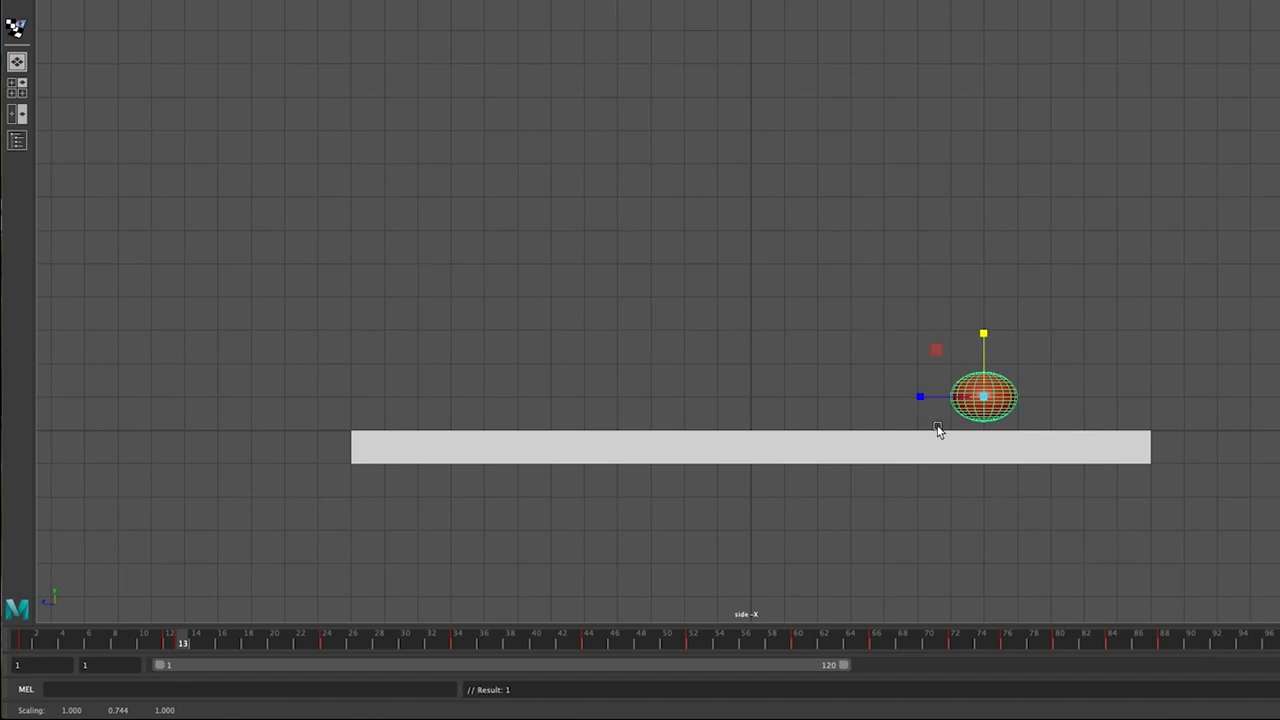
drag(921, 395, 908, 394)
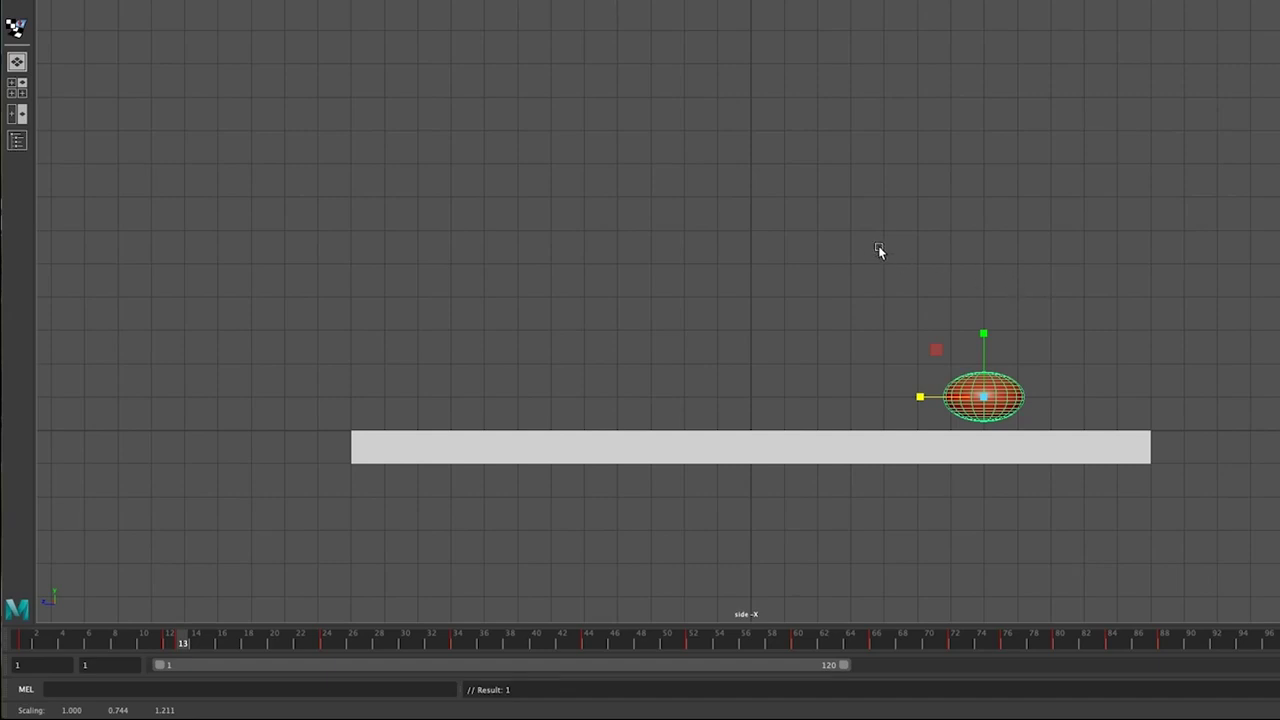
In the perspective view, widen the squashed ball sideways to about 1.244 on Scale X and check its shape from several angles
key(space)
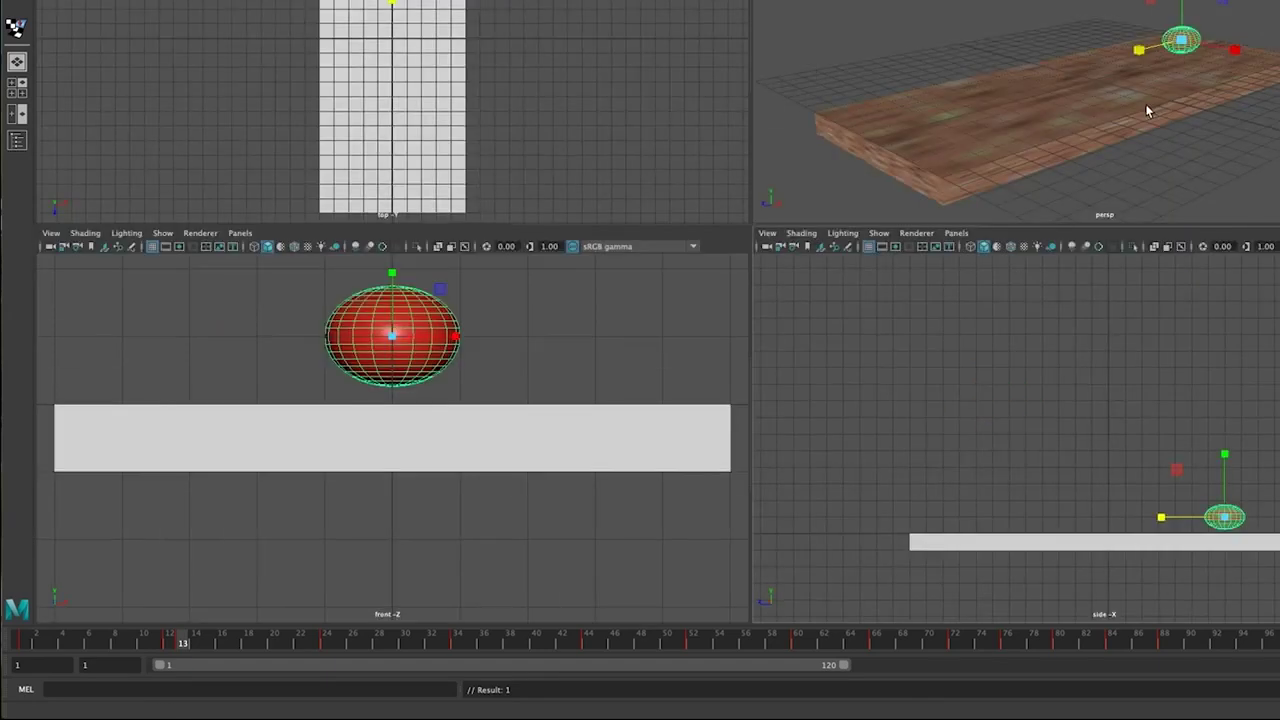
key(space)
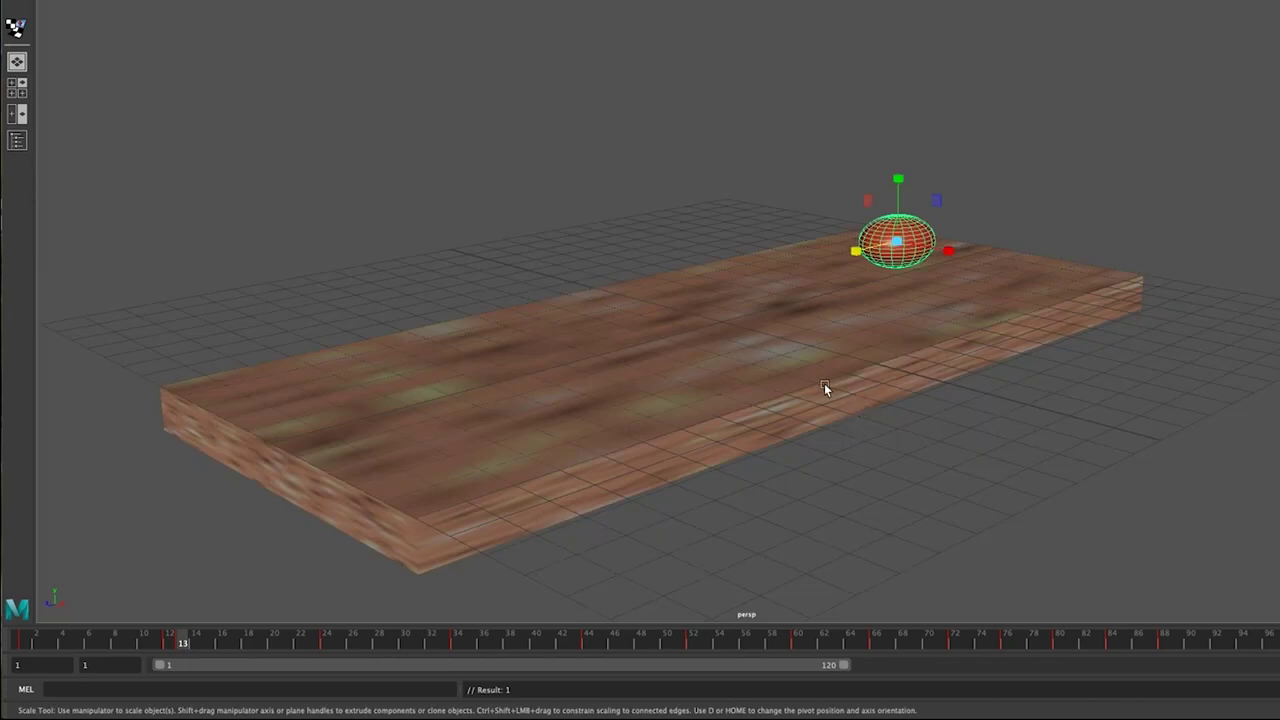
alt+drag(808, 378, 875, 445)
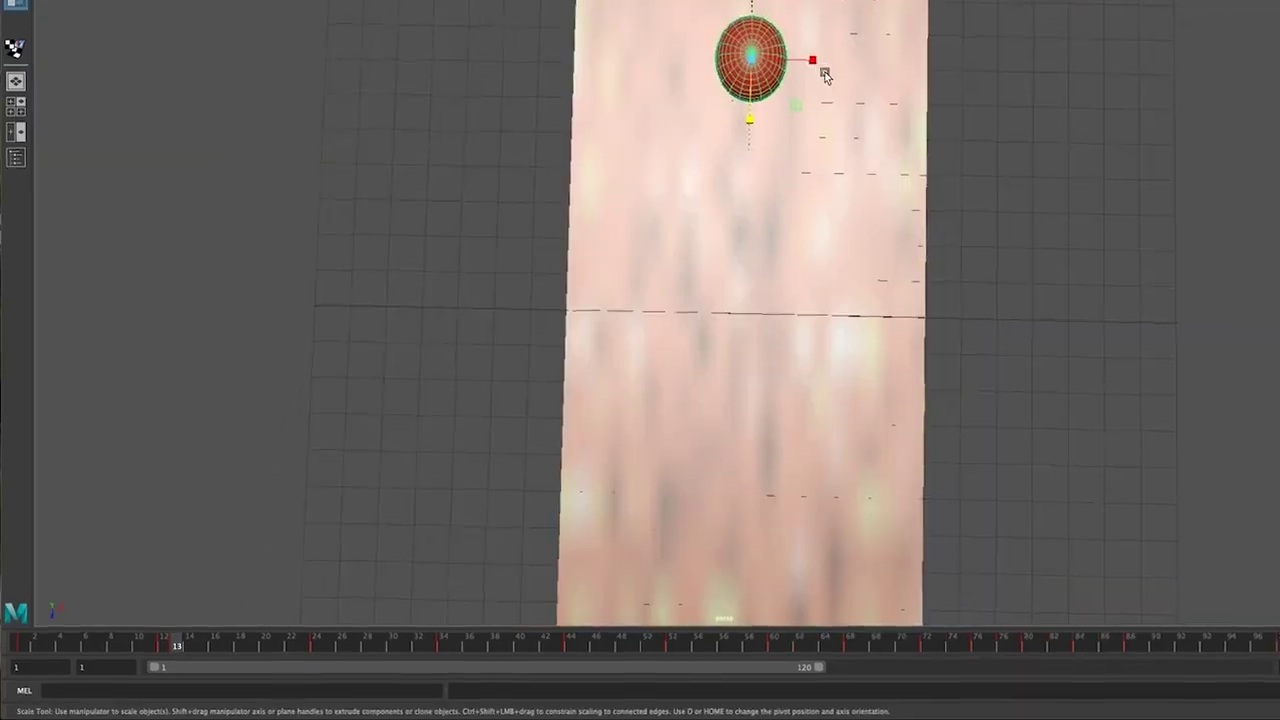
middle_drag(796, 77, 794, 80)
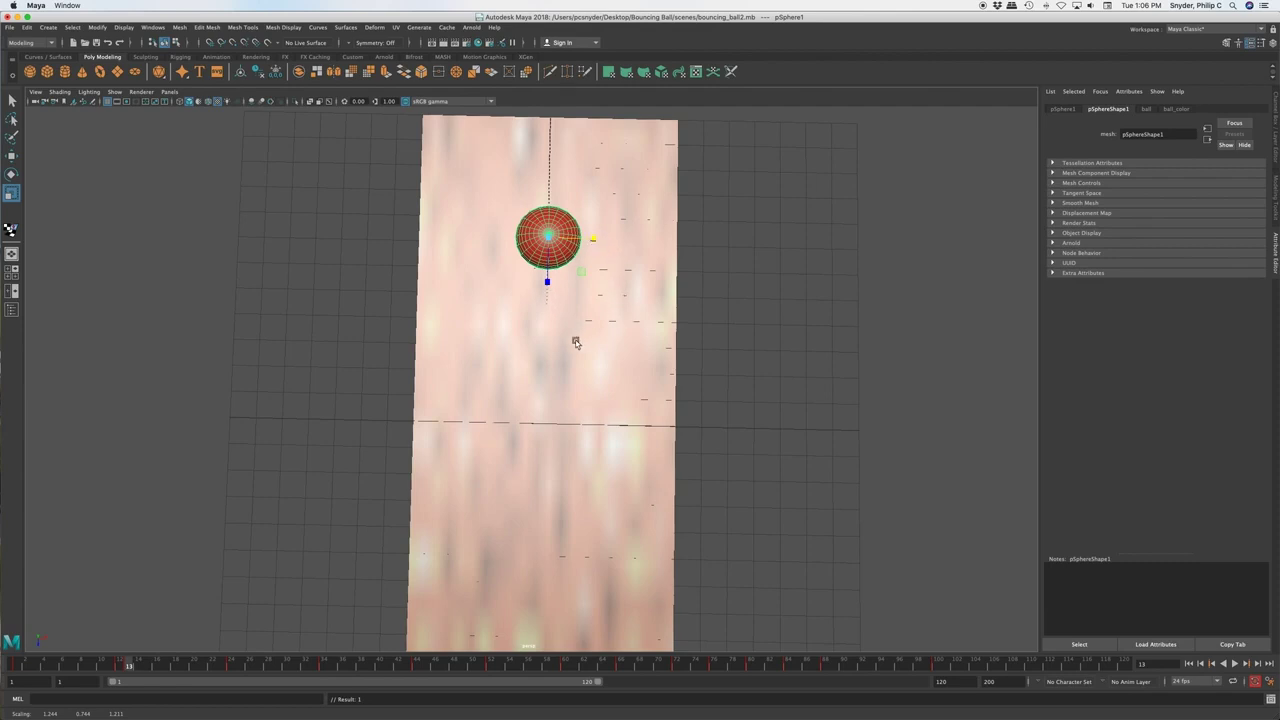
alt+drag(576, 342, 535, 295)
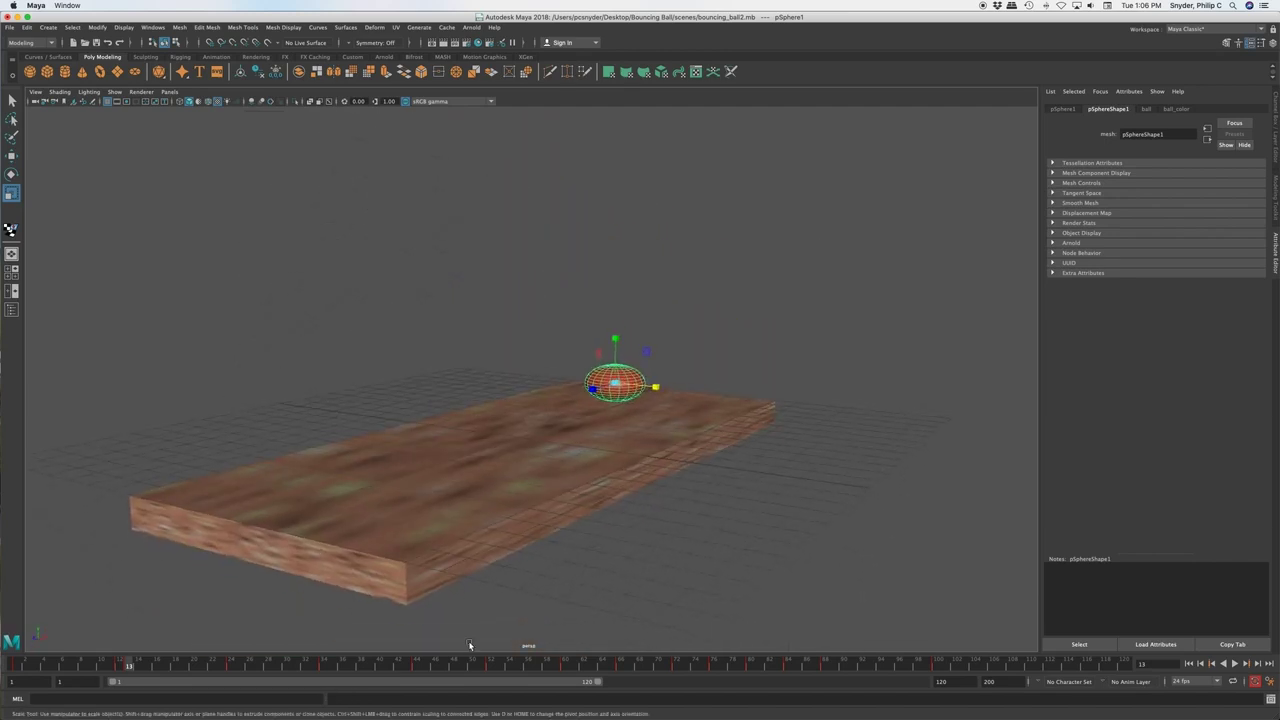
alt+drag(700, 586, 630, 570)
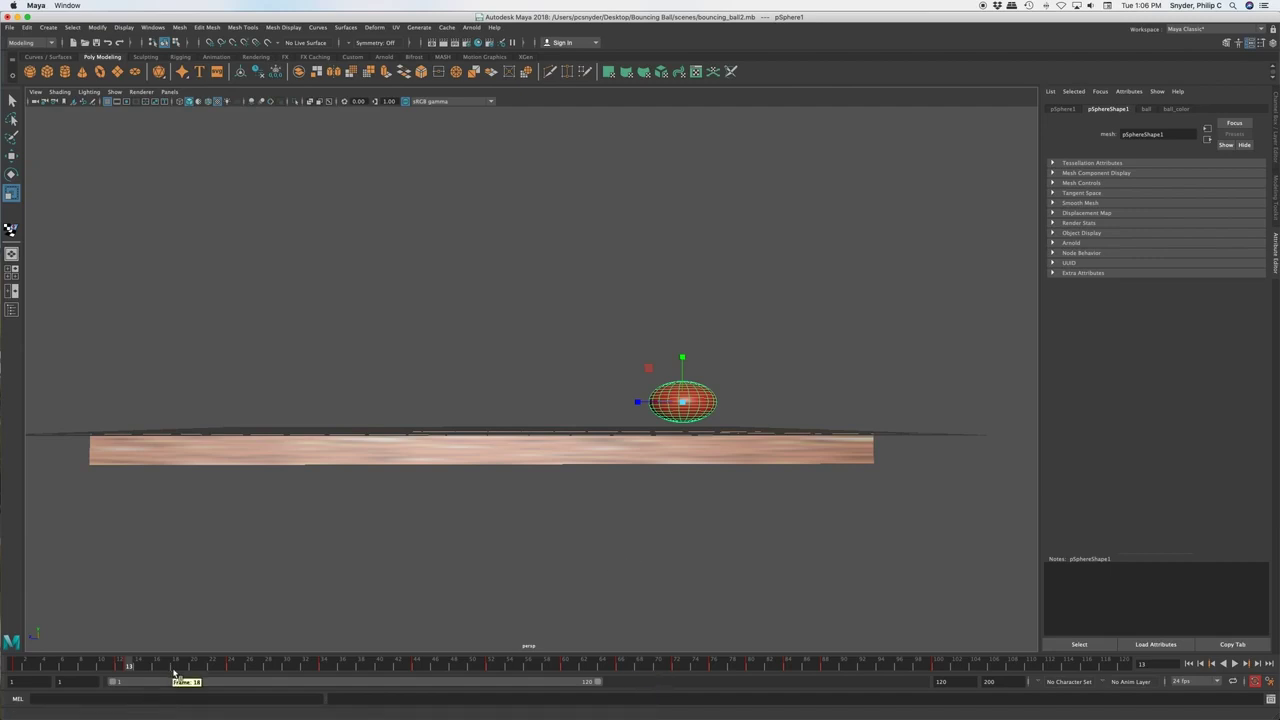
In the side view, lower the squashed ball onto the table surface at frame 13, to about 0.646 on Translate Y
key(space)
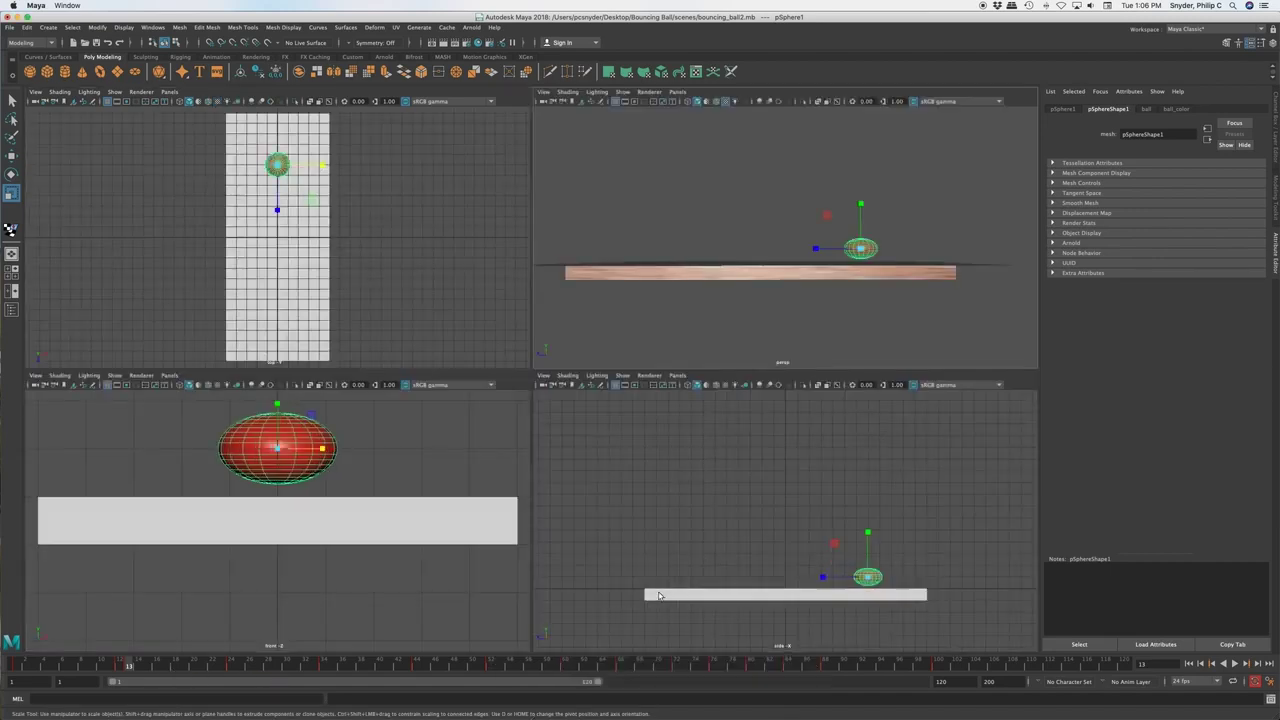
key(space)
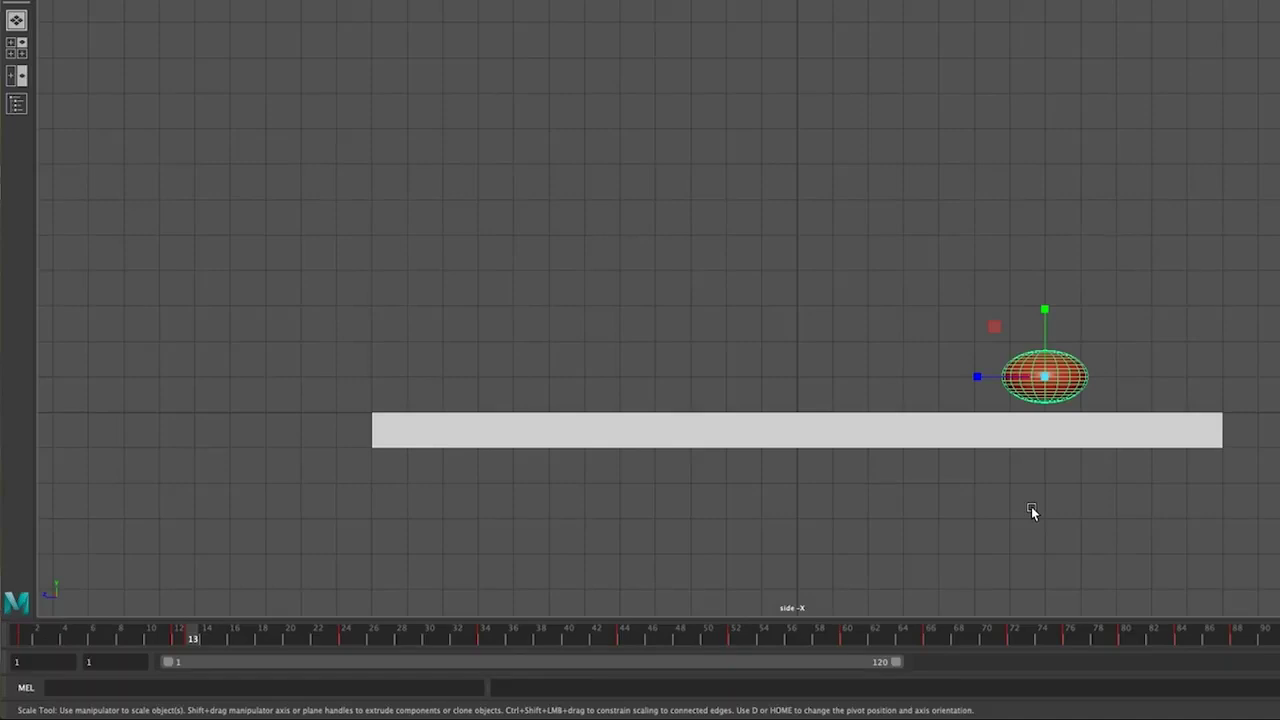
key(w)
drag(1044, 302, 1046, 314)
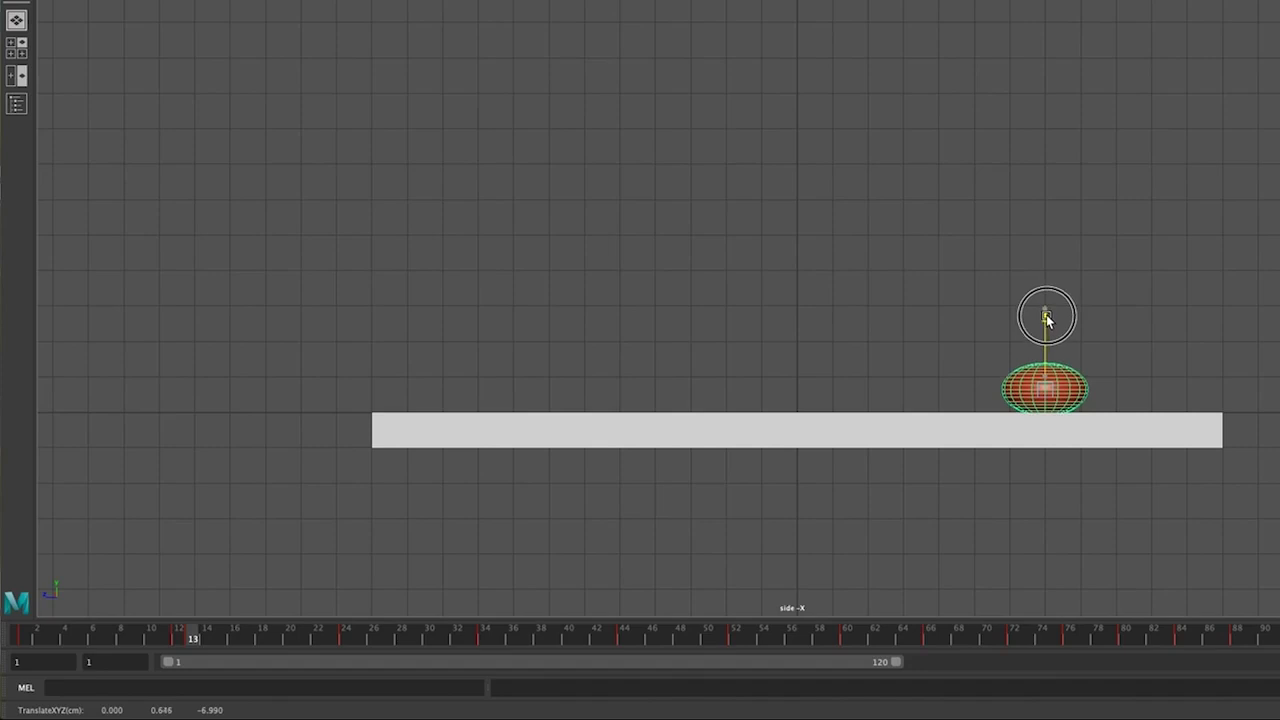
At frame 12, reset the ball's Scale X, Y and Z to 1 so it is round at first contact
mouse_move(157, 640)
mouse_down()
mouse_move(29, 645)
mouse_move(71, 634)
mouse_move(351, 643)
mouse_move(40, 634)
mouse_move(86, 631)
mouse_move(931, 671)
mouse_move(394, 629)
mouse_move(11, 634)
mouse_move(176, 636)
mouse_up()
key(w)
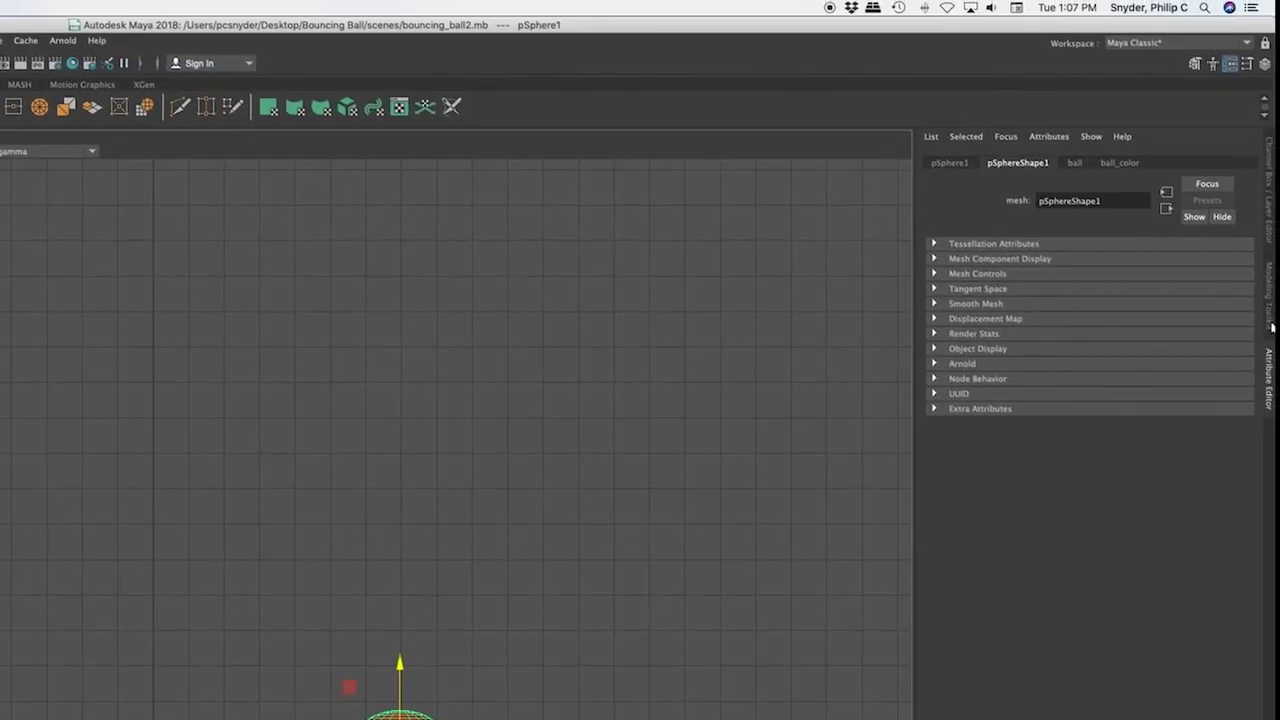
click(1270, 213)
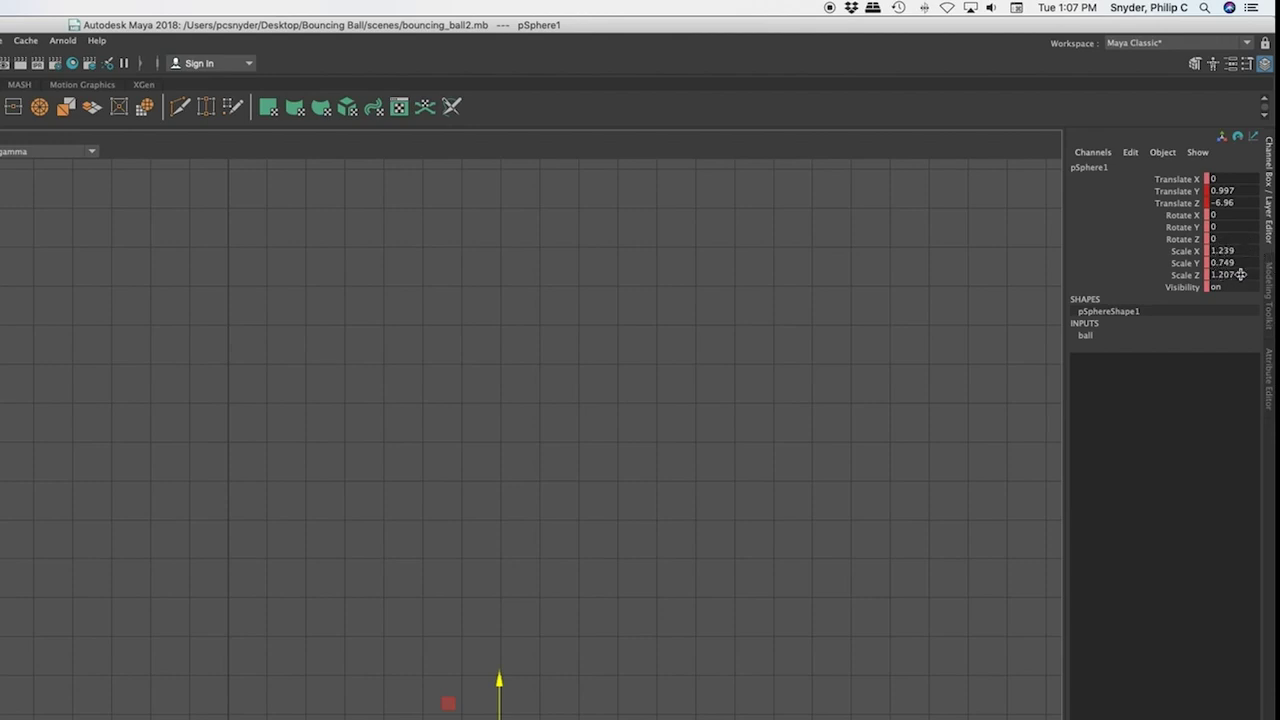
drag(1246, 251, 1242, 268)
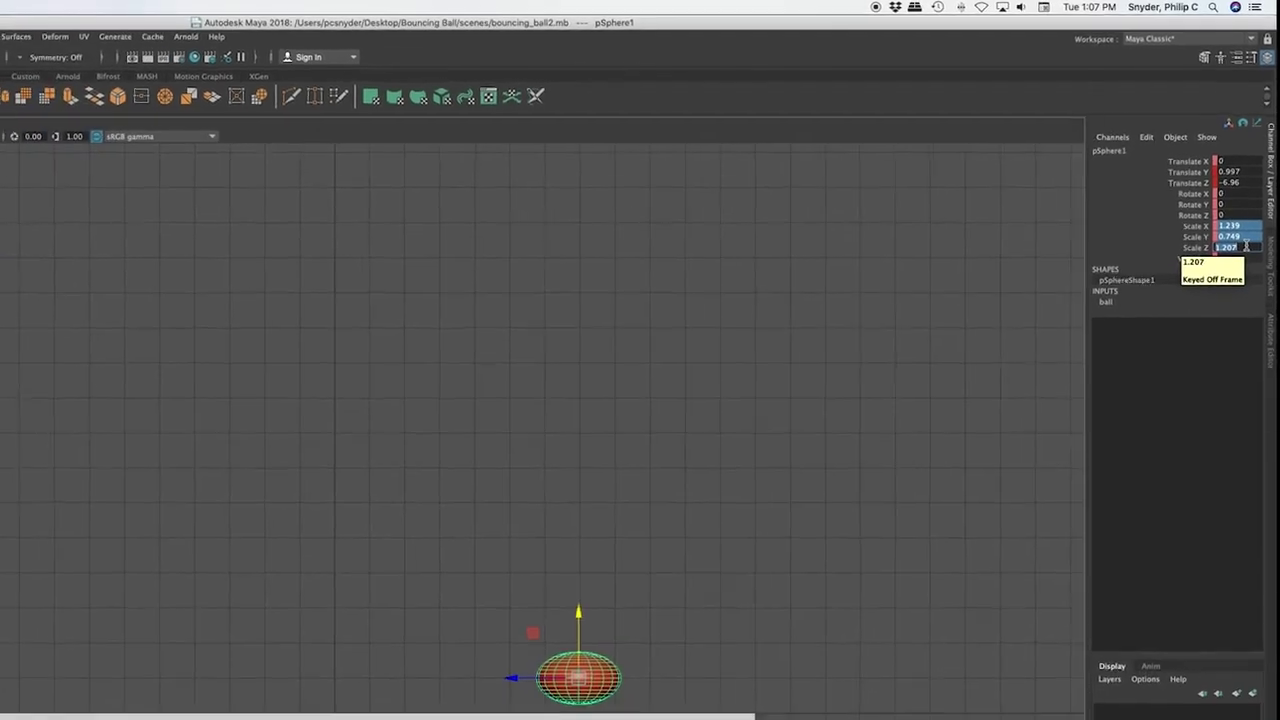
text(1)
key(Return)
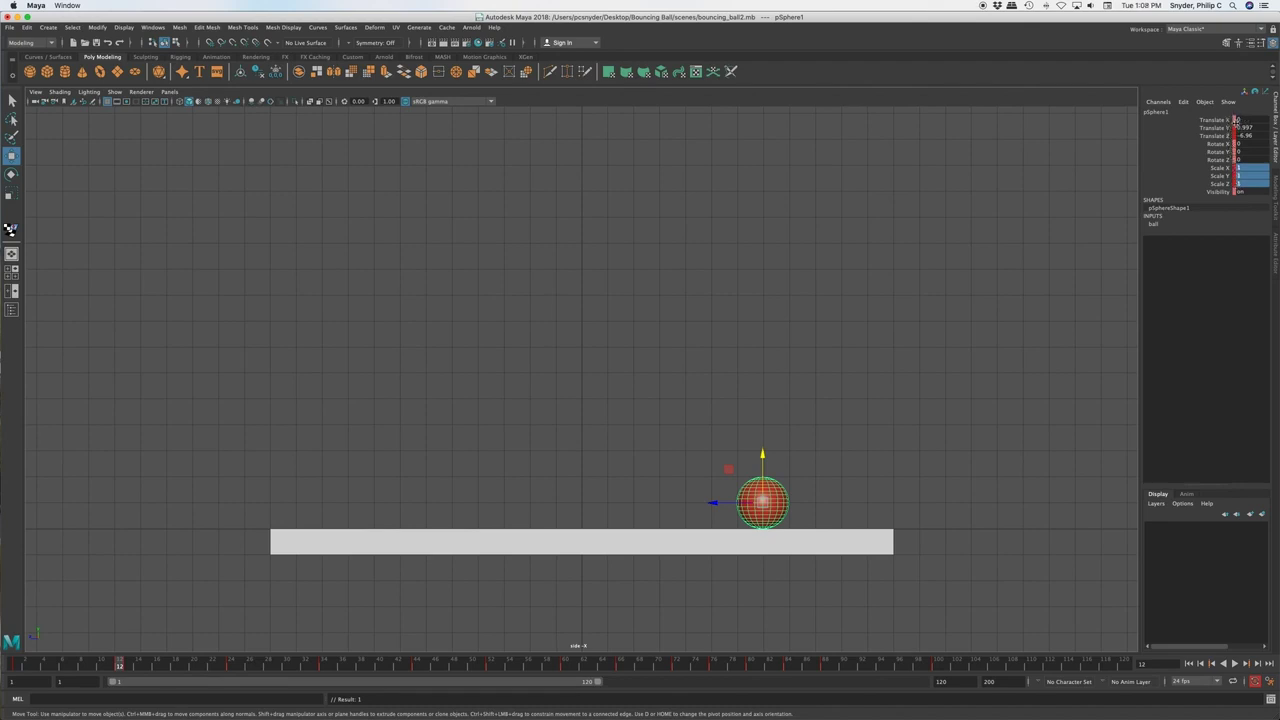
Scrub from the contact at frame 12 to frame 18 and stretch the ball vertically to about 1.439 on Scale Y
mouse_move(110, 667)
mouse_down()
mouse_move(20, 667)
mouse_move(128, 666)
mouse_up()
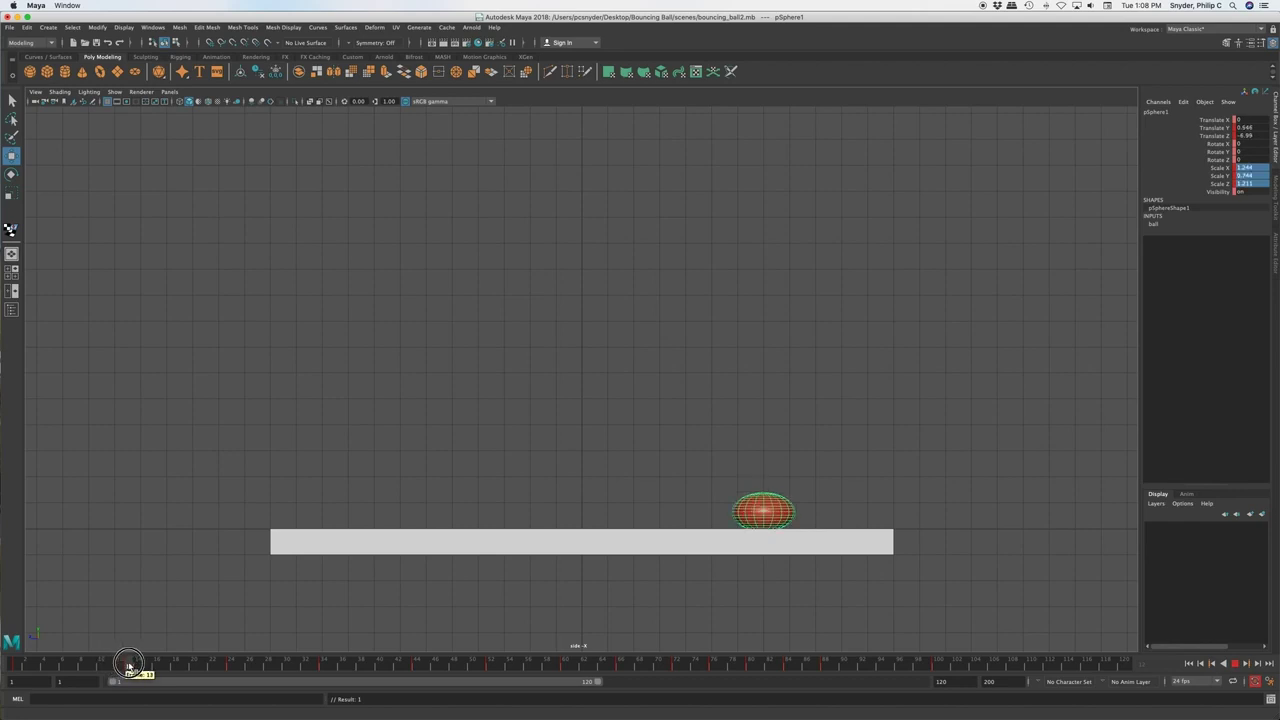
drag(128, 665, 139, 666)
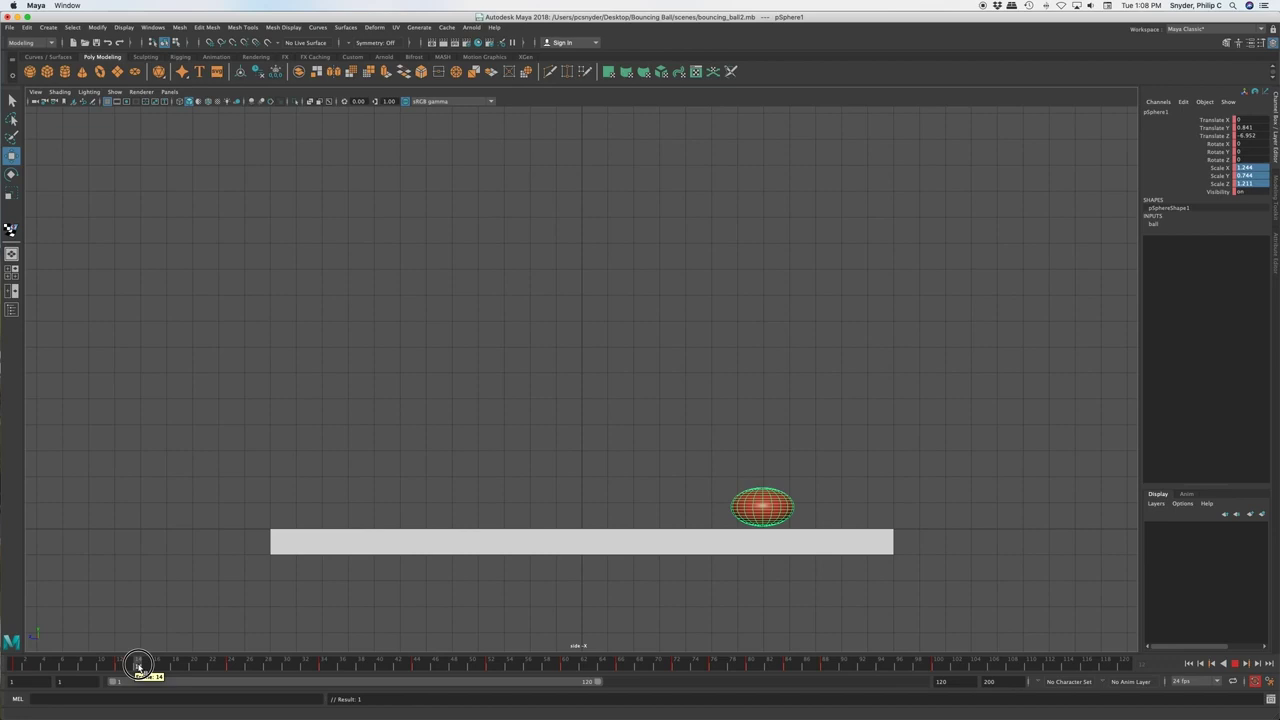
drag(139, 666, 177, 666)
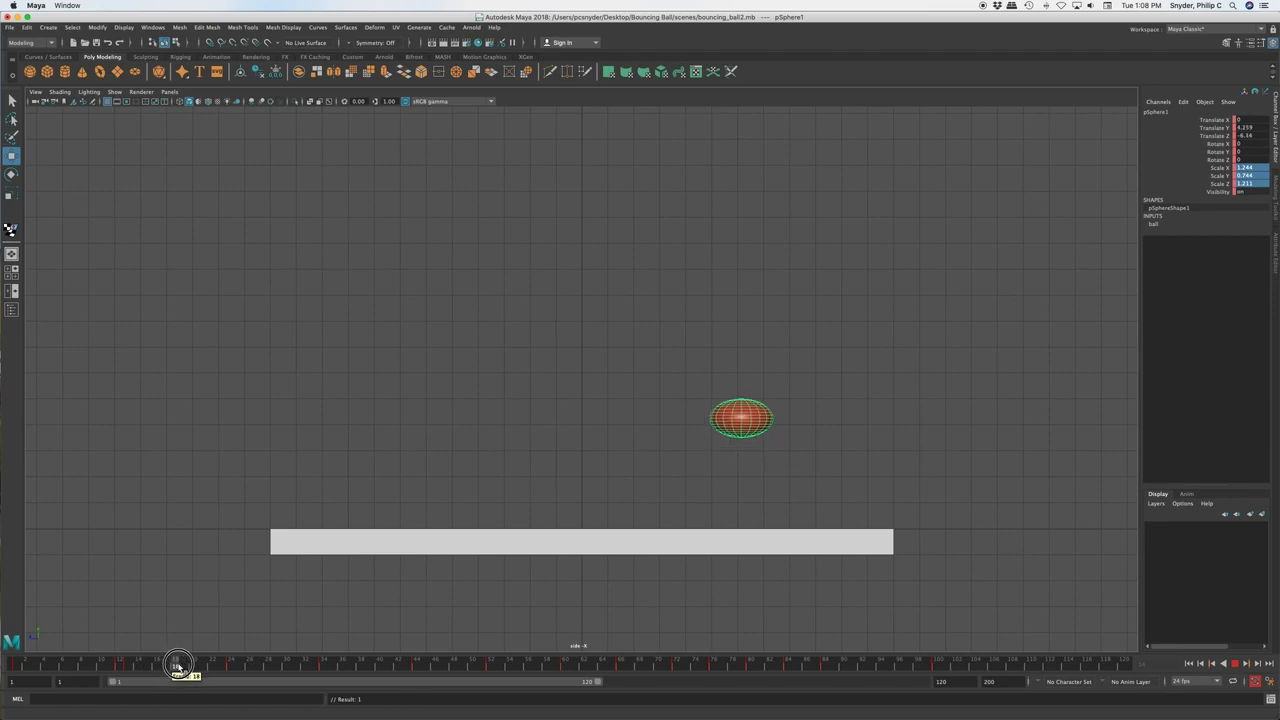
drag(177, 666, 177, 666)
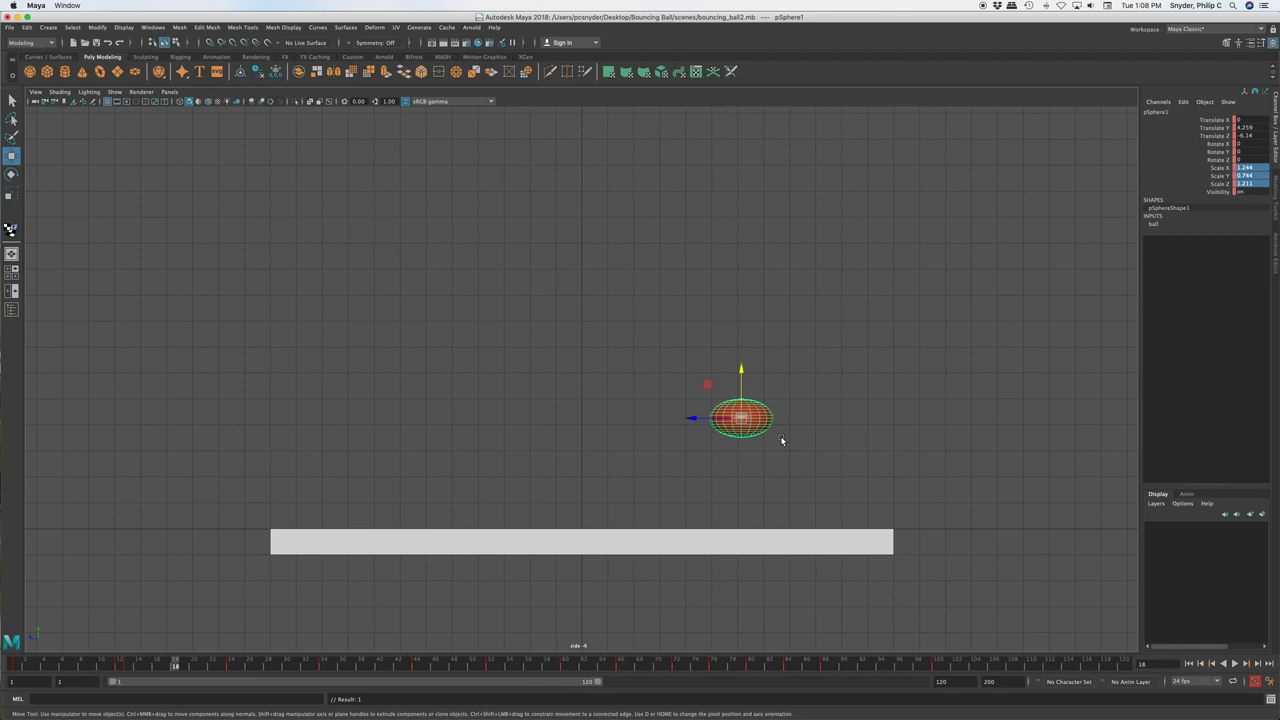
key(r)
drag(743, 374, 740, 334)
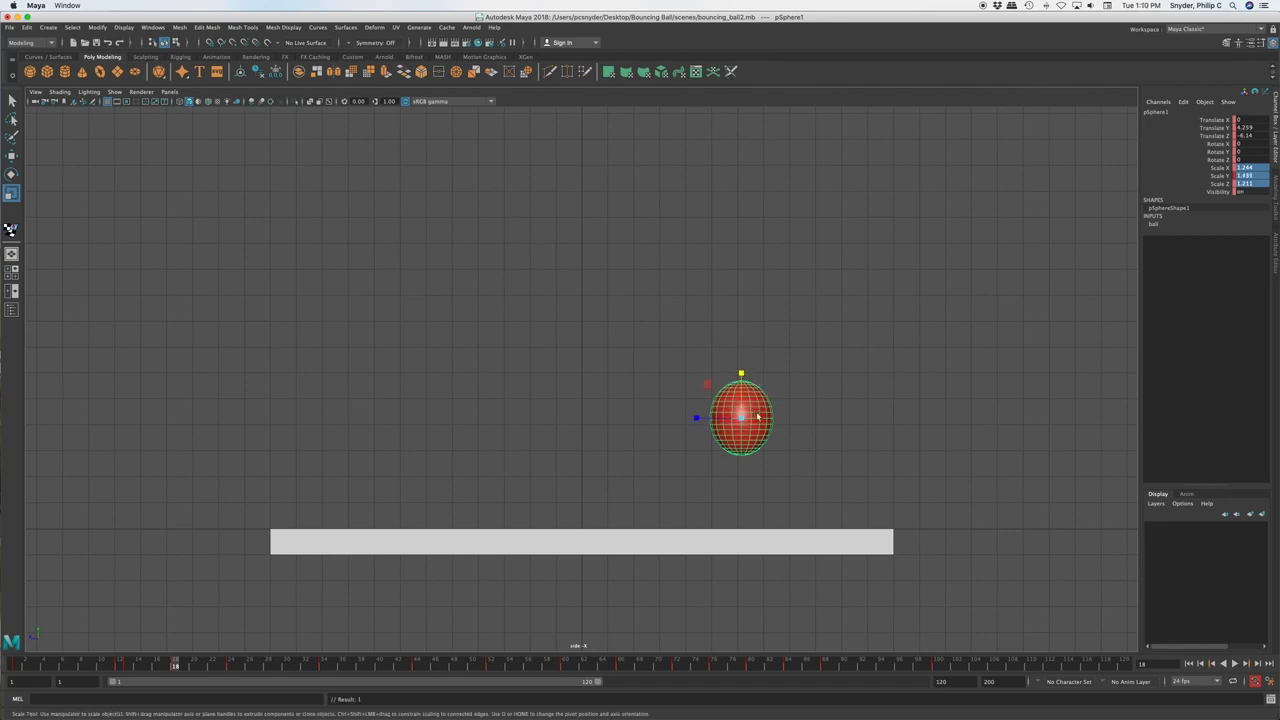
In the perspective view, narrow the stretched ball to about 1.066 on Scale X and 0.964 on Scale Z, and return to the side view
key(space)
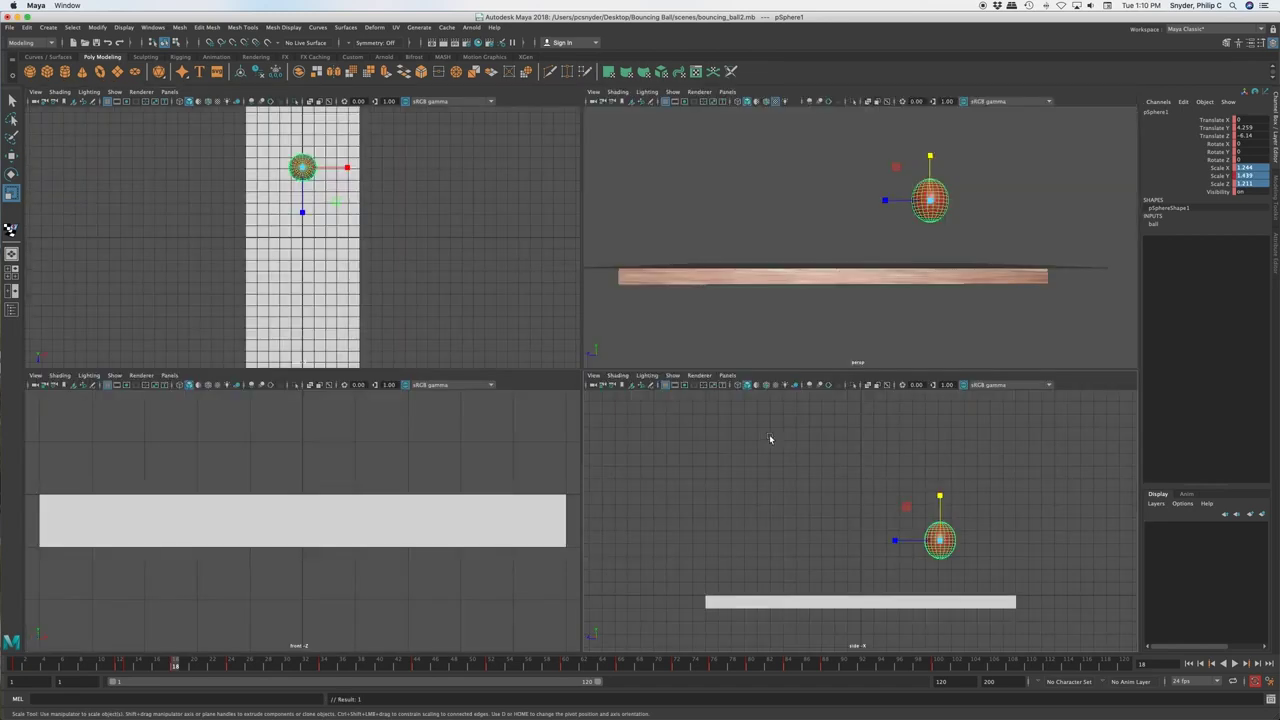
key(space)
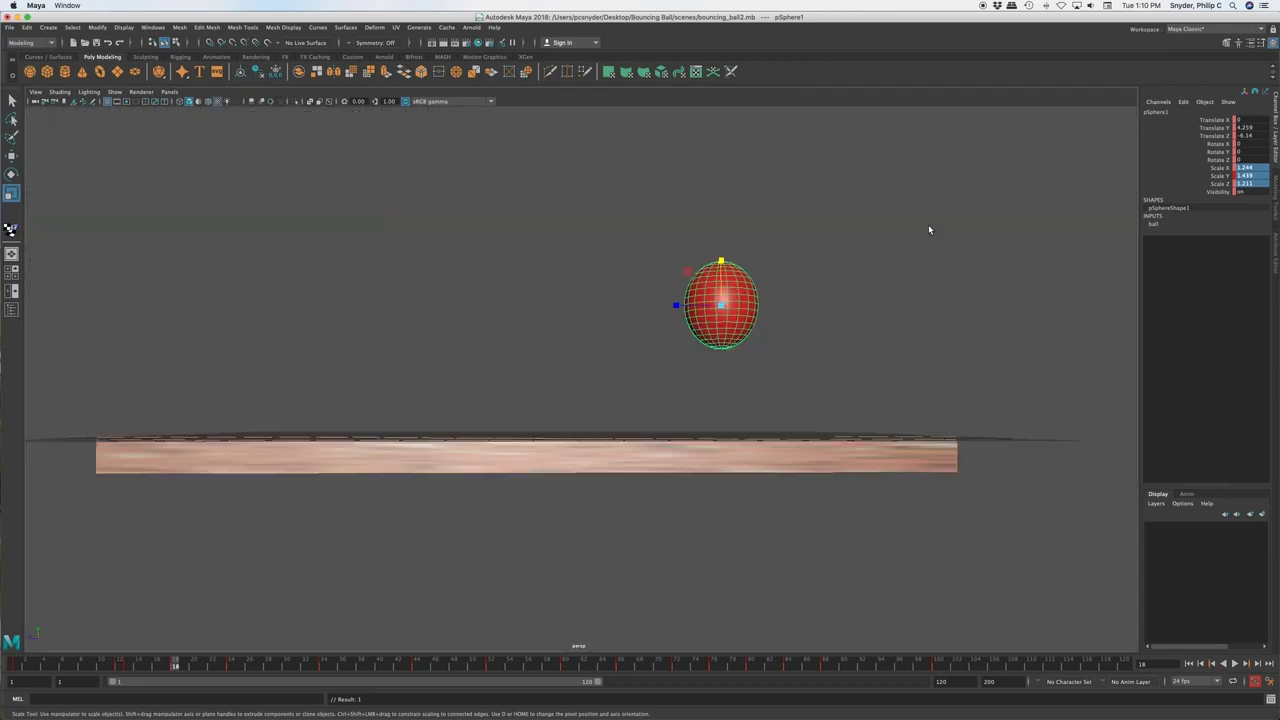
alt+drag(740, 409, 769, 435)
drag(672, 300, 736, 307)
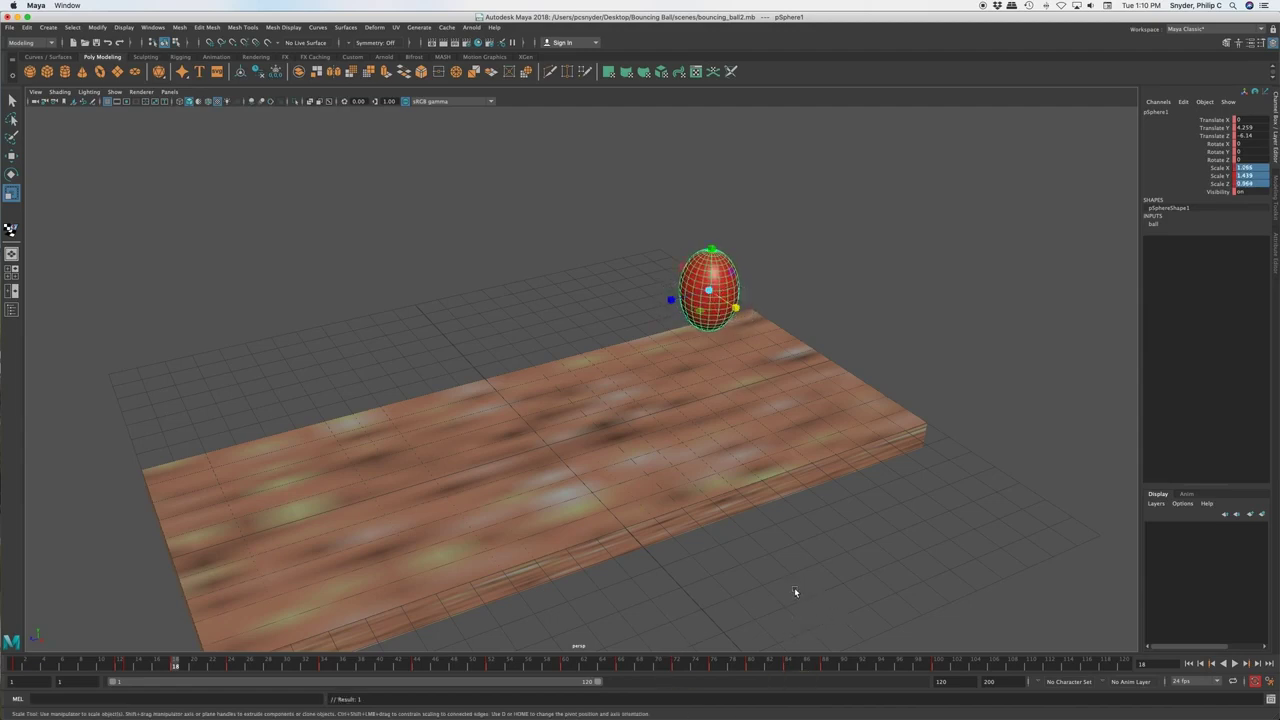
key(space)
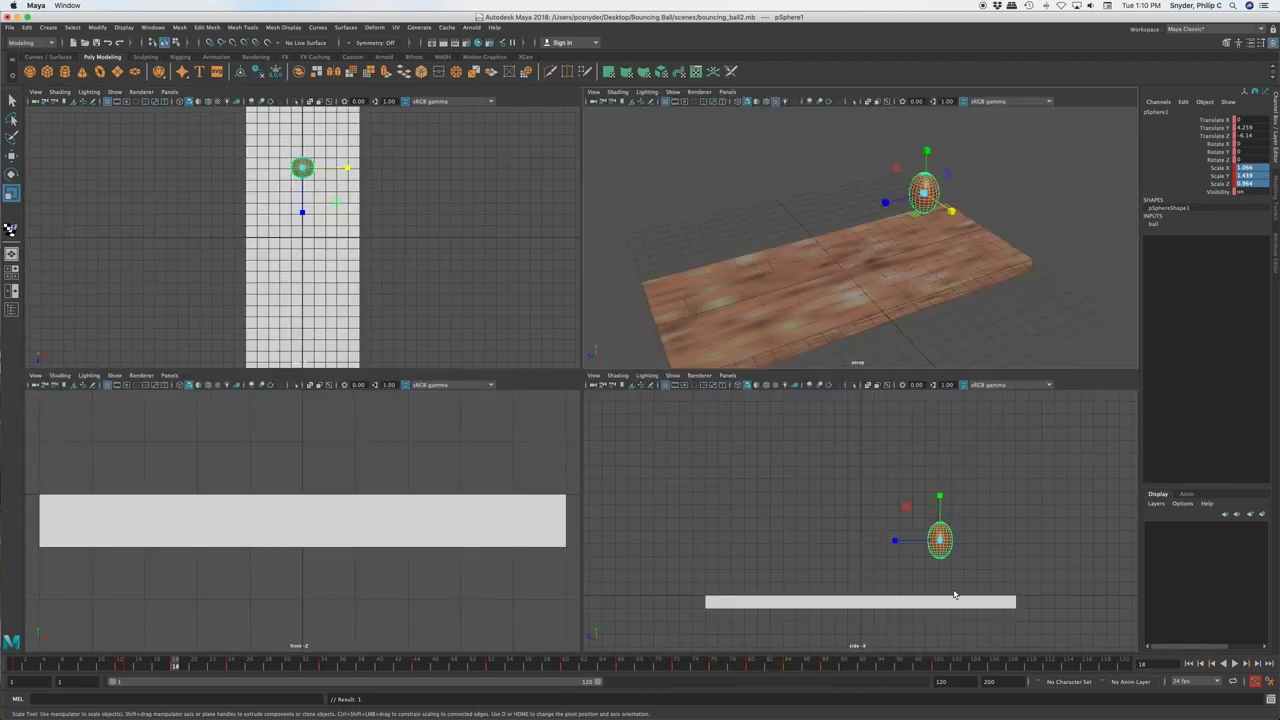
key(space)
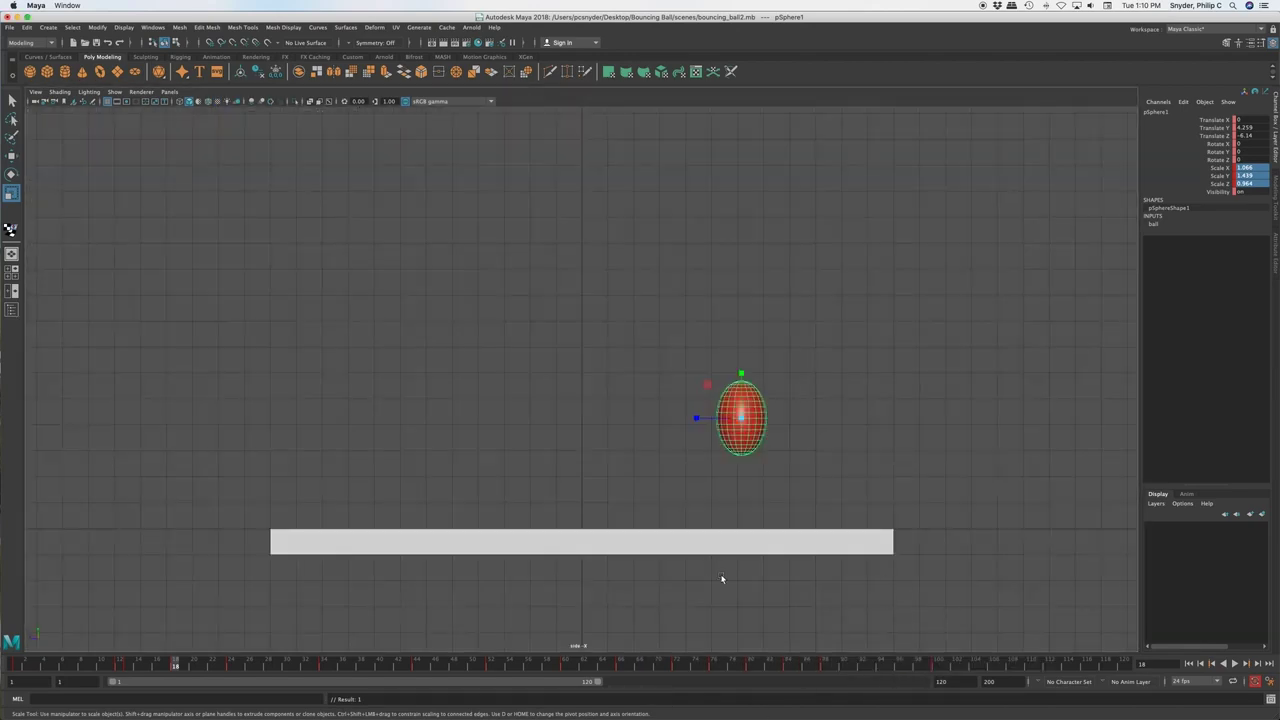
Scrub from frame 1 to the bounce peak at frame 24 and set the ball's Scale X, Y and Z to 1
click(10, 663)
drag(10, 663, 231, 668)
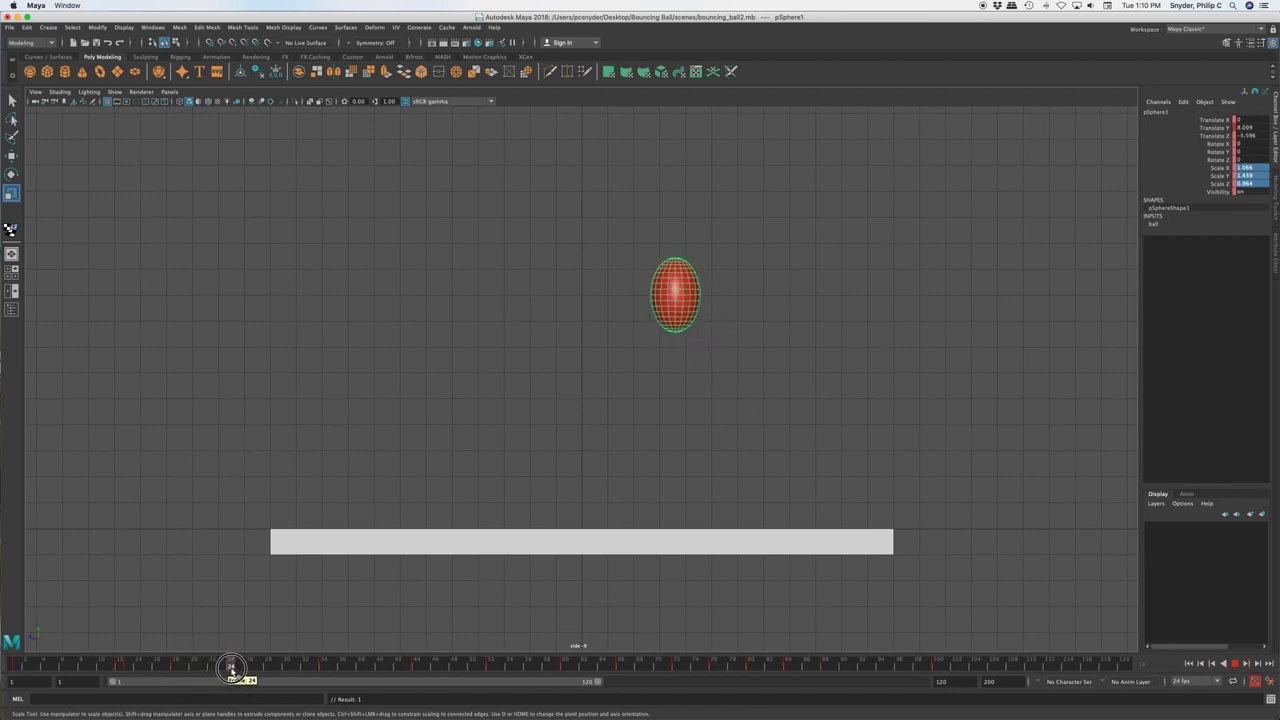
mouse_move(231, 668)
mouse_down()
mouse_move(10, 665)
mouse_move(265, 681)
mouse_move(229, 680)
mouse_up()
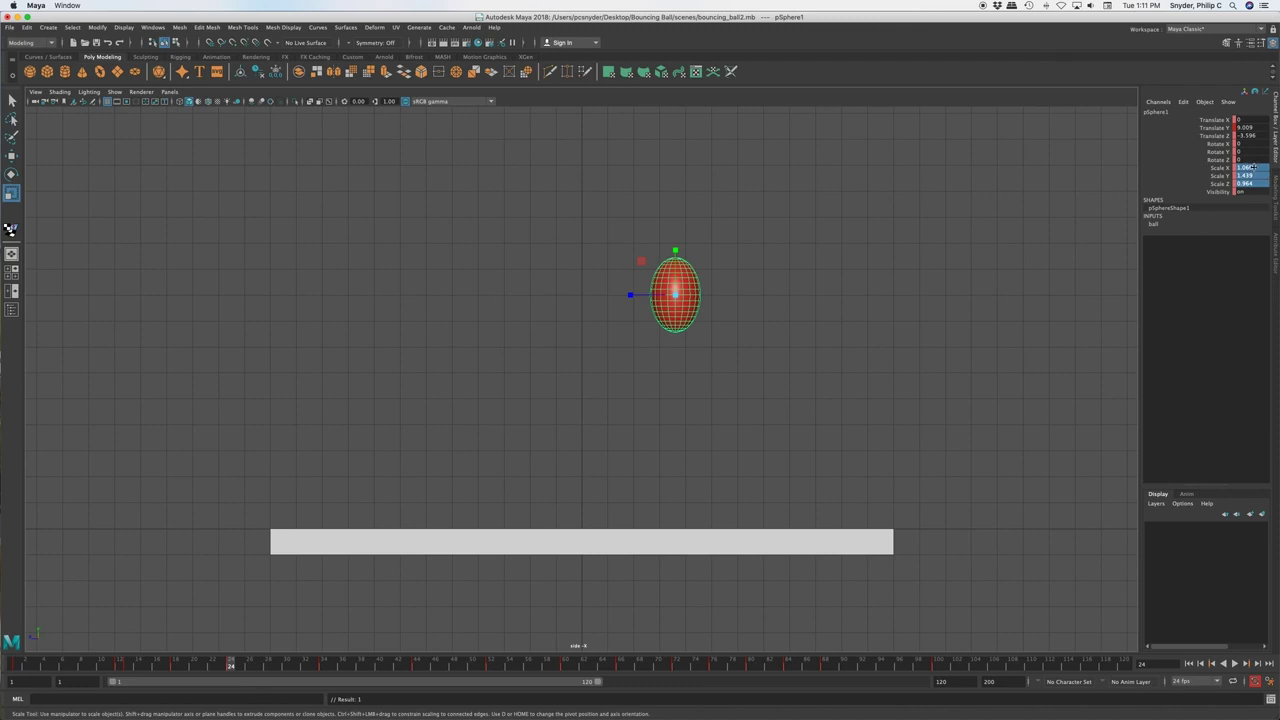
drag(1253, 168, 1250, 182)
text(1)
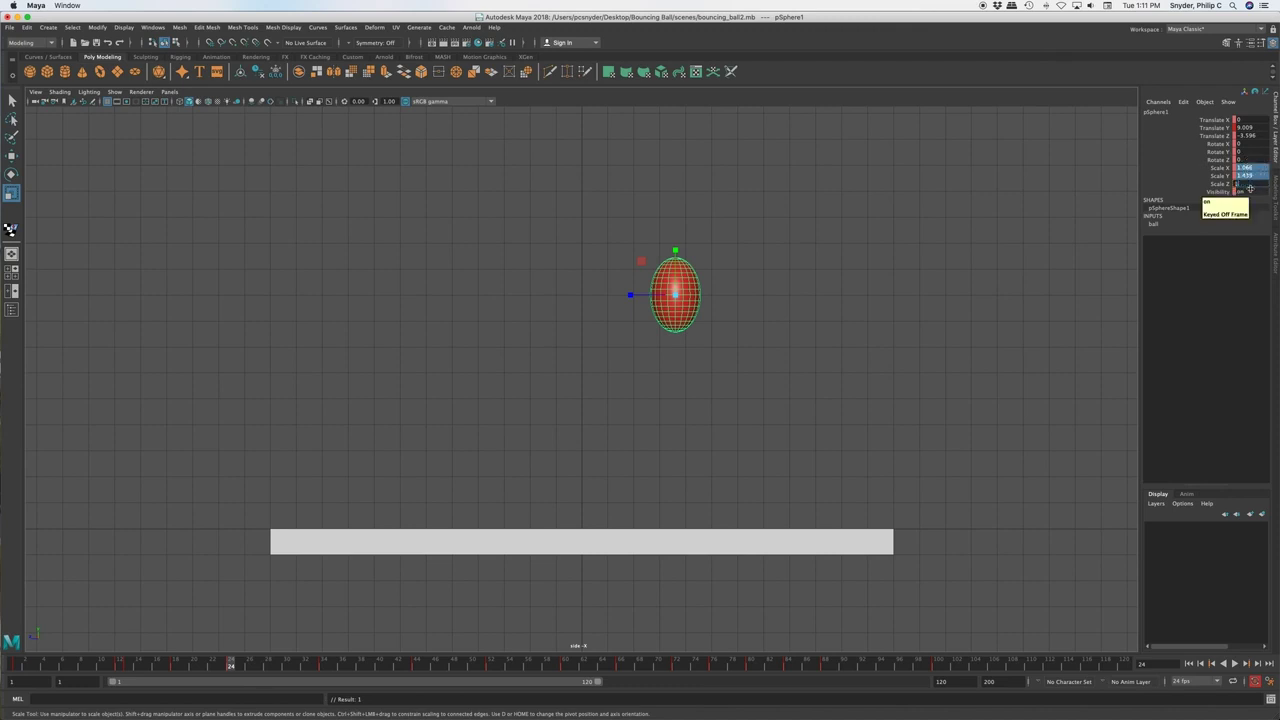
key(Return)
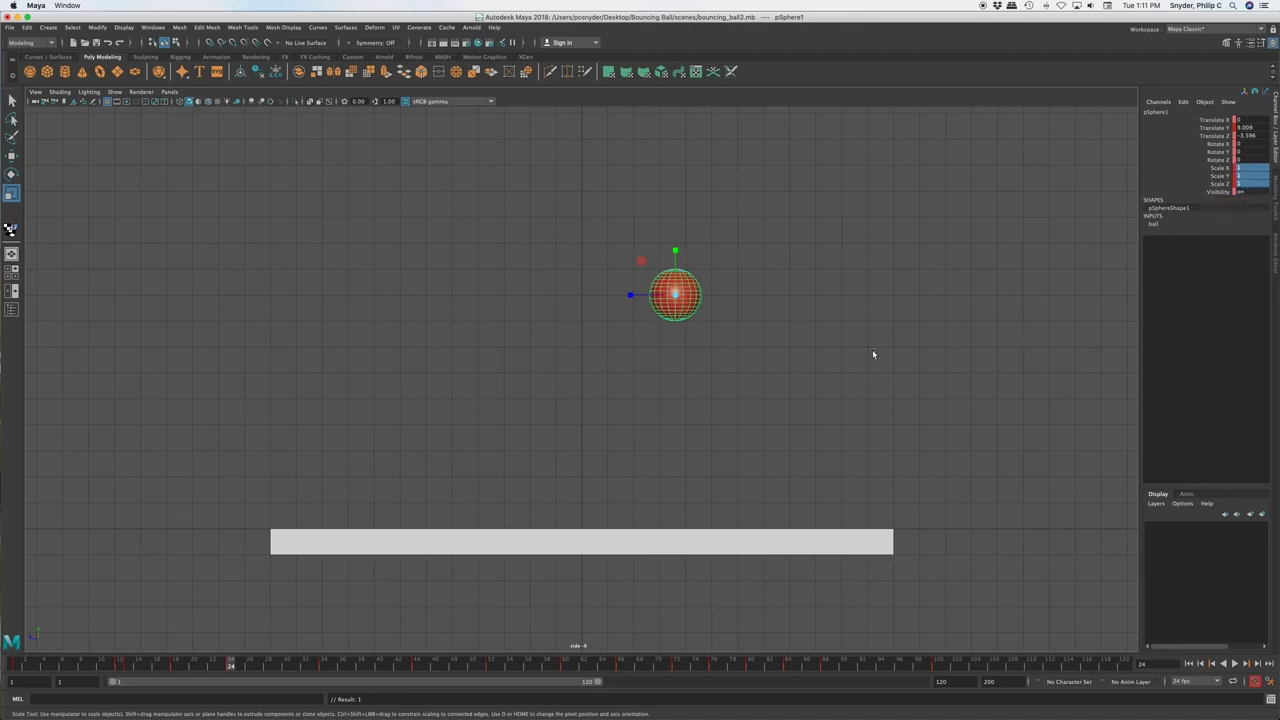
At frame 34, slide the second contact back to the table's middle, about 0.007 on Translate Z, and key it
drag(104, 663, 322, 691)
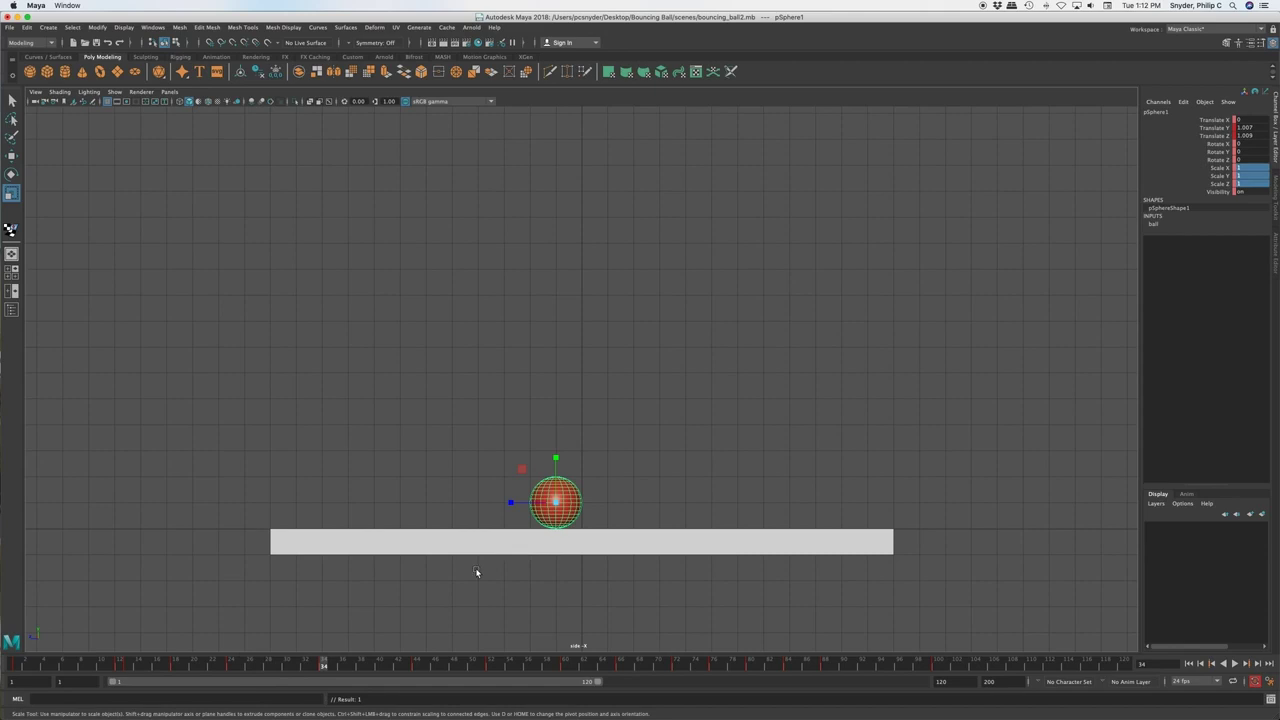
key(w)
drag(507, 505, 531, 500)
key(s)
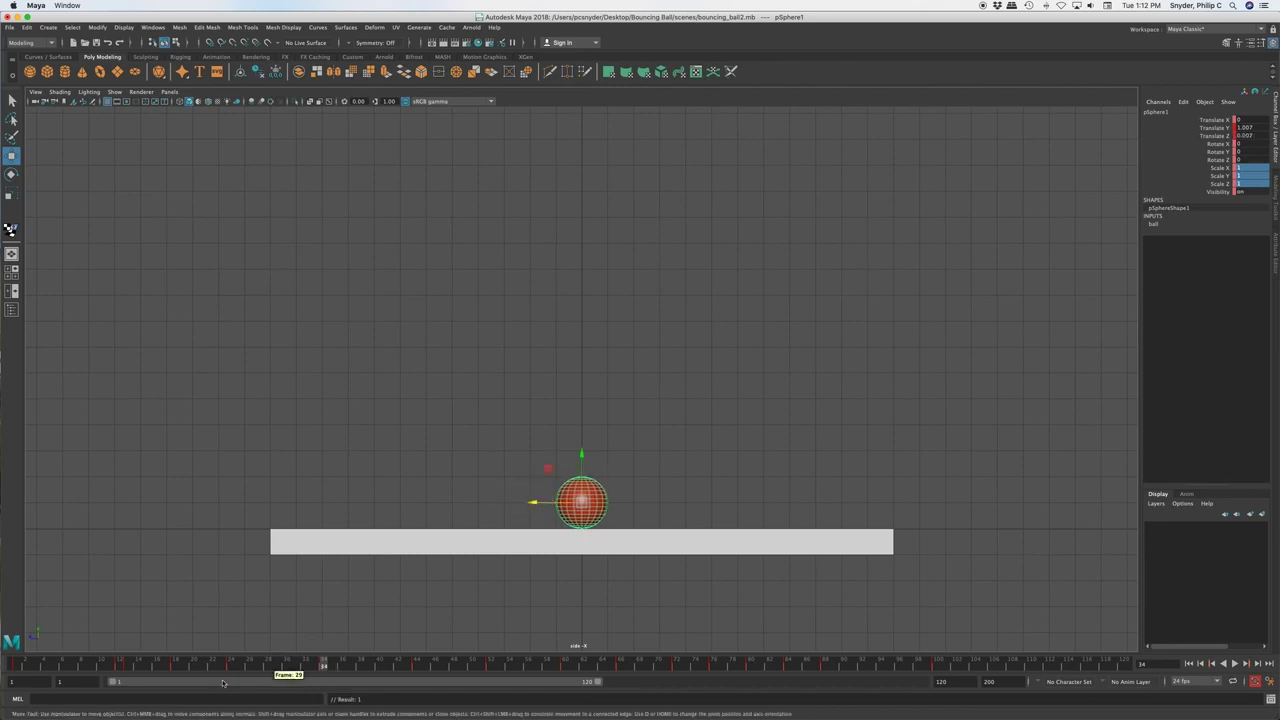
At frame 33, move the ball to about 0.014 on Translate Z and lower it onto the table, about 0.981 on Translate Y
drag(250, 666, 323, 664)
click(317, 665)
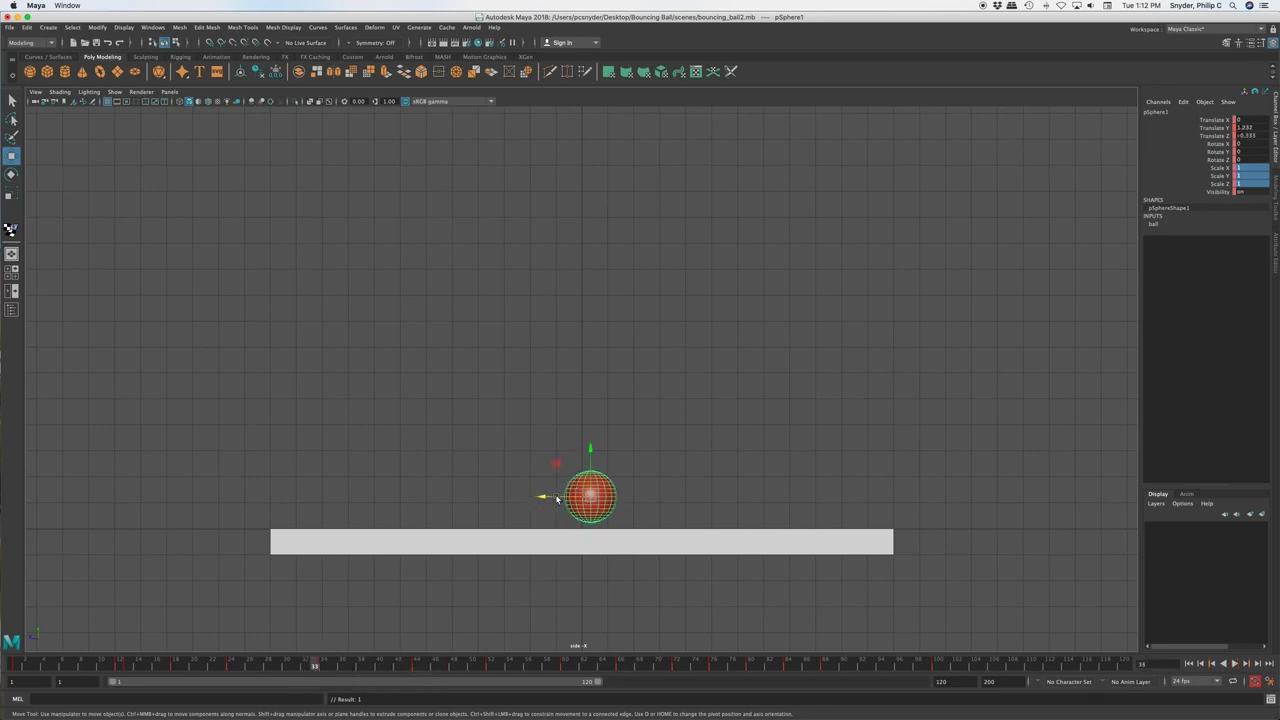
drag(549, 498, 546, 499)
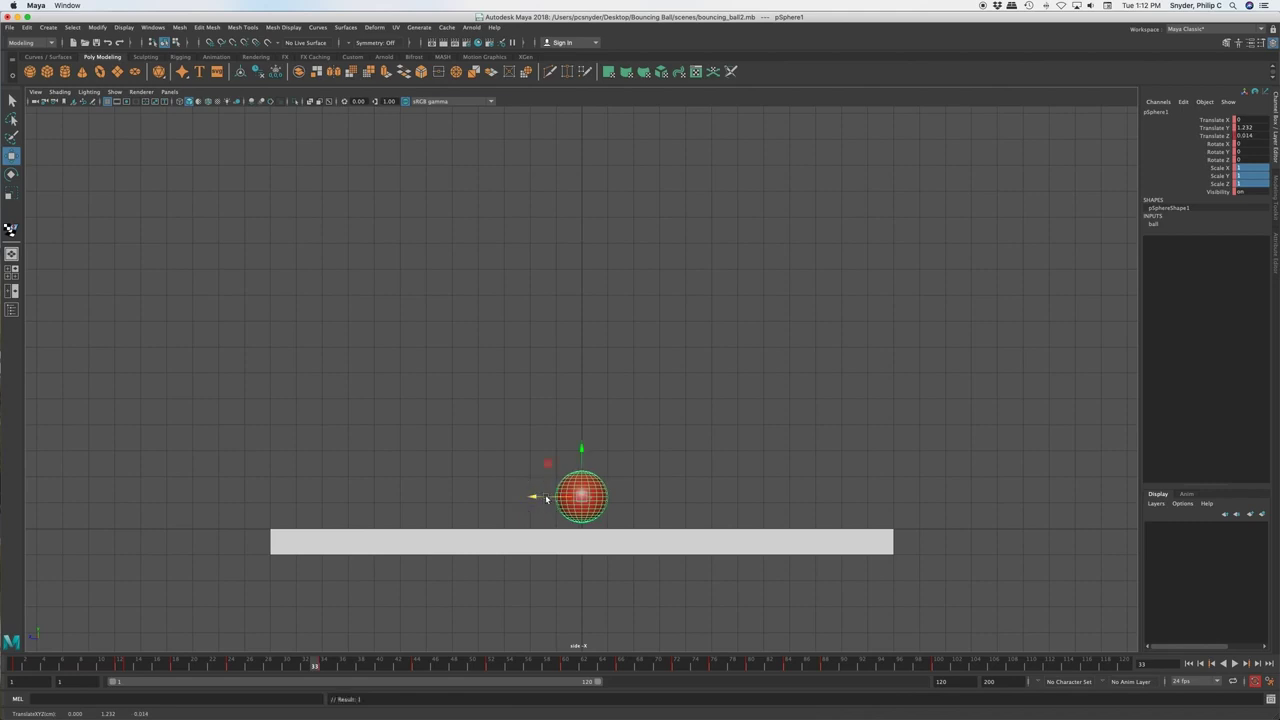
drag(581, 449, 583, 456)
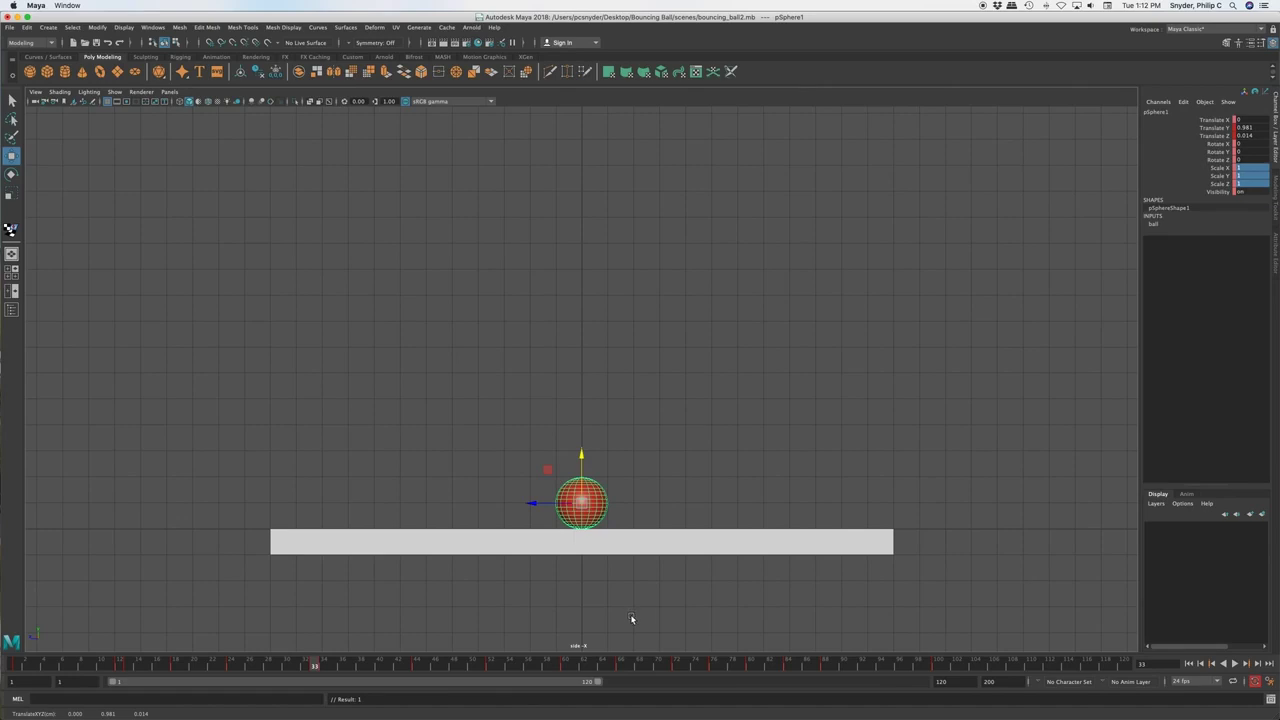
At frame 34, squash the ball to about 0.741 on Scale Y
click(321, 664)
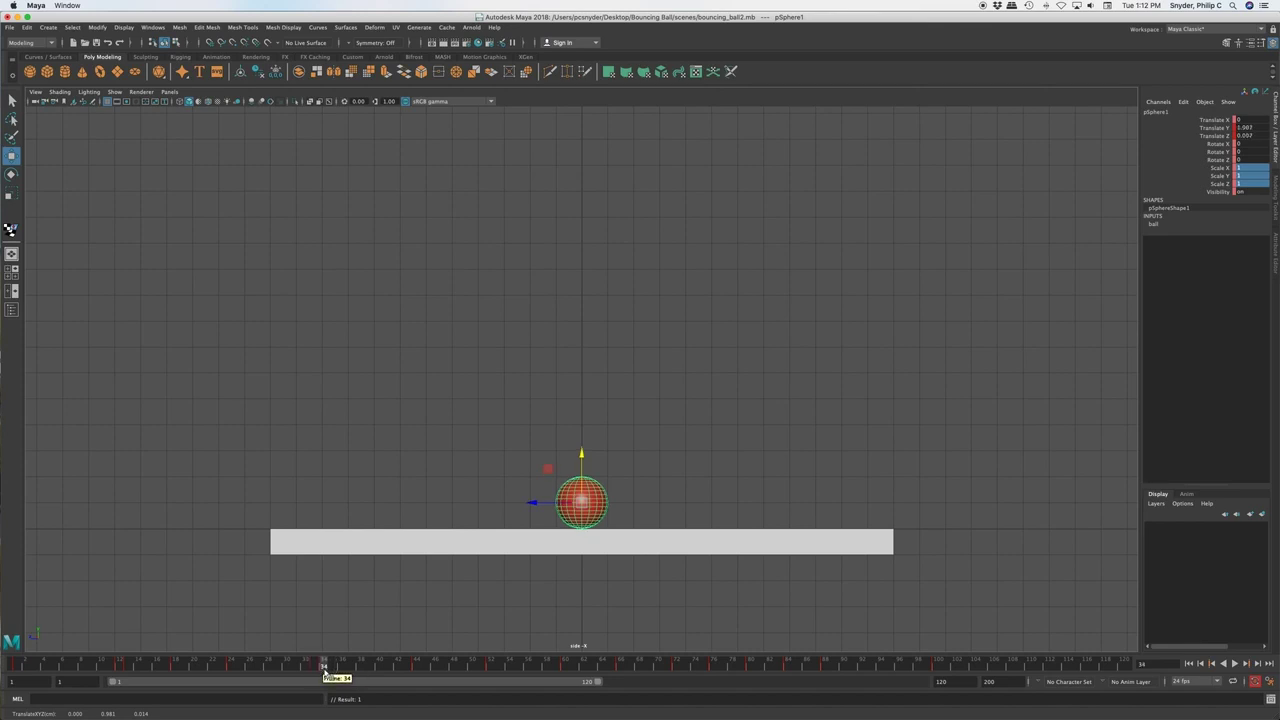
key(r)
drag(583, 459, 583, 470)
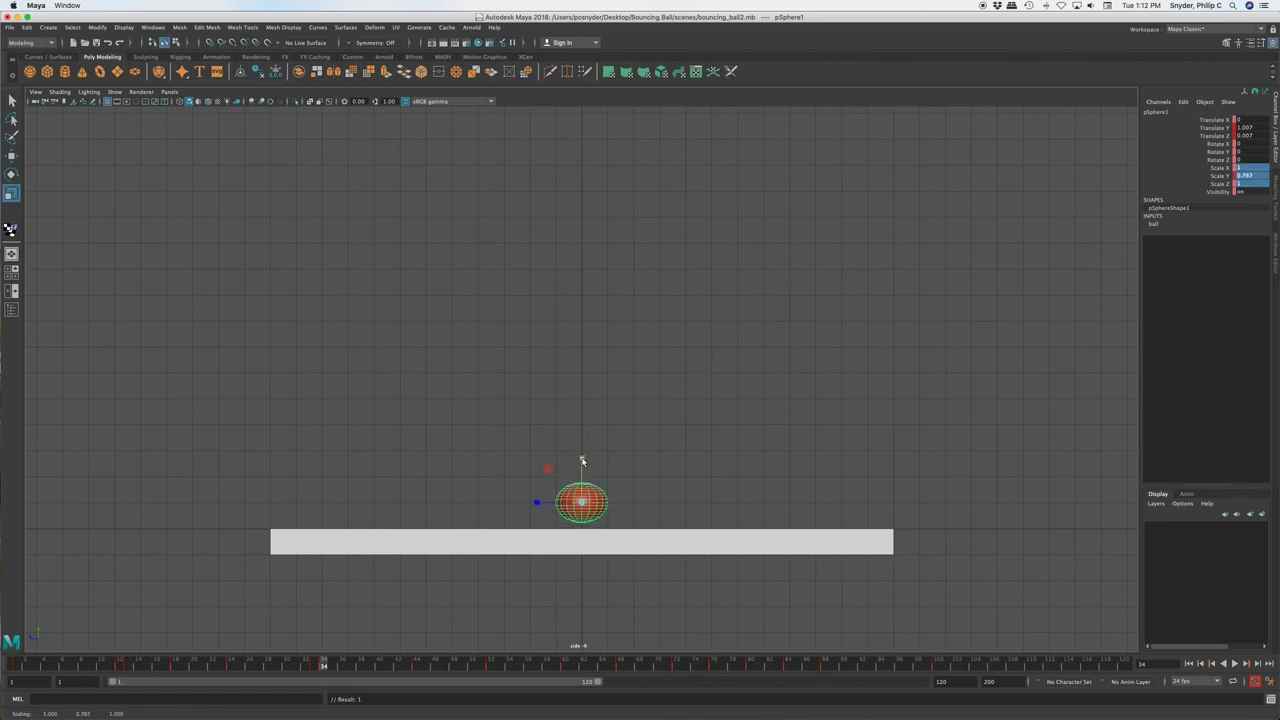
drag(582, 461, 582, 462)
In the perspective view, widen the ball to about 1.216 on Scale X and 1.119 on Scale Z, and lower it to about 0.661 on Translate Y
key(space)
key(space)
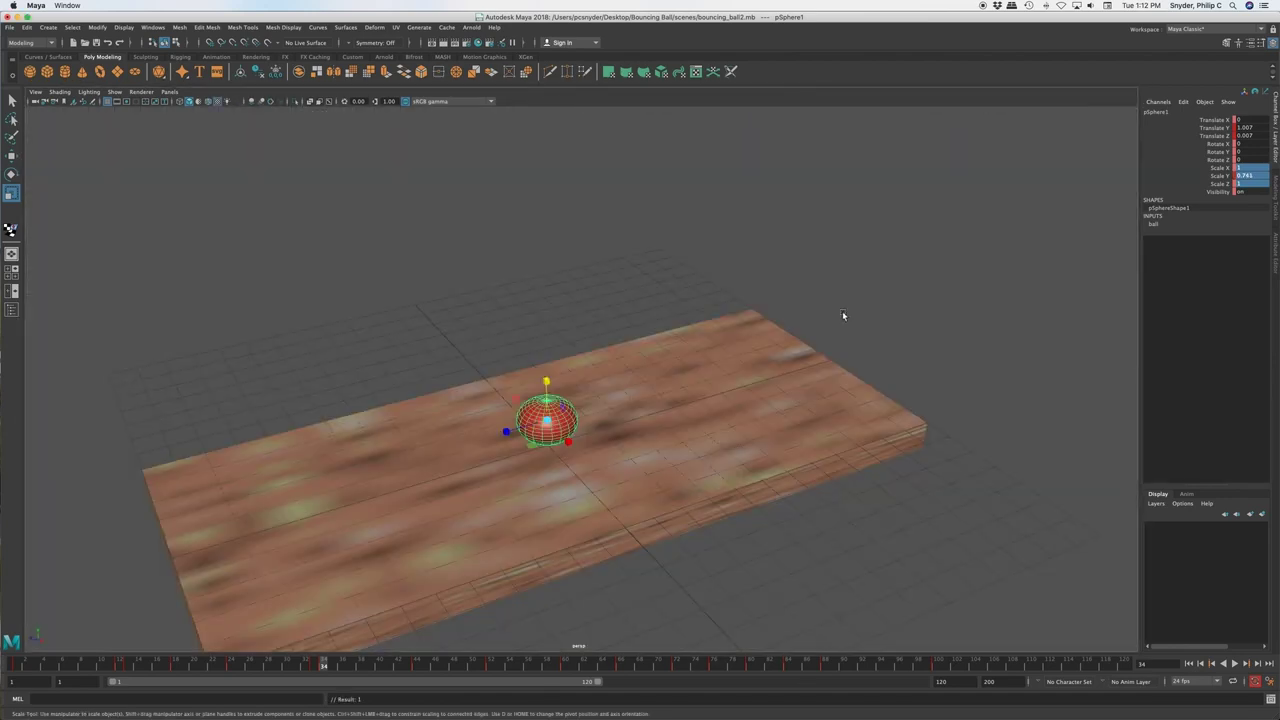
drag(570, 443, 500, 434)
key(space)
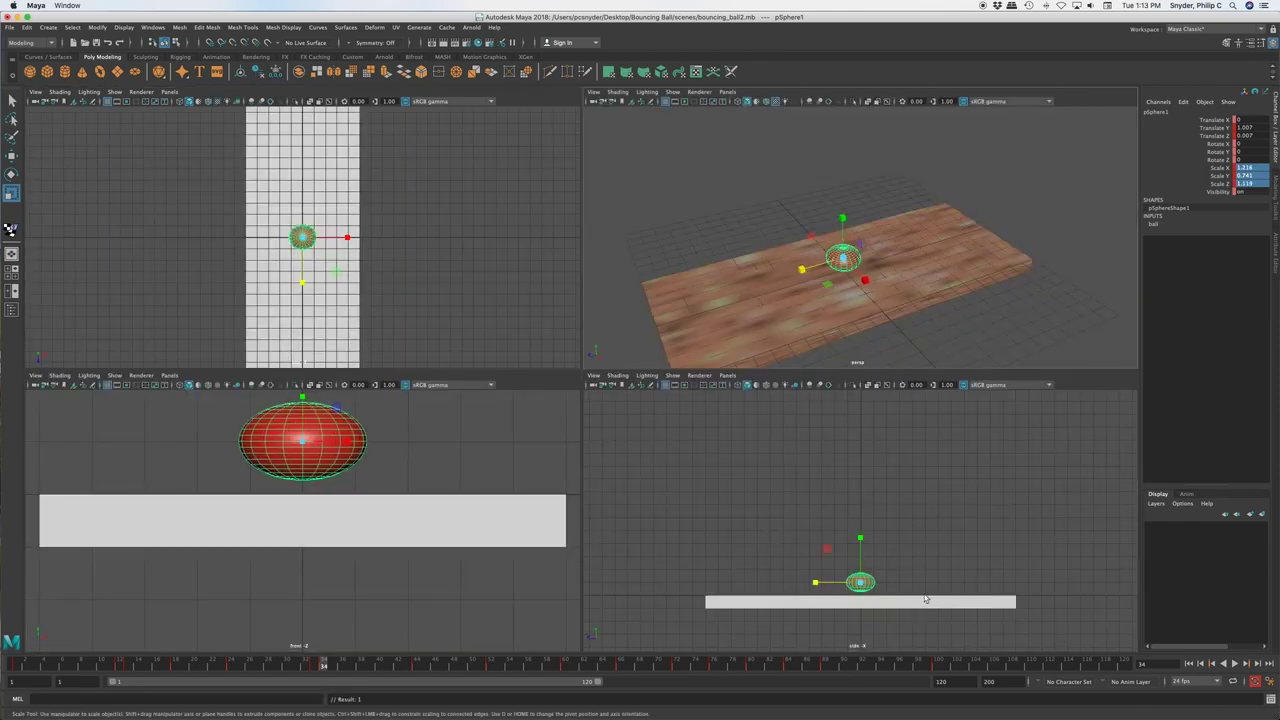
key(space)
key(w)
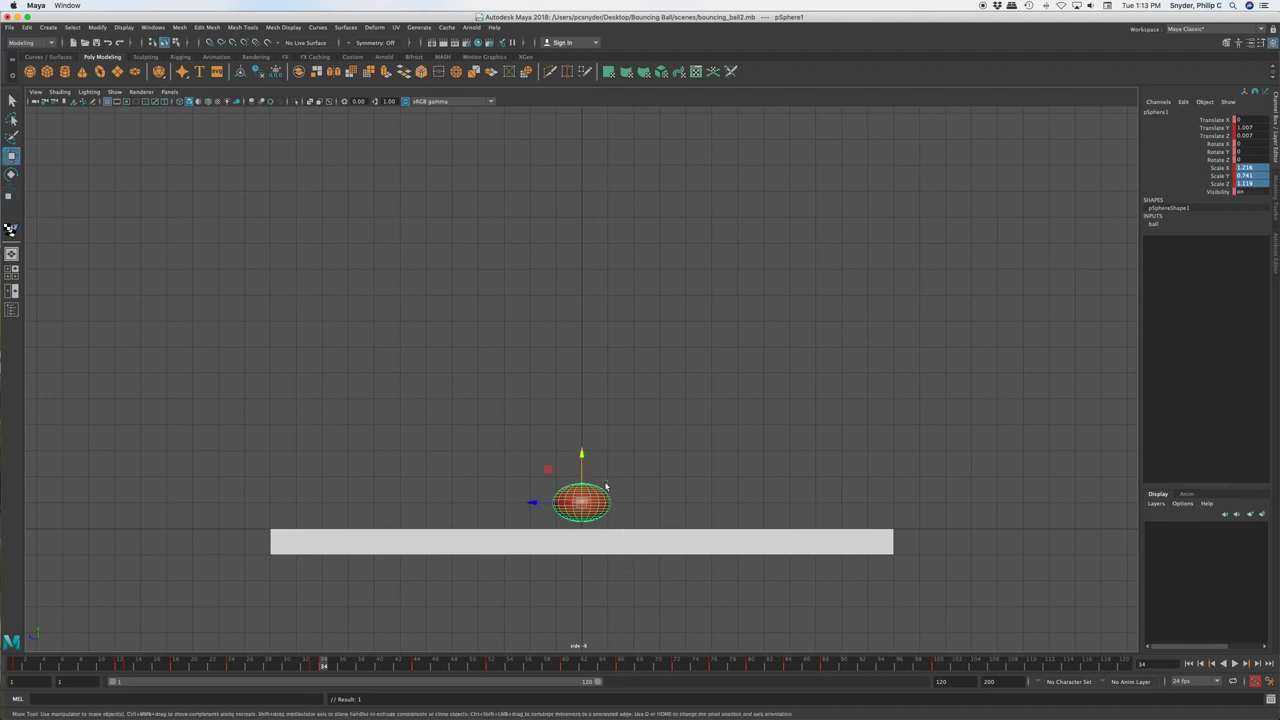
drag(582, 453, 582, 464)
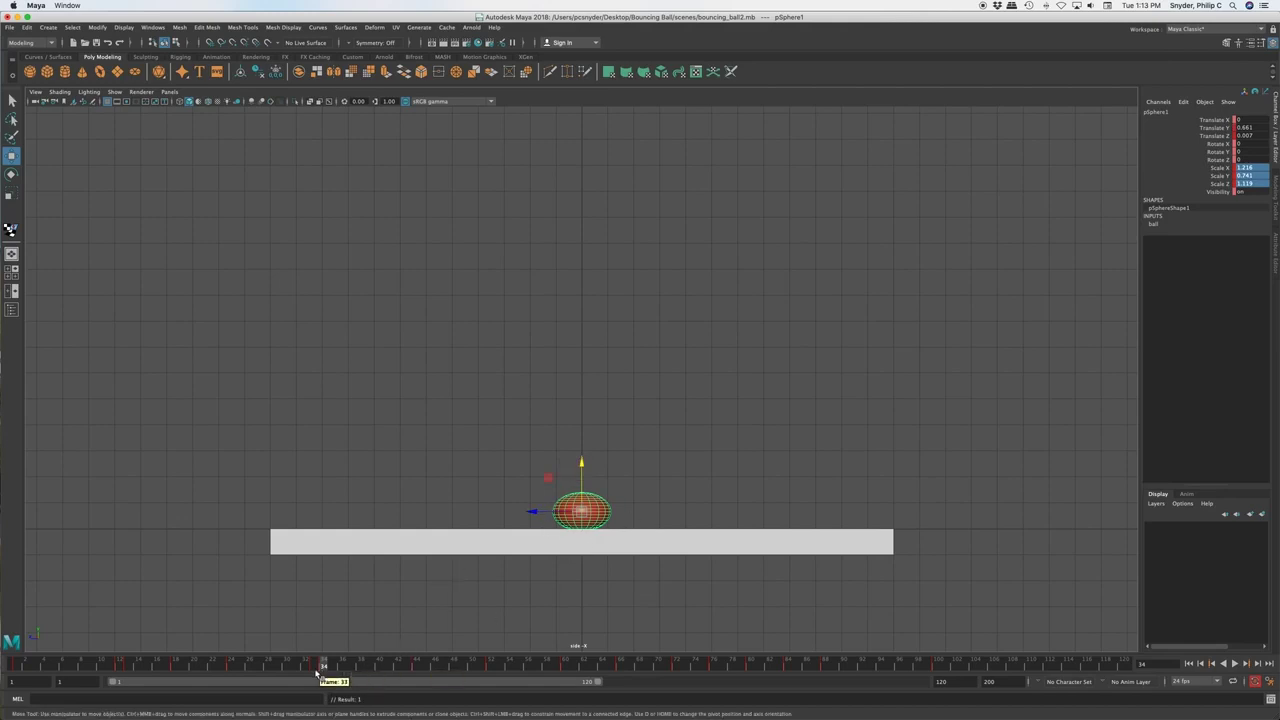
At frame 33, set the ball's Scale X, Y and Z to 1, and scrub forward to frame 38
mouse_move(303, 668)
mouse_down()
mouse_move(23, 664)
mouse_move(271, 672)
mouse_move(323, 690)
mouse_move(397, 666)
mouse_move(11, 665)
mouse_move(640, 672)
mouse_move(354, 657)
mouse_move(629, 666)
mouse_move(18, 662)
mouse_move(614, 672)
mouse_move(40, 666)
mouse_move(340, 666)
mouse_move(314, 667)
mouse_up()
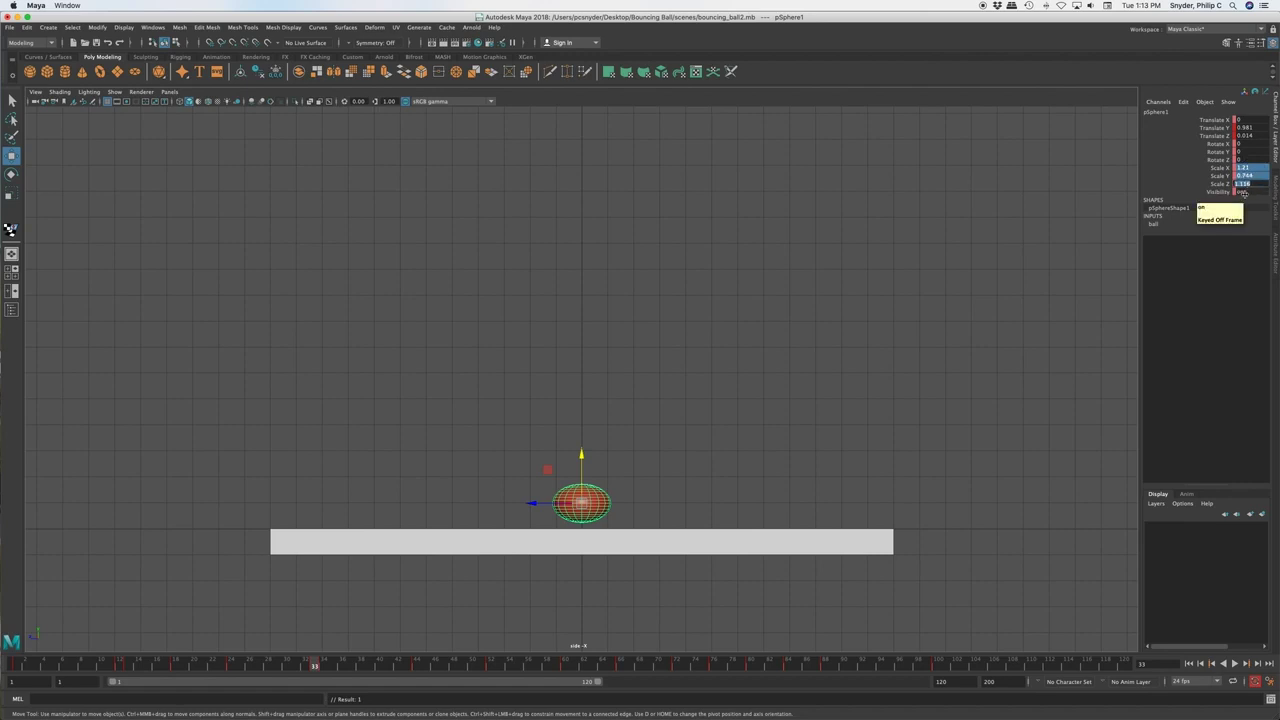
key(Return)
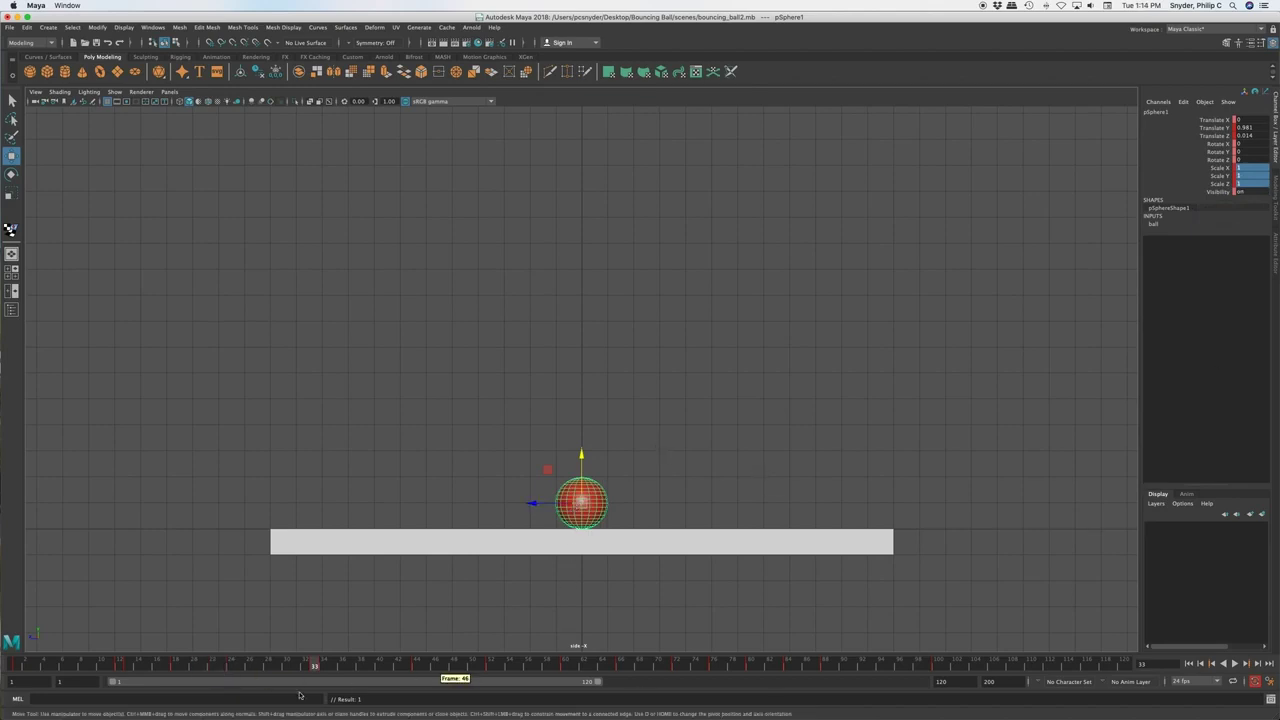
drag(292, 670, 366, 670)
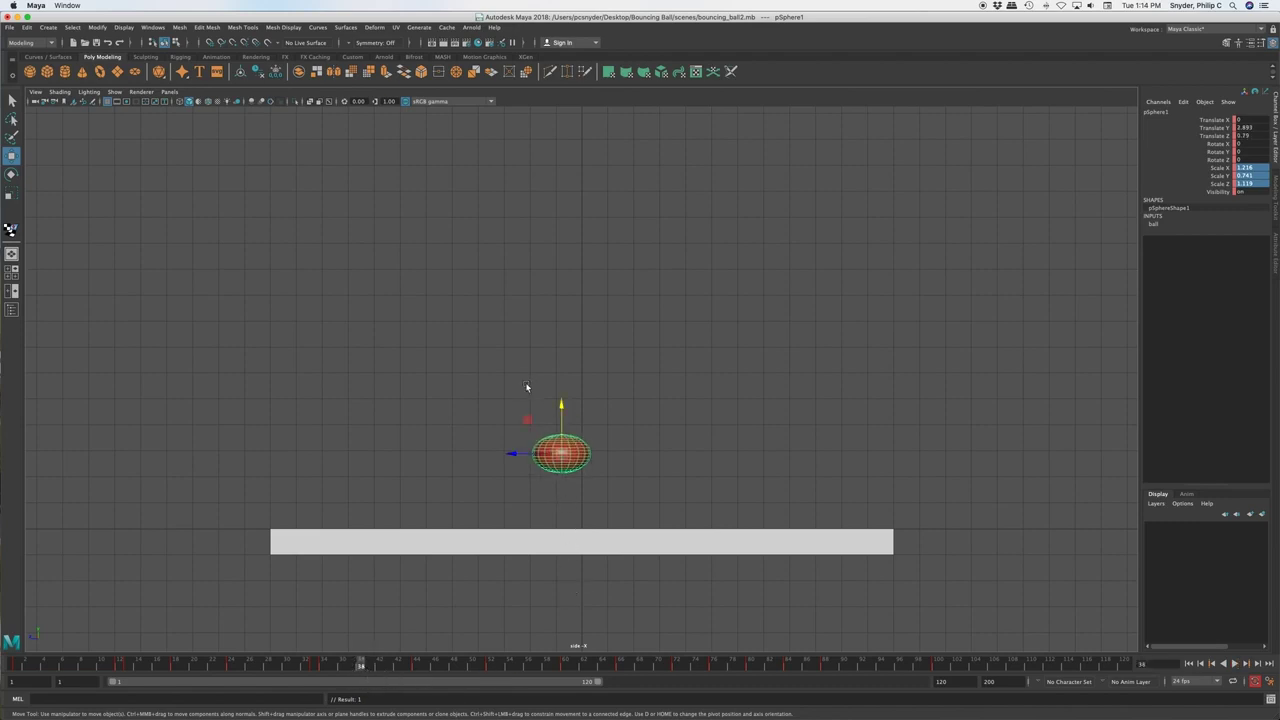
At frame 38, stretch the rising ball to about 1.342 on Scale Y, narrowing it to about 0.995 on Scale X and 0.9 on Scale Z
key(r)
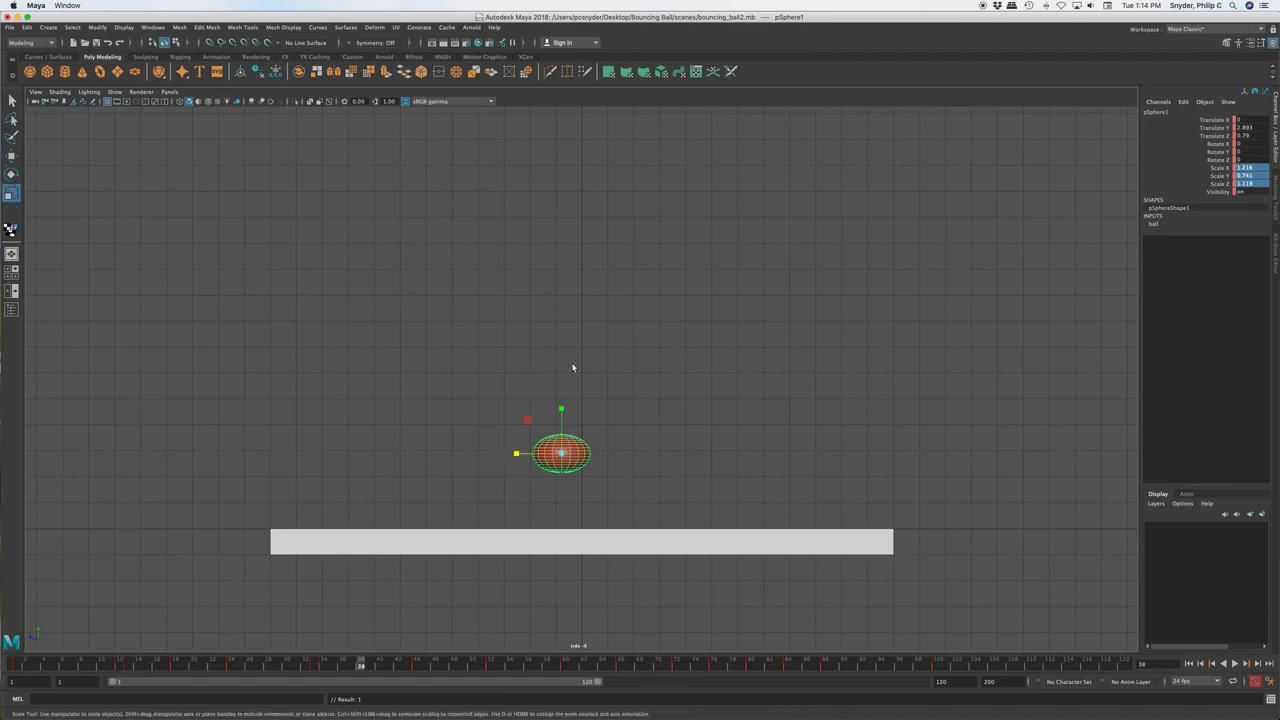
drag(562, 411, 560, 373)
key(s)
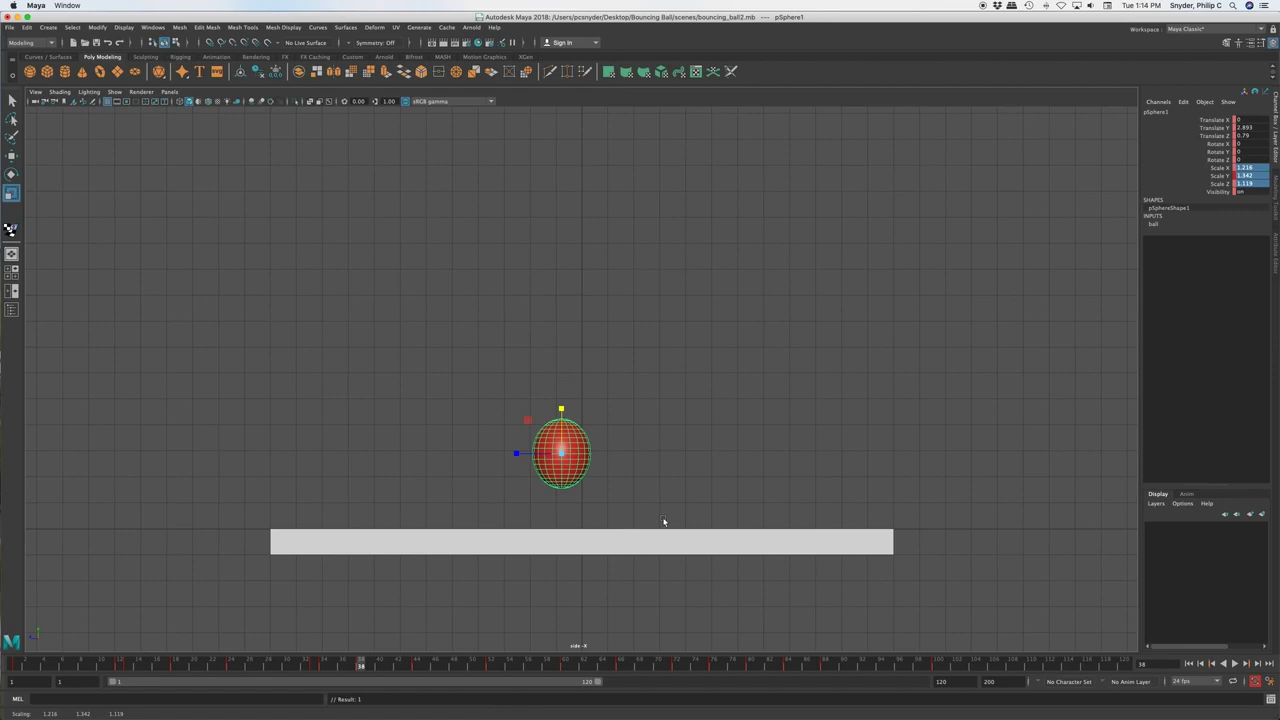
key(space)
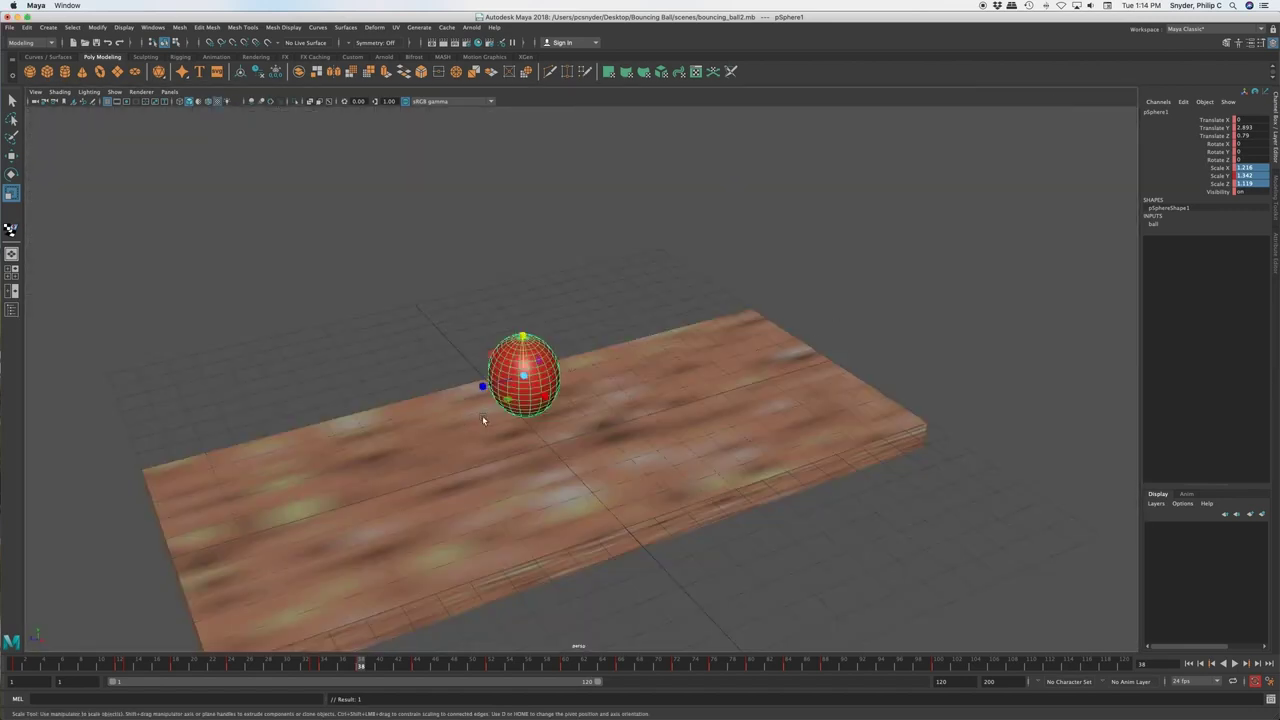
drag(547, 399, 487, 390)
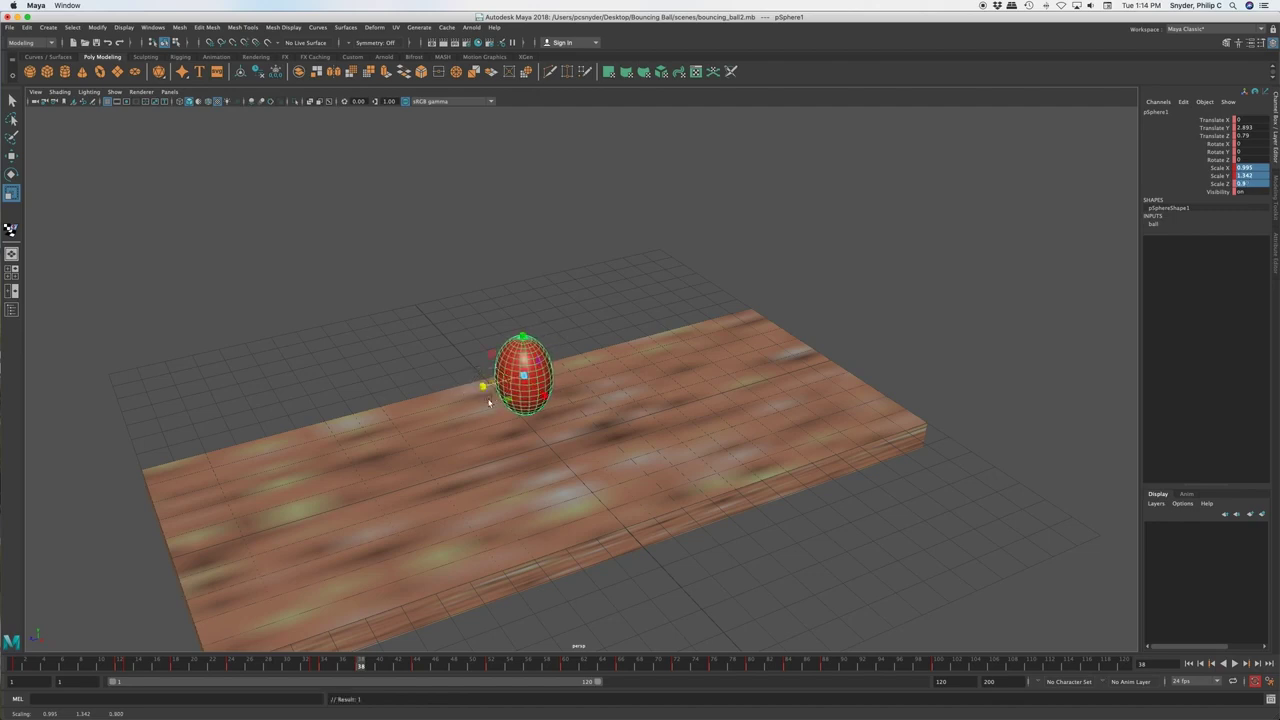
key(space)
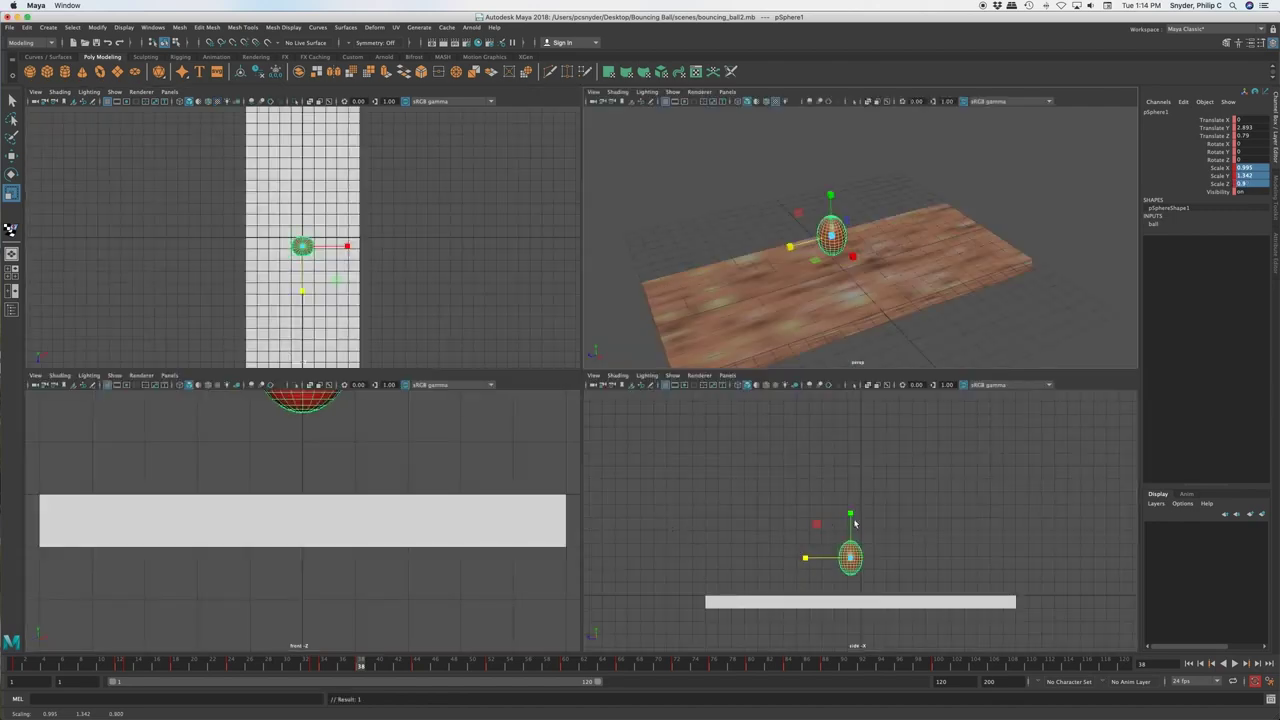
key(space)
Scrub to the bounce peak at frame 44 and set the ball's Scale X, Y and Z to 1
drag(305, 673, 391, 661)
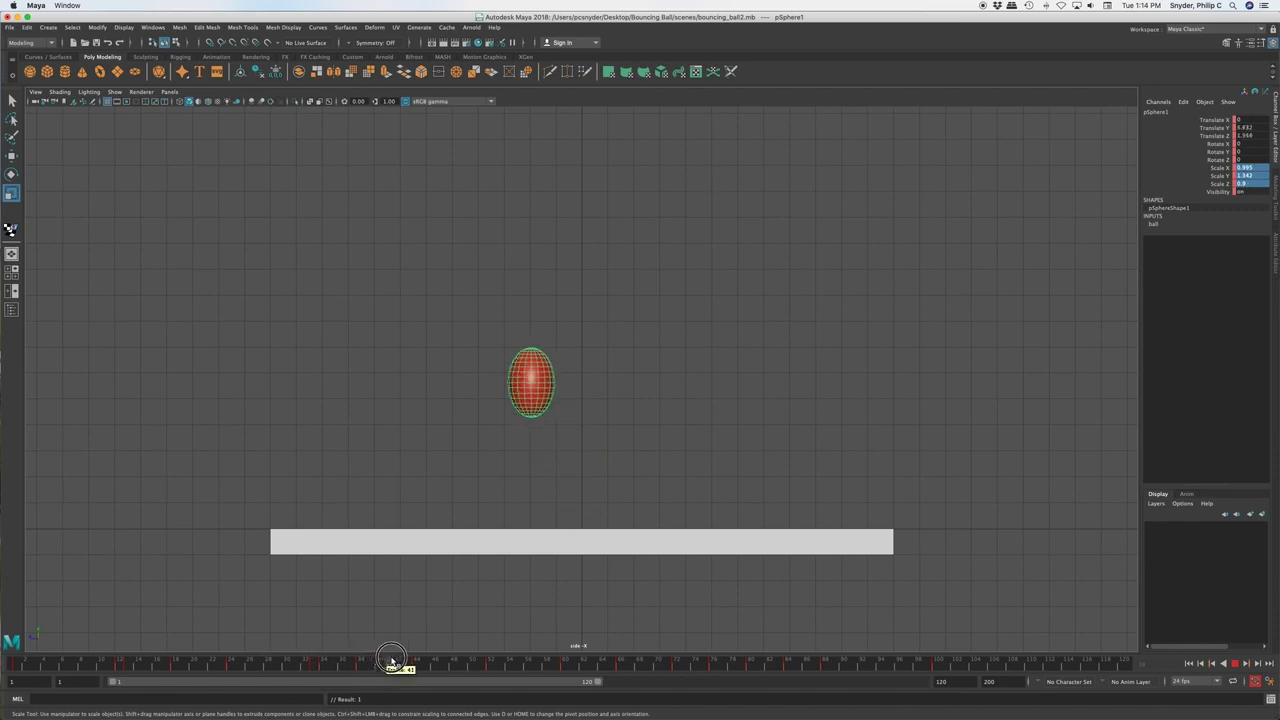
drag(391, 661, 416, 668)
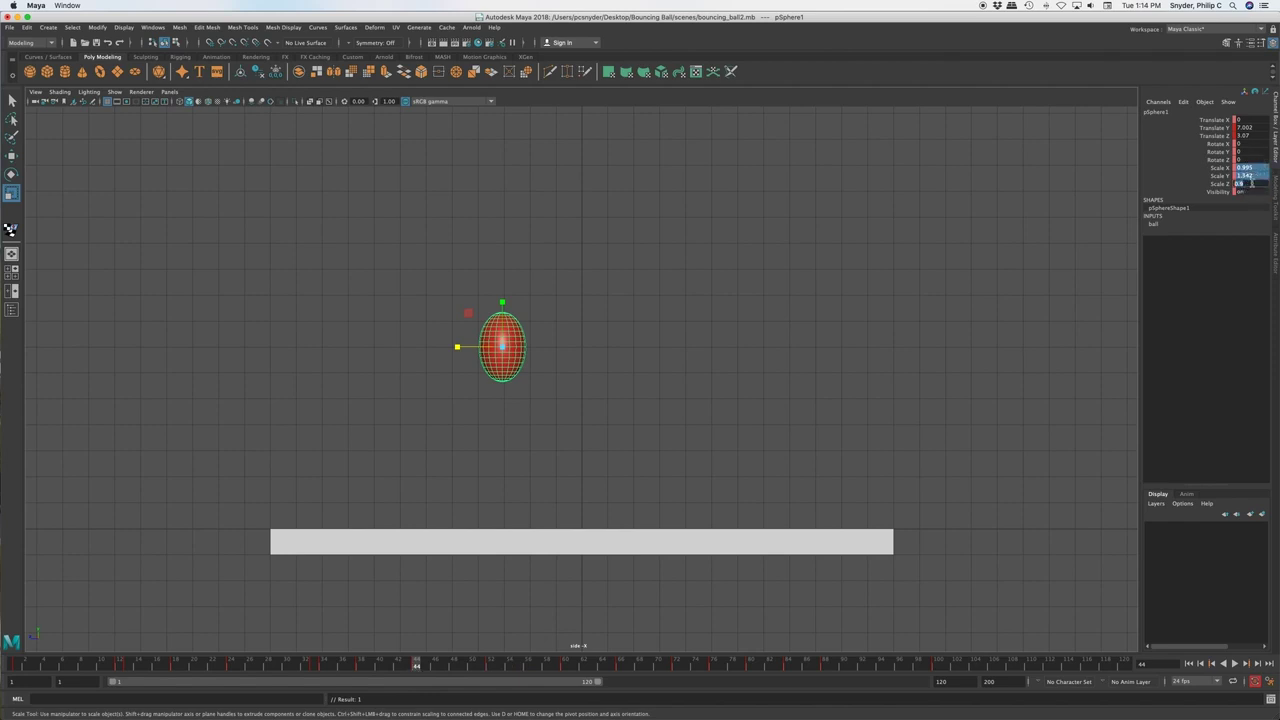
text(1)
key(Return)
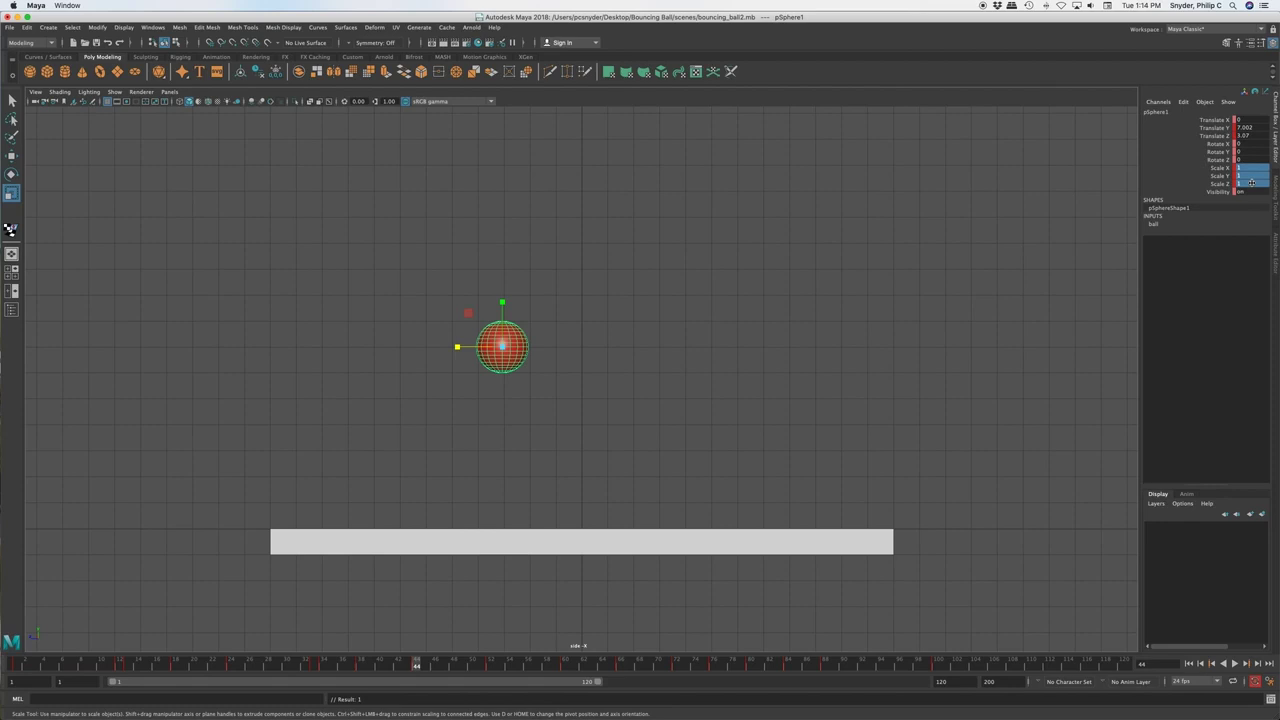
Return to the start of the timeline and play back the animation to check the bounces
drag(400, 666, 18, 668)
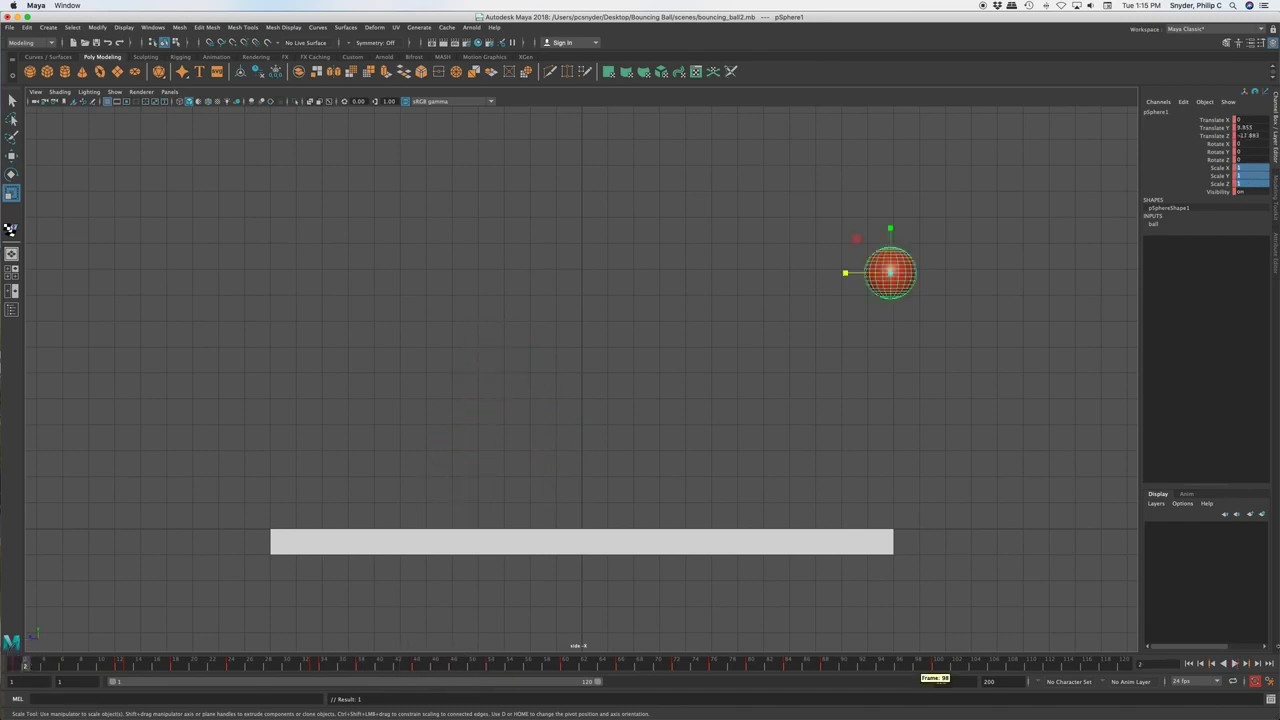
click(1235, 664)
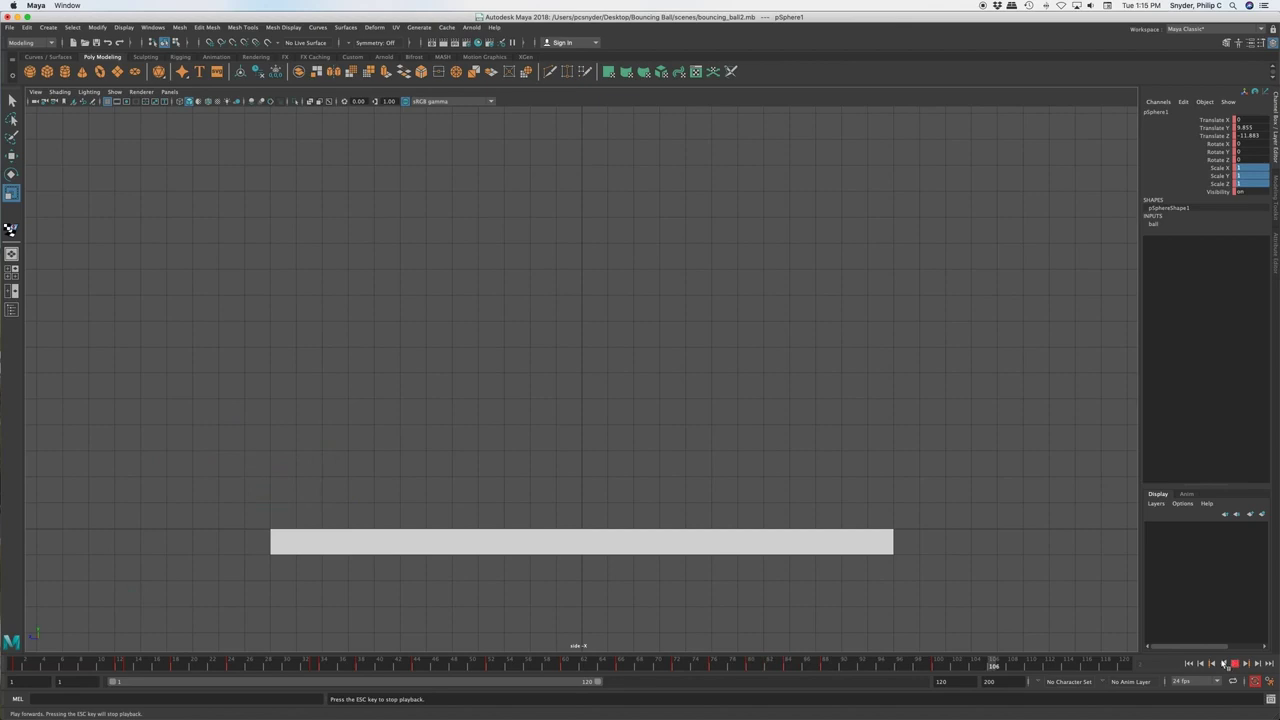
click(1233, 664)
Scrub to the third contact and, at frame 51, set the ball's Scale X, Y and Z to 0.99
drag(214, 662, 491, 667)
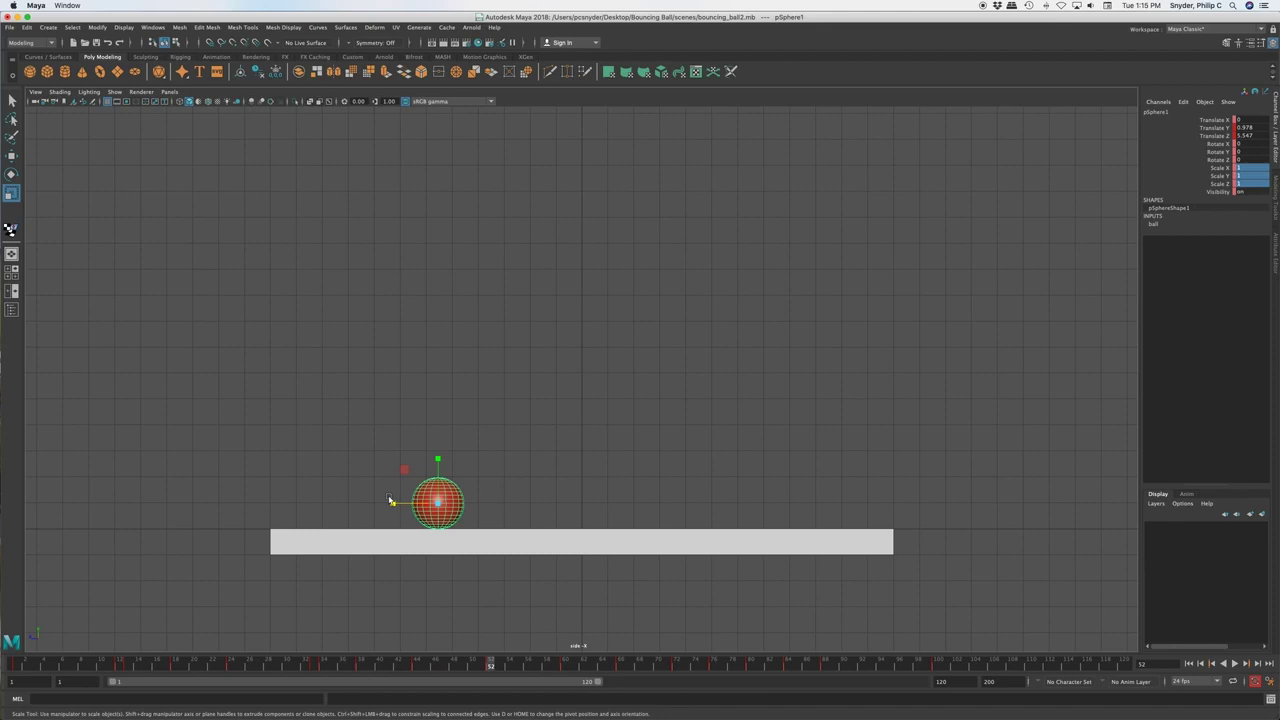
click(481, 667)
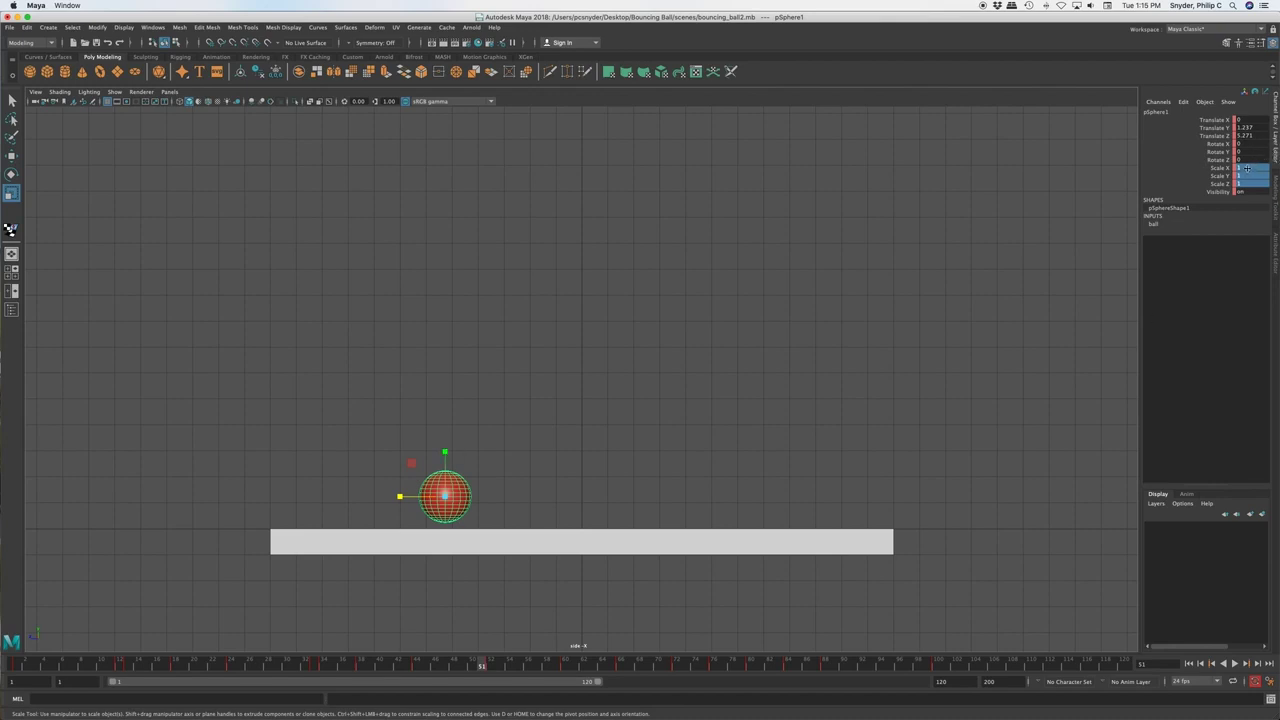
drag(1248, 166, 1244, 183)
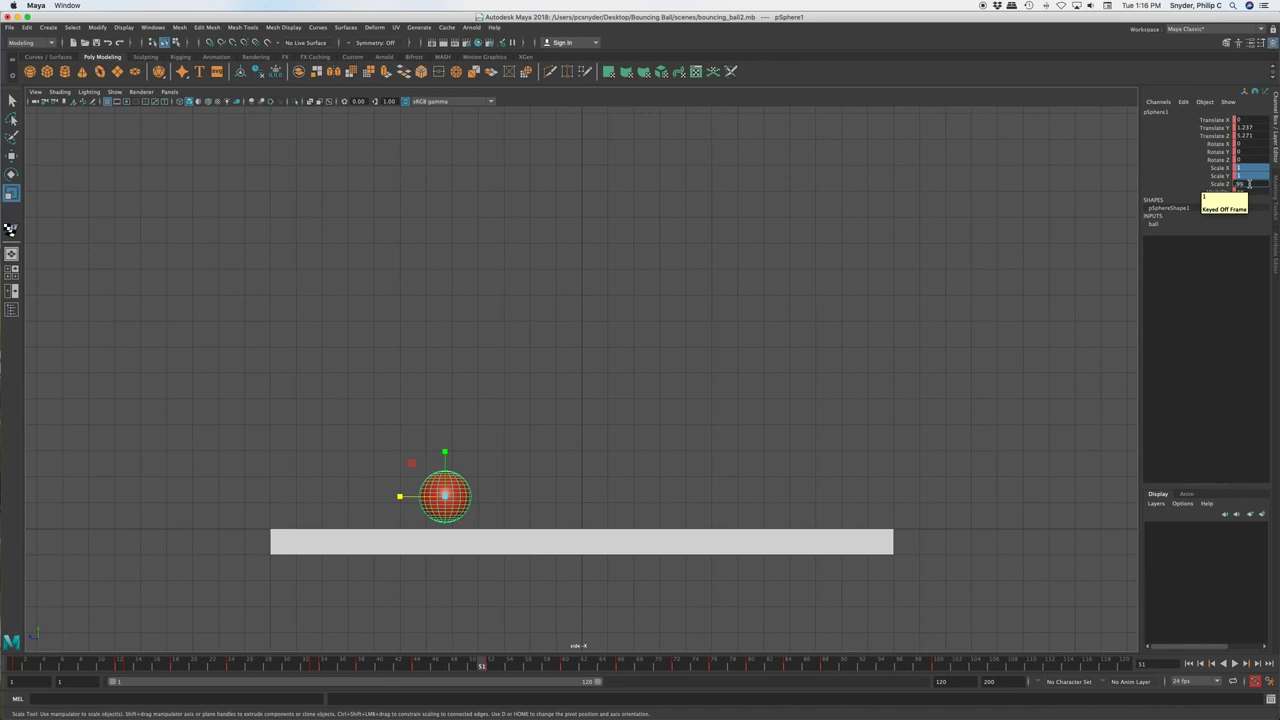
key(Return)
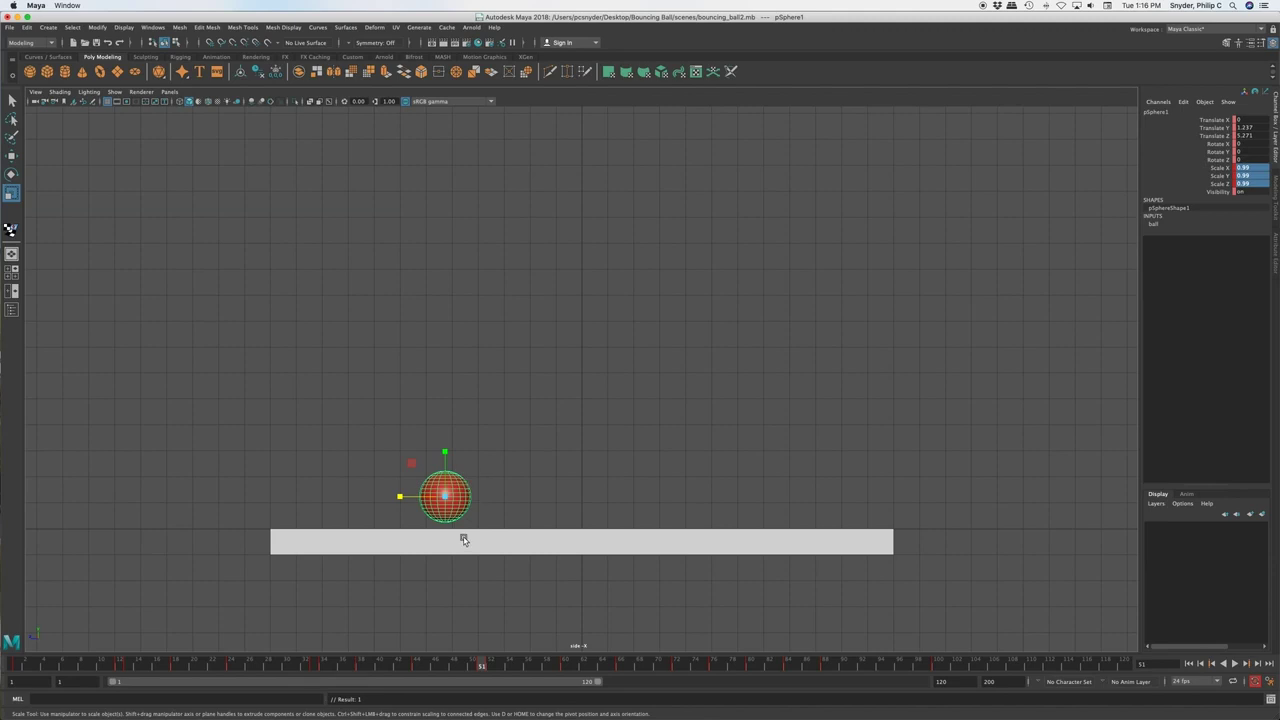
At frame 51, move the ball to about 5.001 on Translate Z and lower it onto the table
key(w)
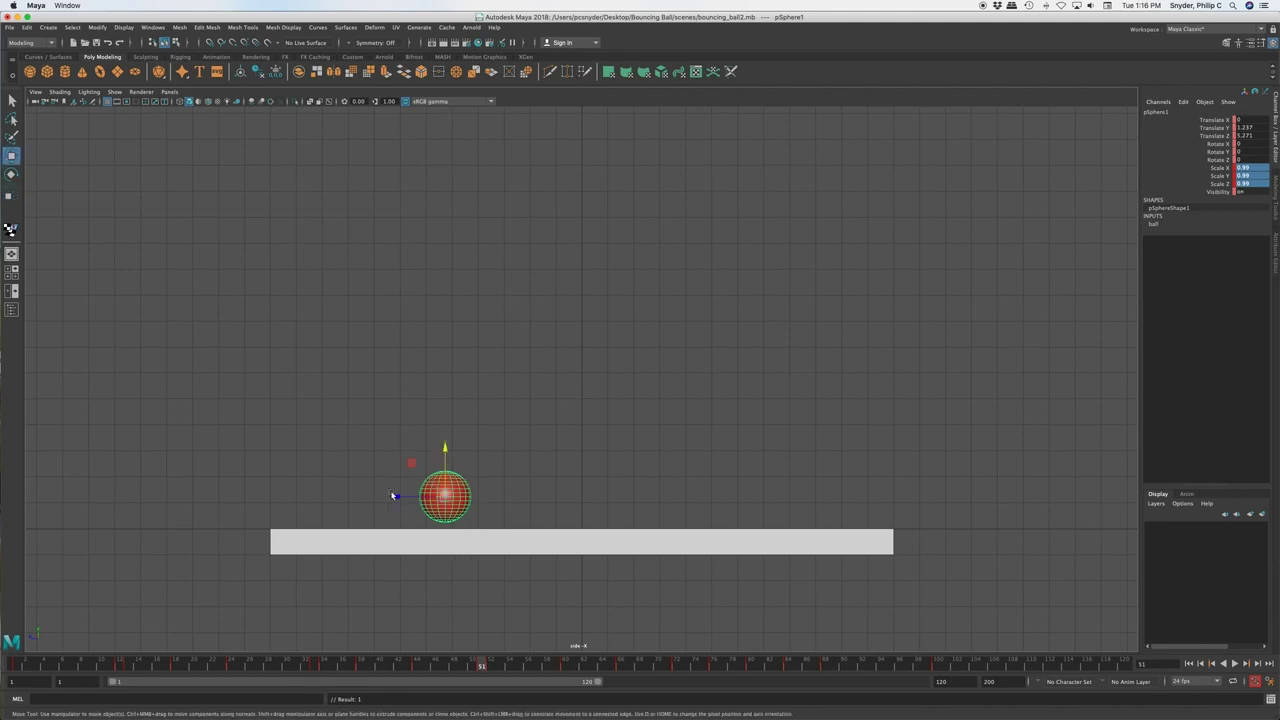
drag(446, 449, 452, 452)
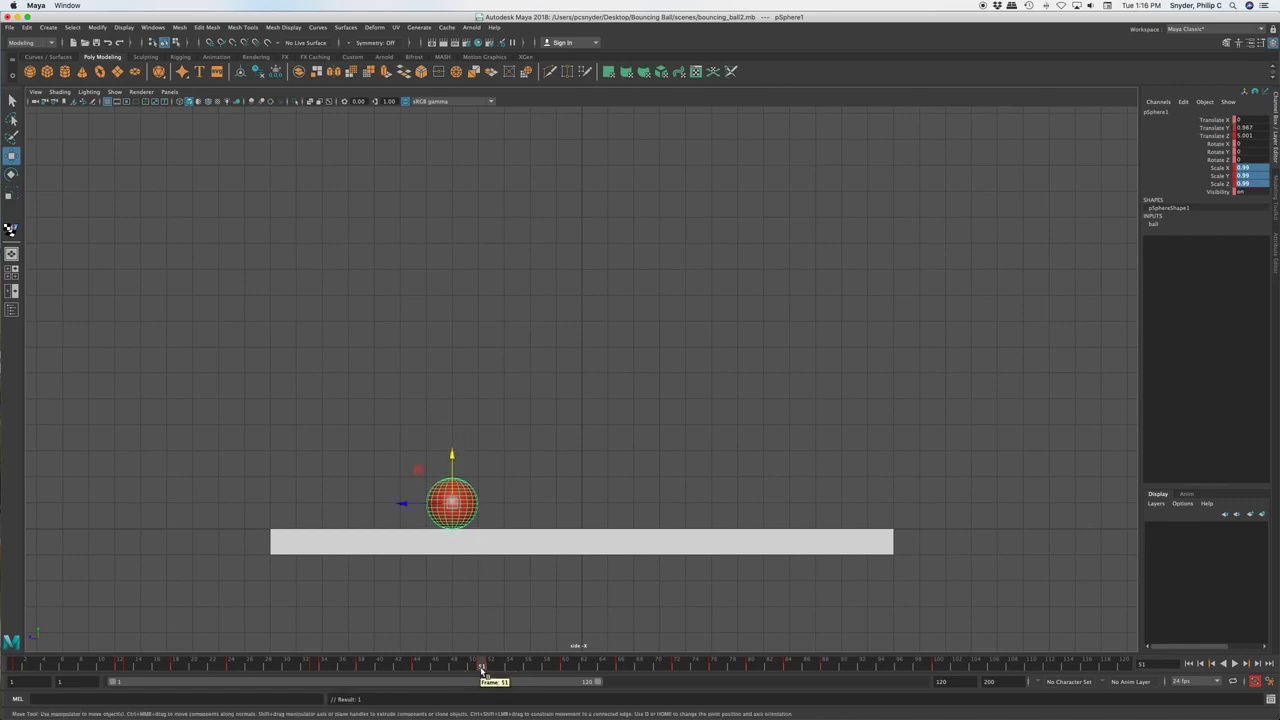
mouse_move(471, 666)
mouse_down()
mouse_move(323, 665)
mouse_move(489, 666)
mouse_move(478, 664)
mouse_up()
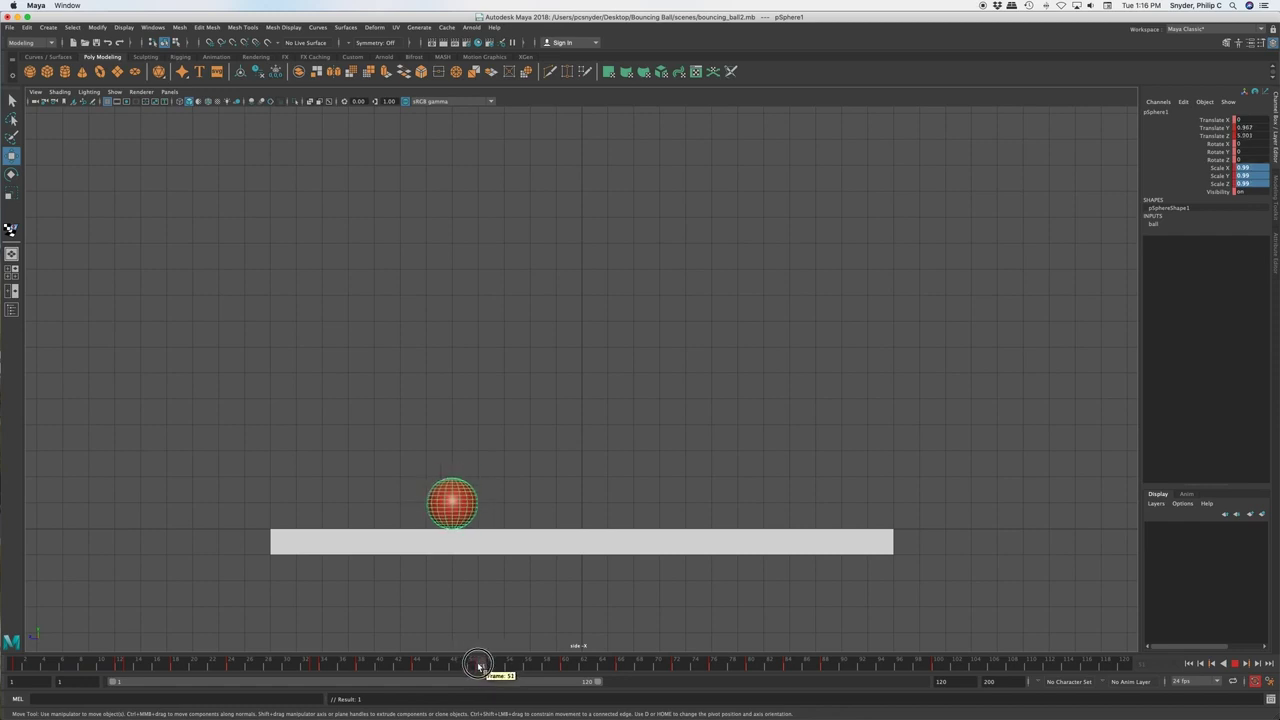
At frame 52, slide the ball back to about 5.008 on Translate Z and key it
drag(479, 664, 491, 667)
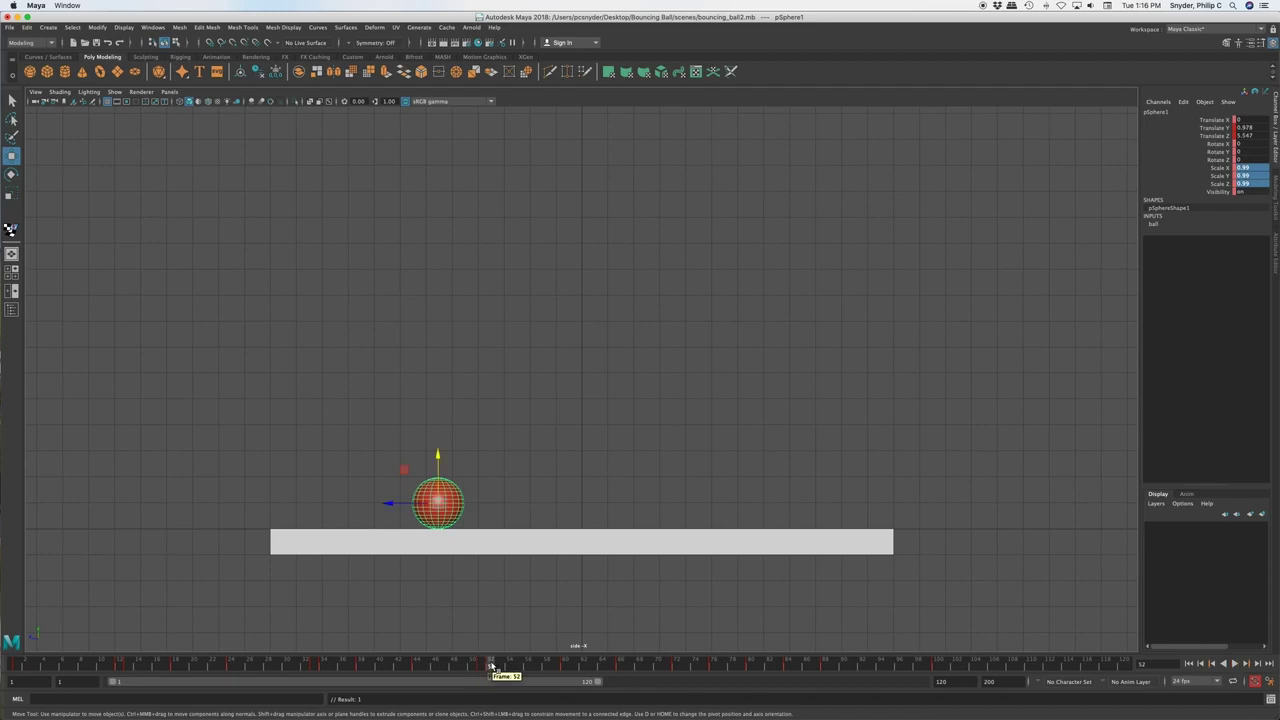
middle_drag(388, 503, 404, 502)
key(s)
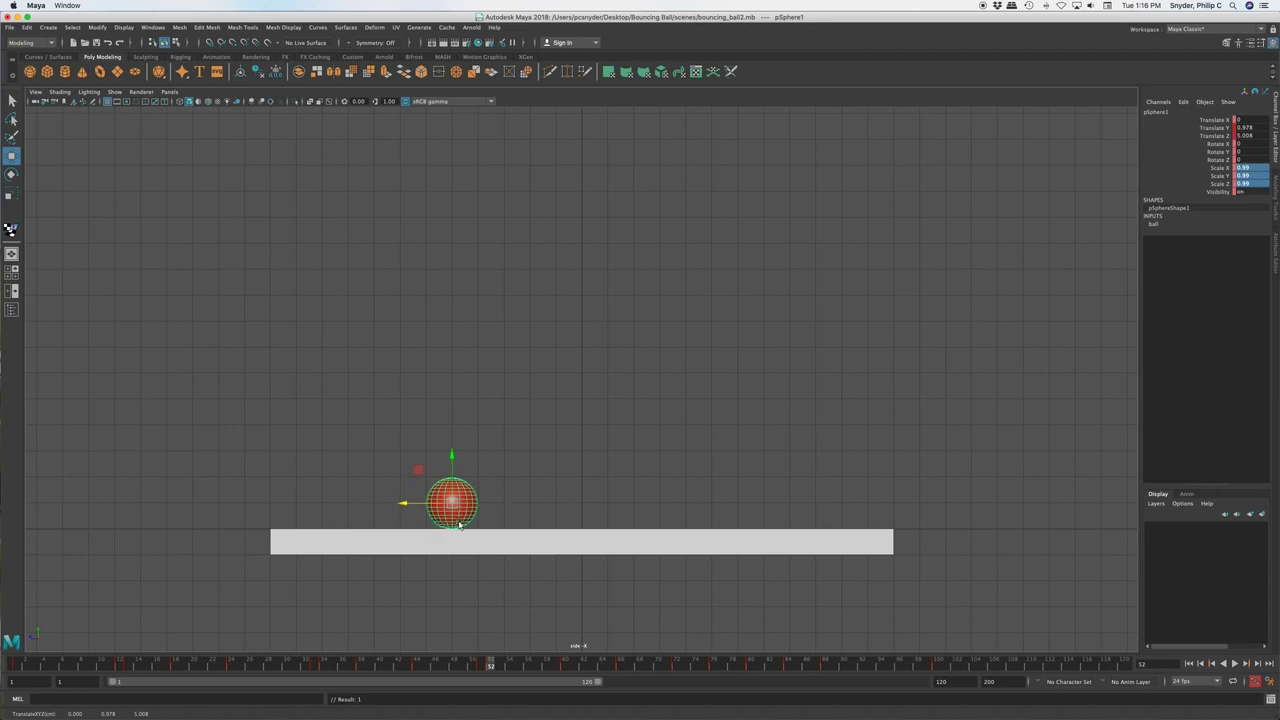
Squash the ball at frame 52 to about 0.737 on Scale Y, lower it to about 0.651 on Translate Y and key it
key(r)
drag(452, 458, 453, 470)
key(s)
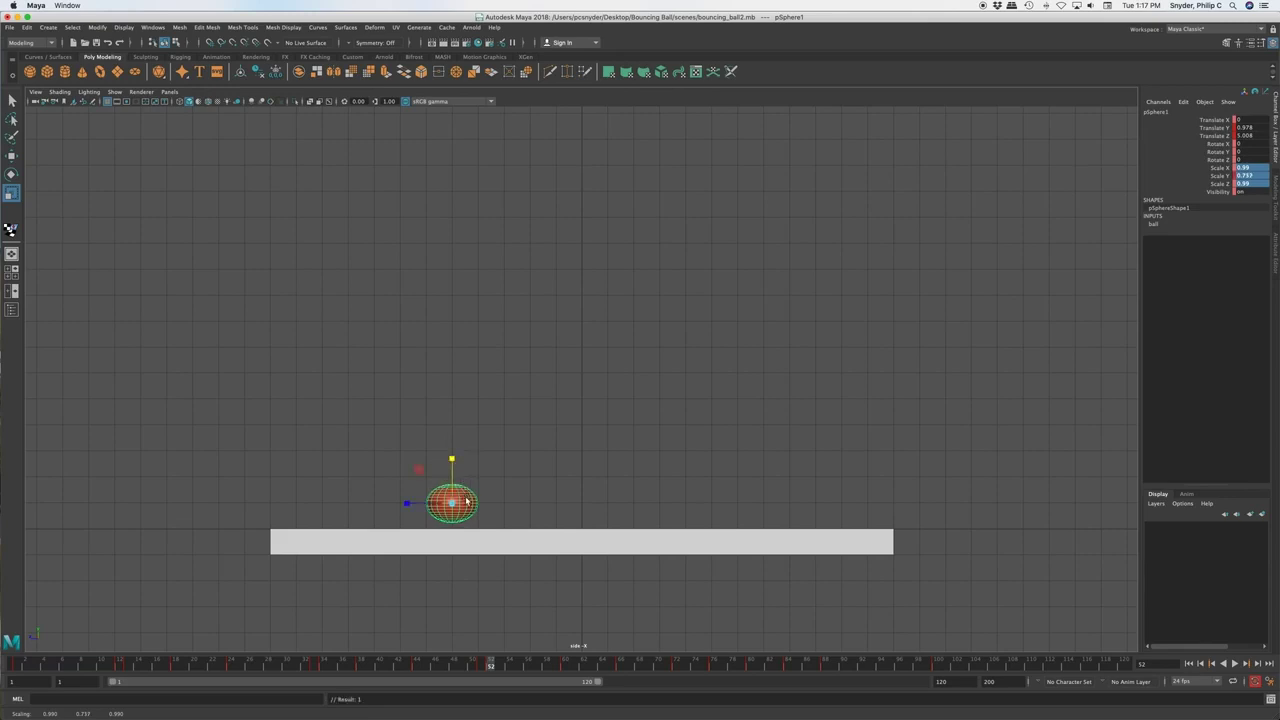
key(w)
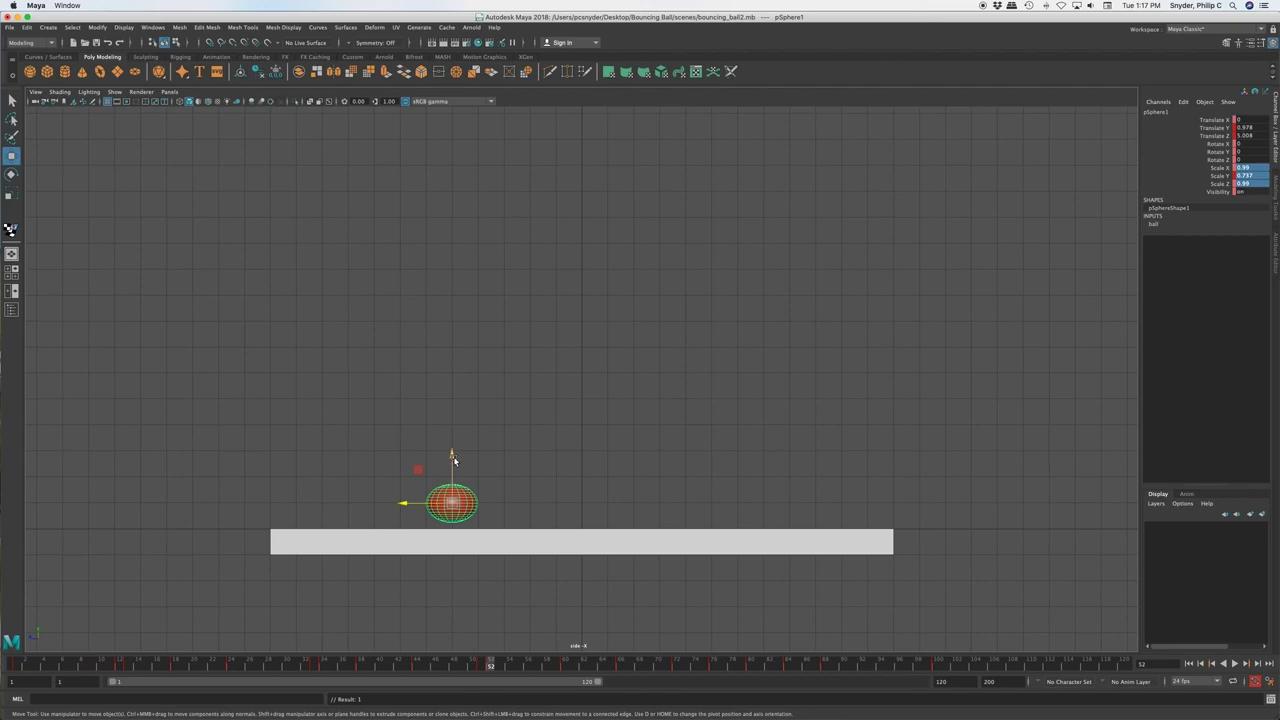
drag(452, 458, 451, 464)
key(s)
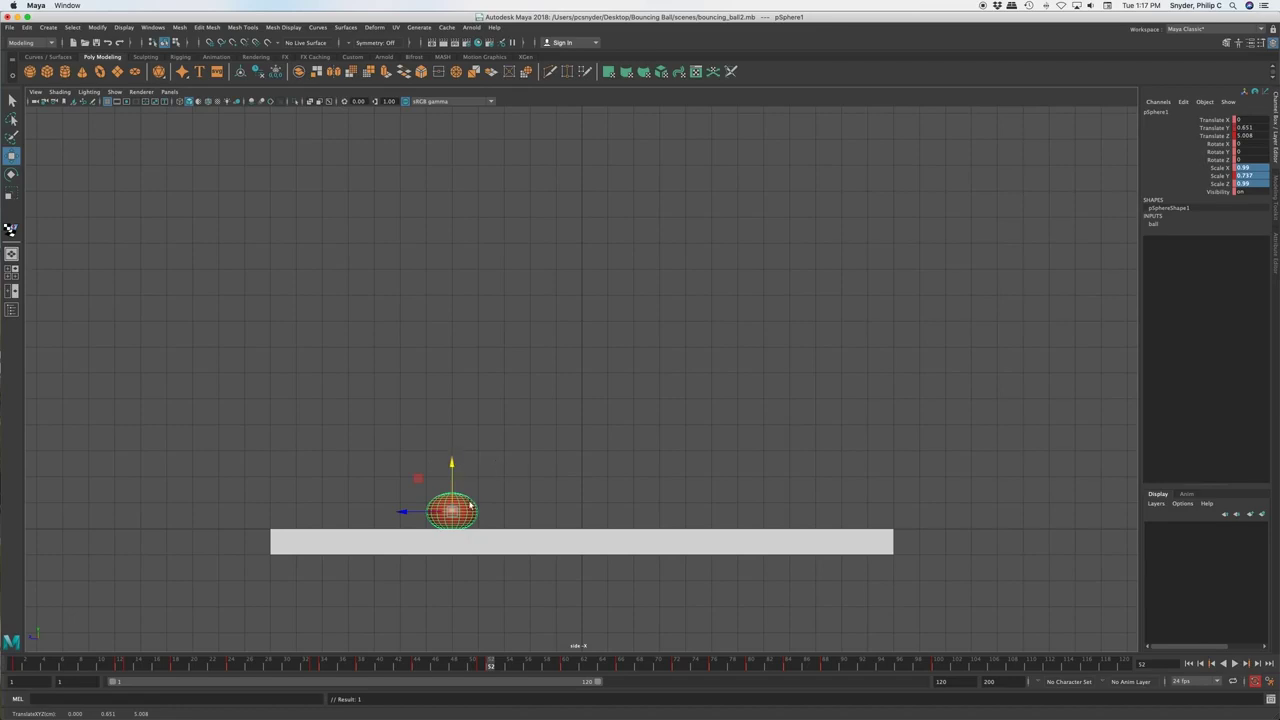
Using the perspective view, widen the squashed ball at frame 52 to about 1.22 on Scale X and 1.089 on Scale Z
key(r)
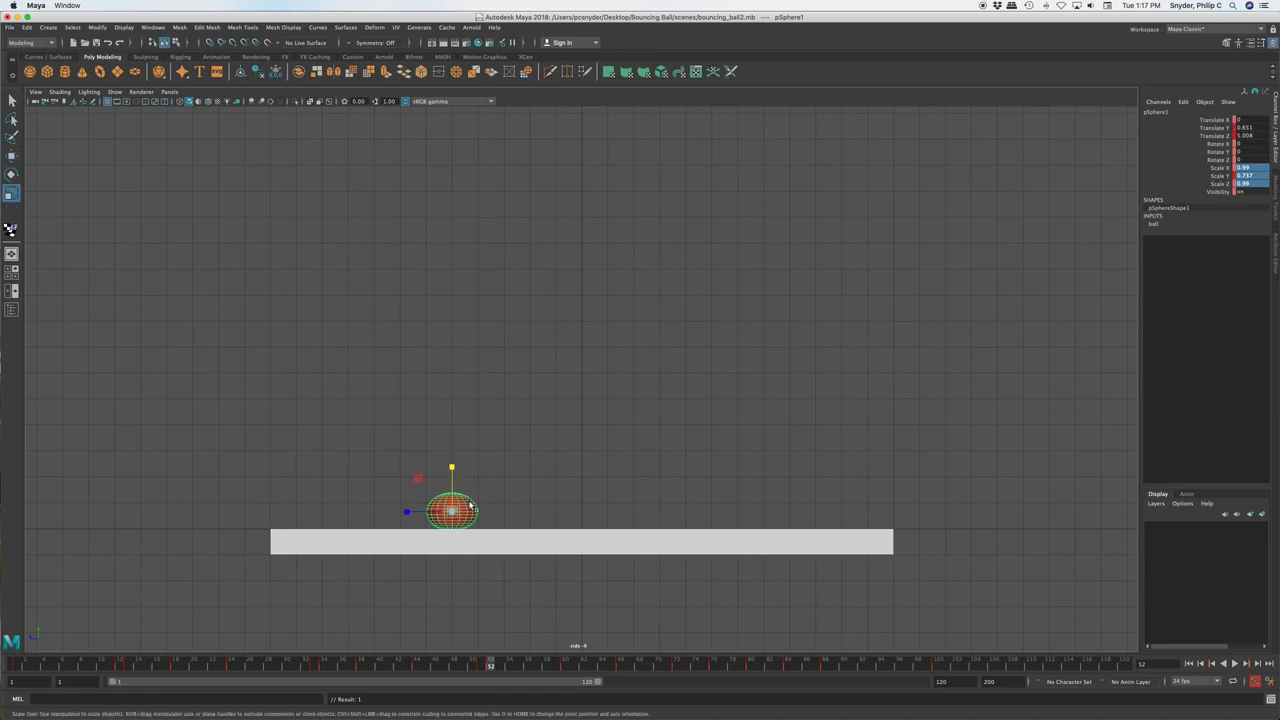
key(space)
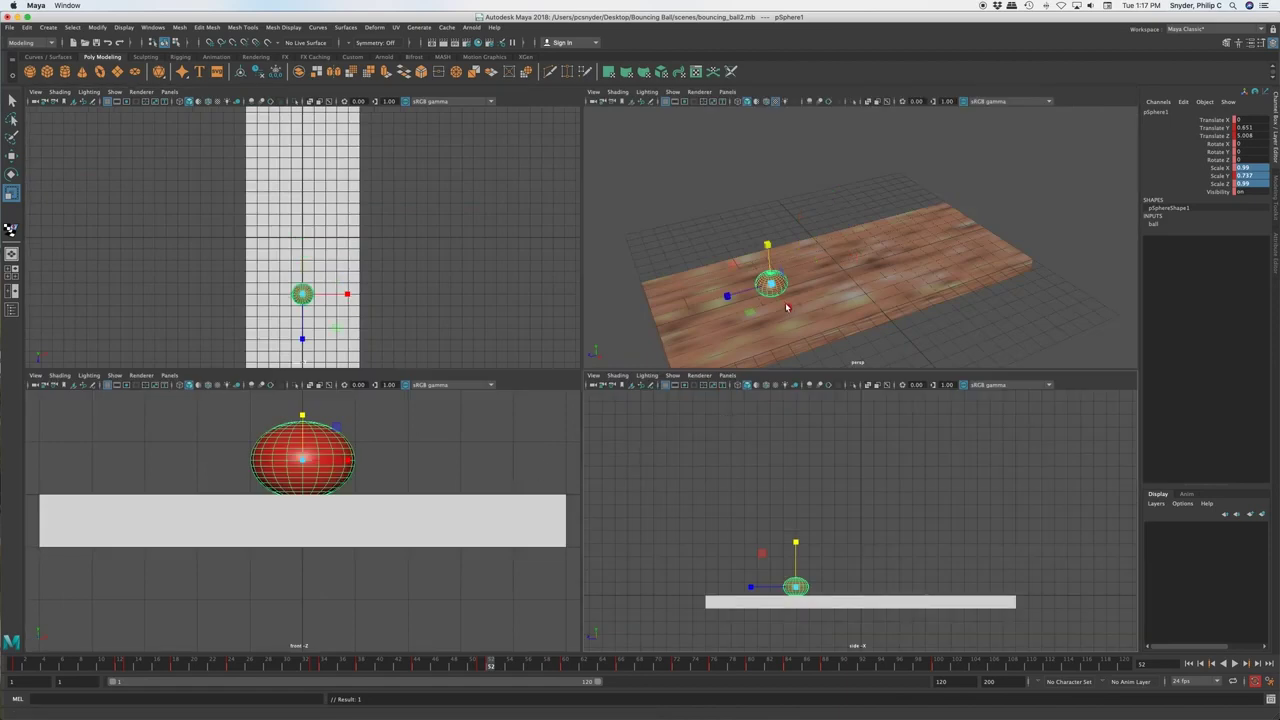
drag(788, 307, 726, 298)
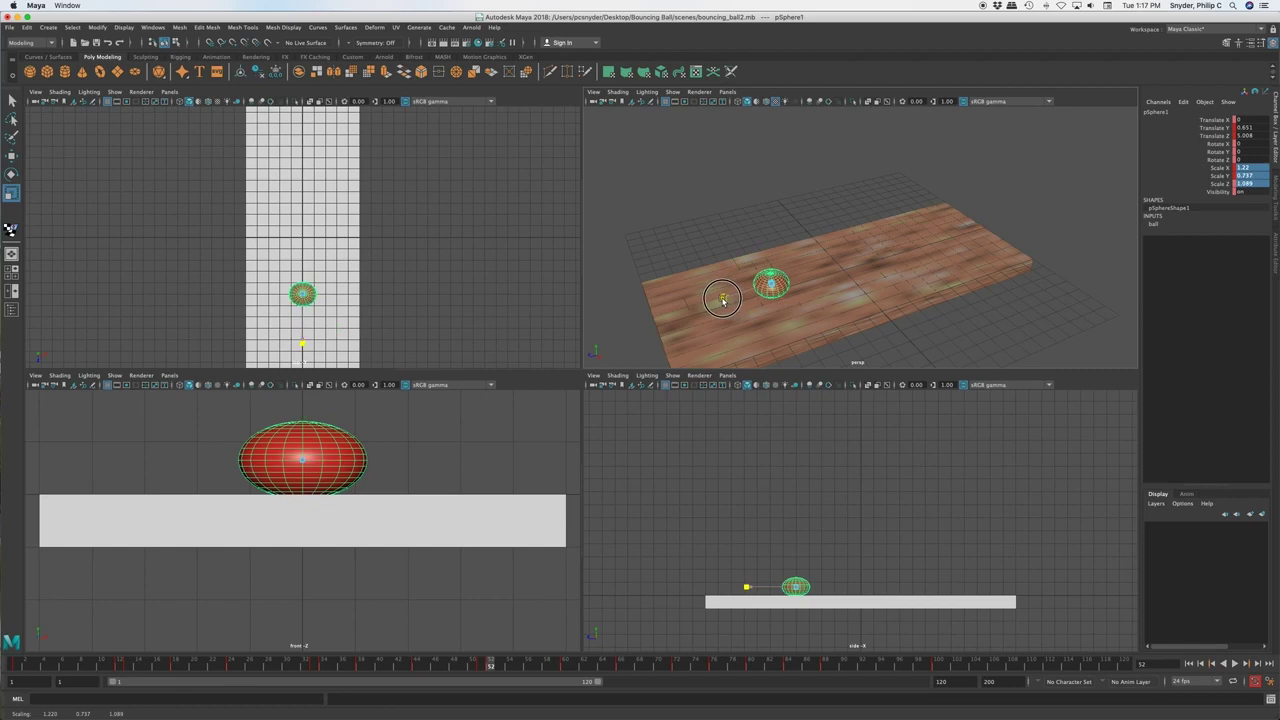
key(space)
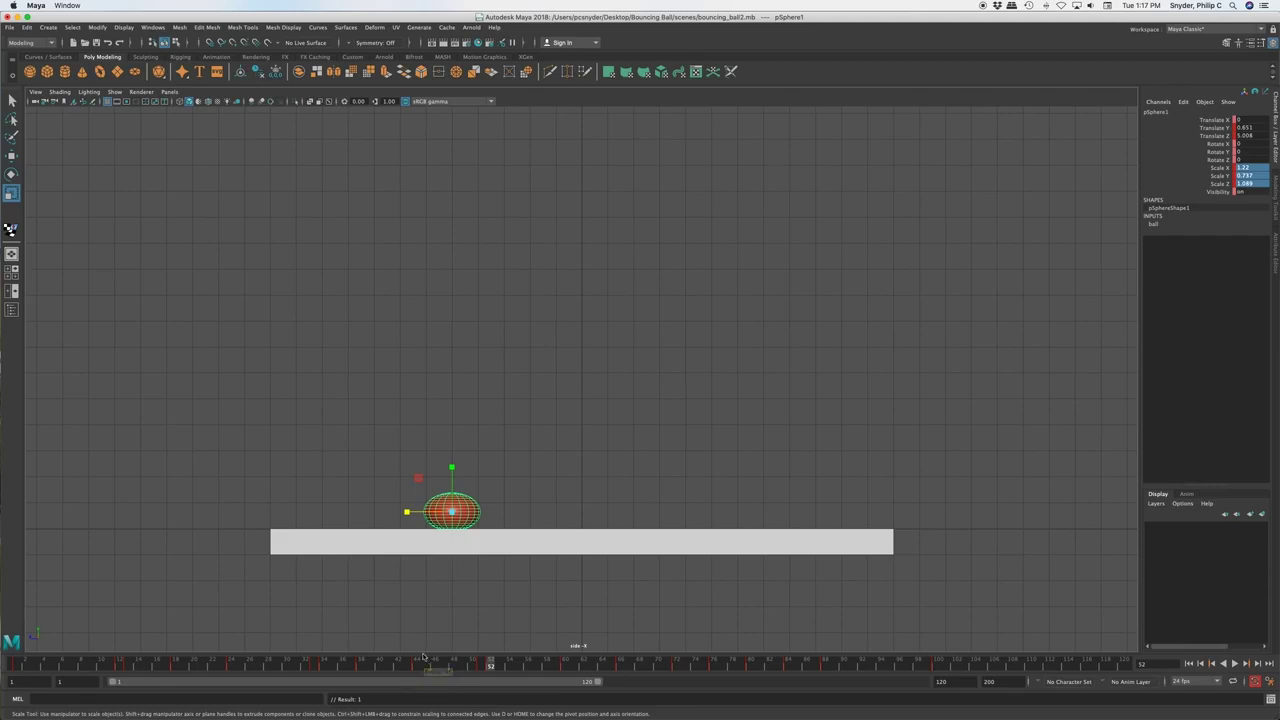
At frame 60, set the ball's Scale X, Y and Z back to 1
key(q)
key(alt+v)
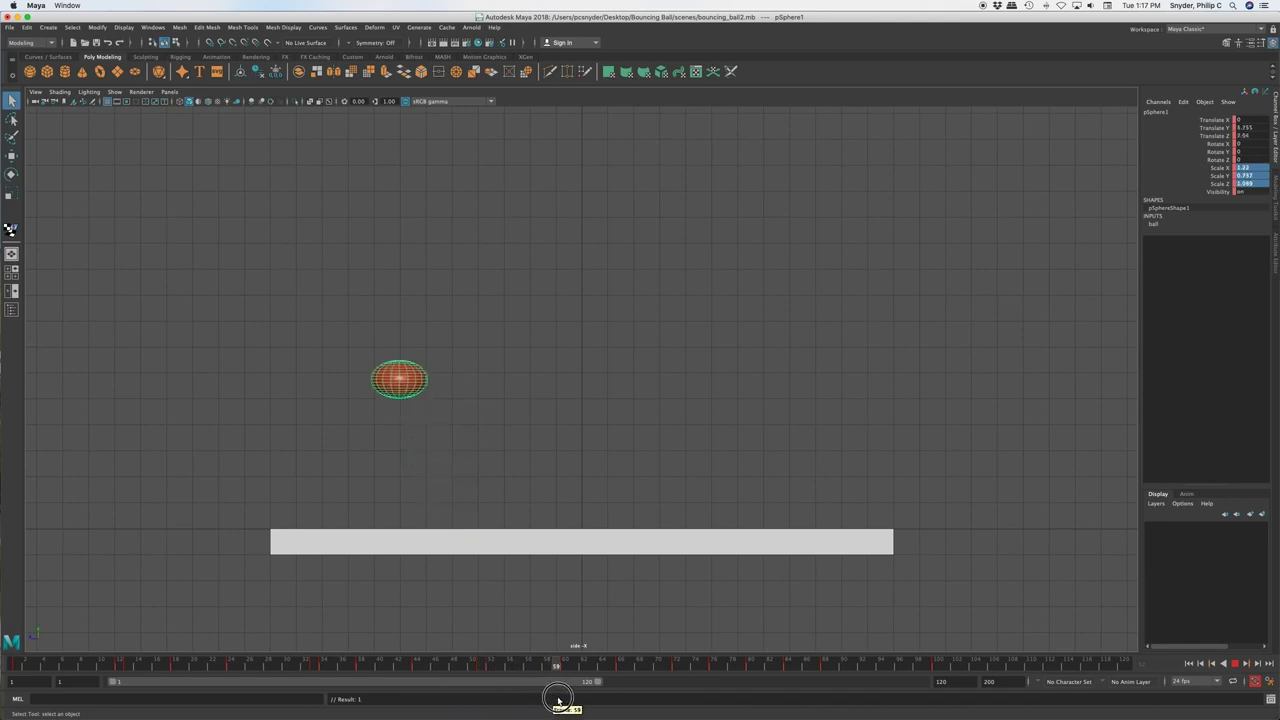
mouse_move(562, 675)
mouse_down()
mouse_move(523, 677)
mouse_move(566, 677)
mouse_up()
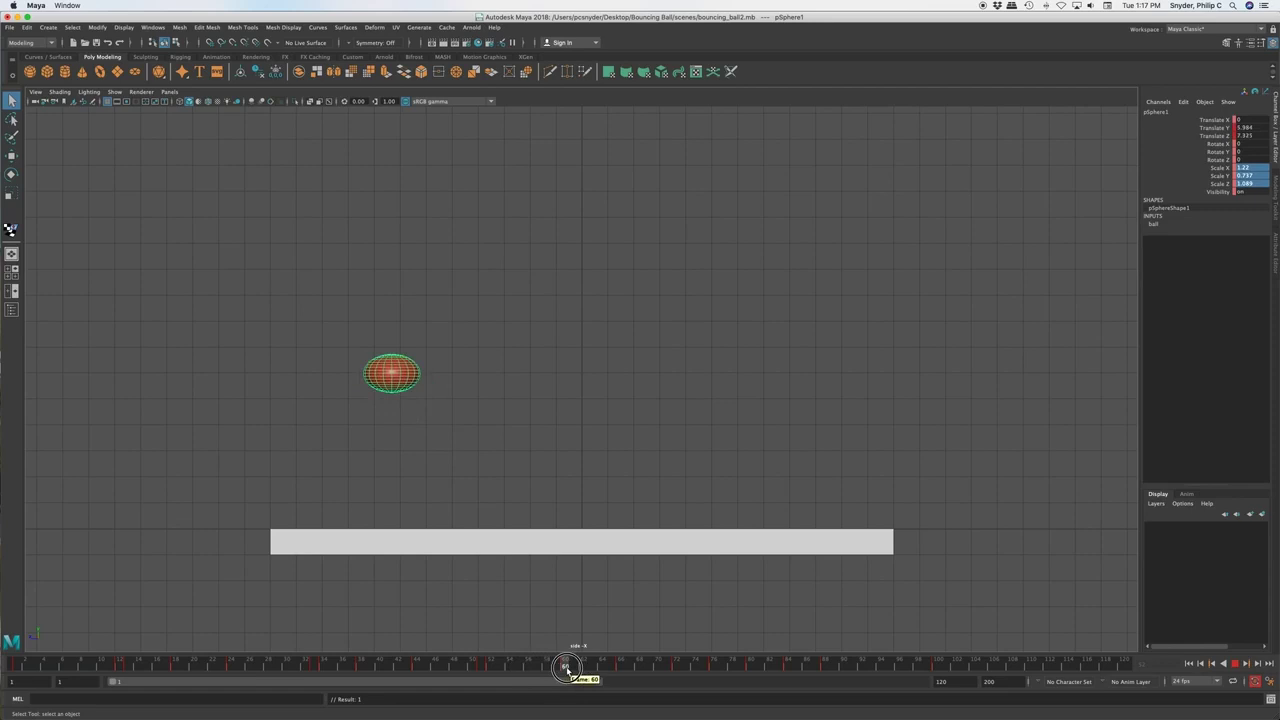
click(1249, 171)
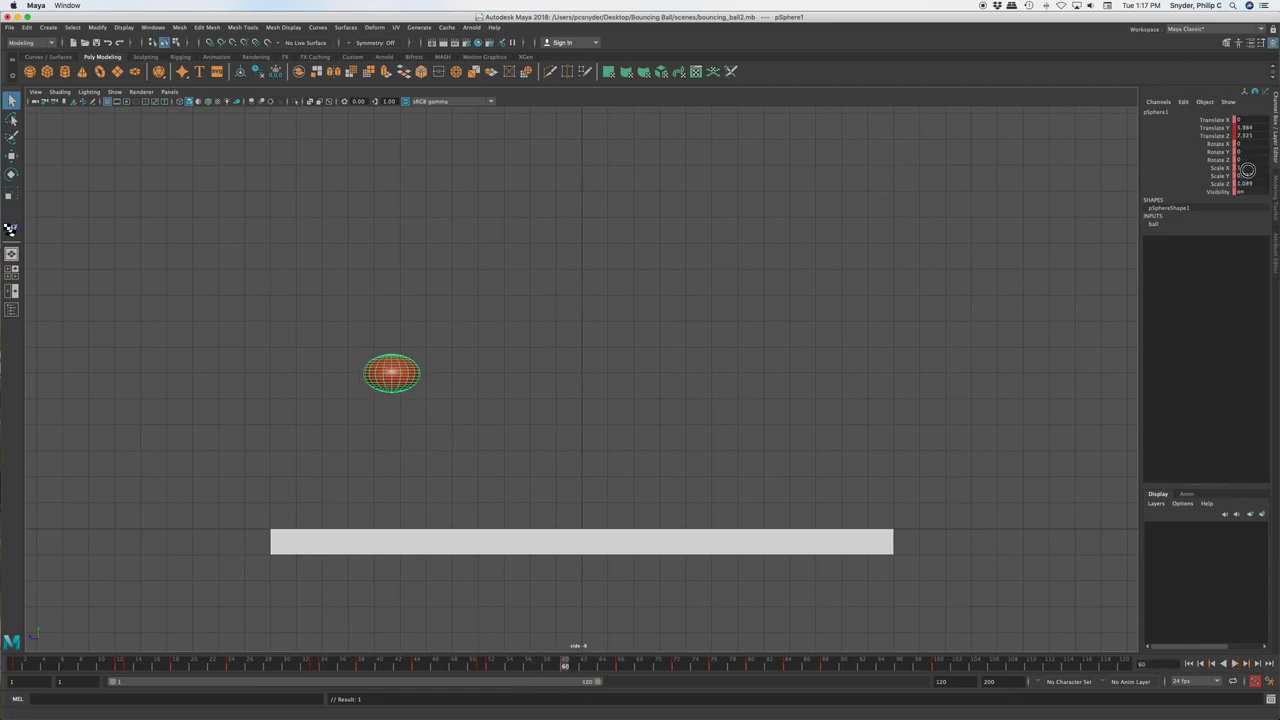
drag(1248, 167, 1238, 186)
text(1)
key(Return)
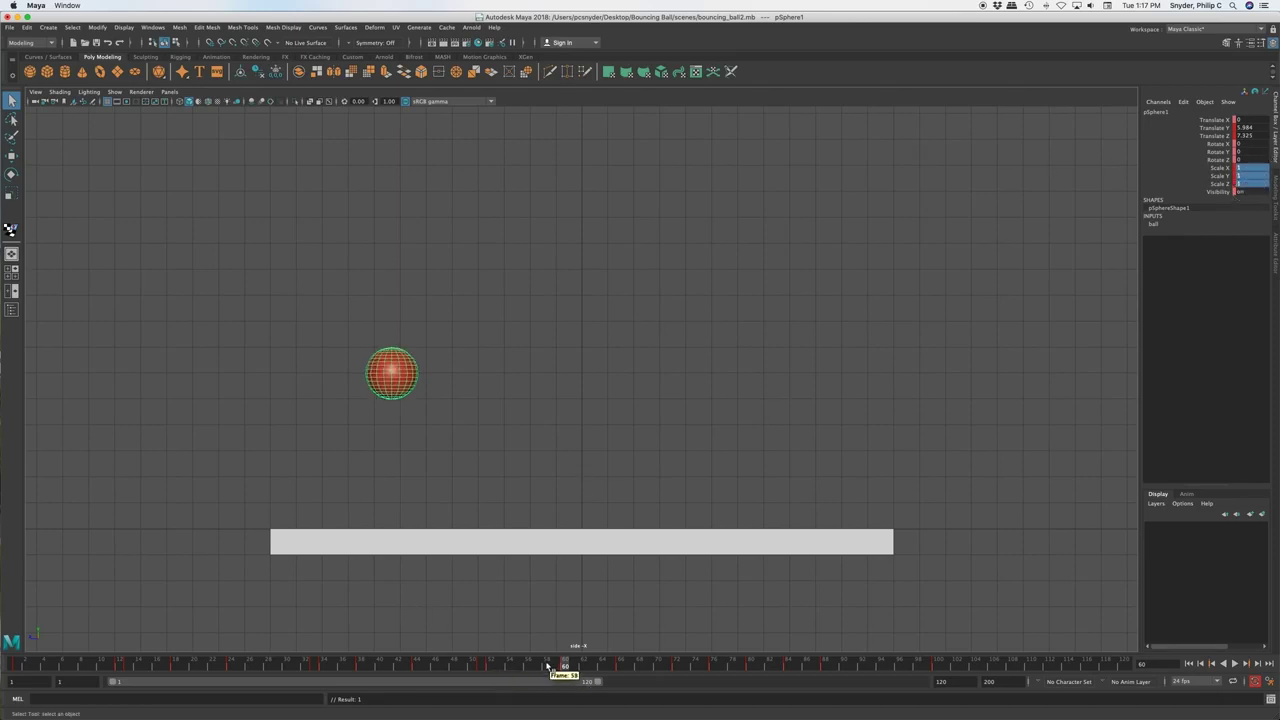
At frame 55, stretch the ball to about 1.194 on Scale Y, narrowing it to about 1.002 on Scale X and 0.89 on Scale Z
mouse_move(530, 666)
mouse_down()
mouse_move(457, 666)
mouse_move(520, 666)
mouse_up()
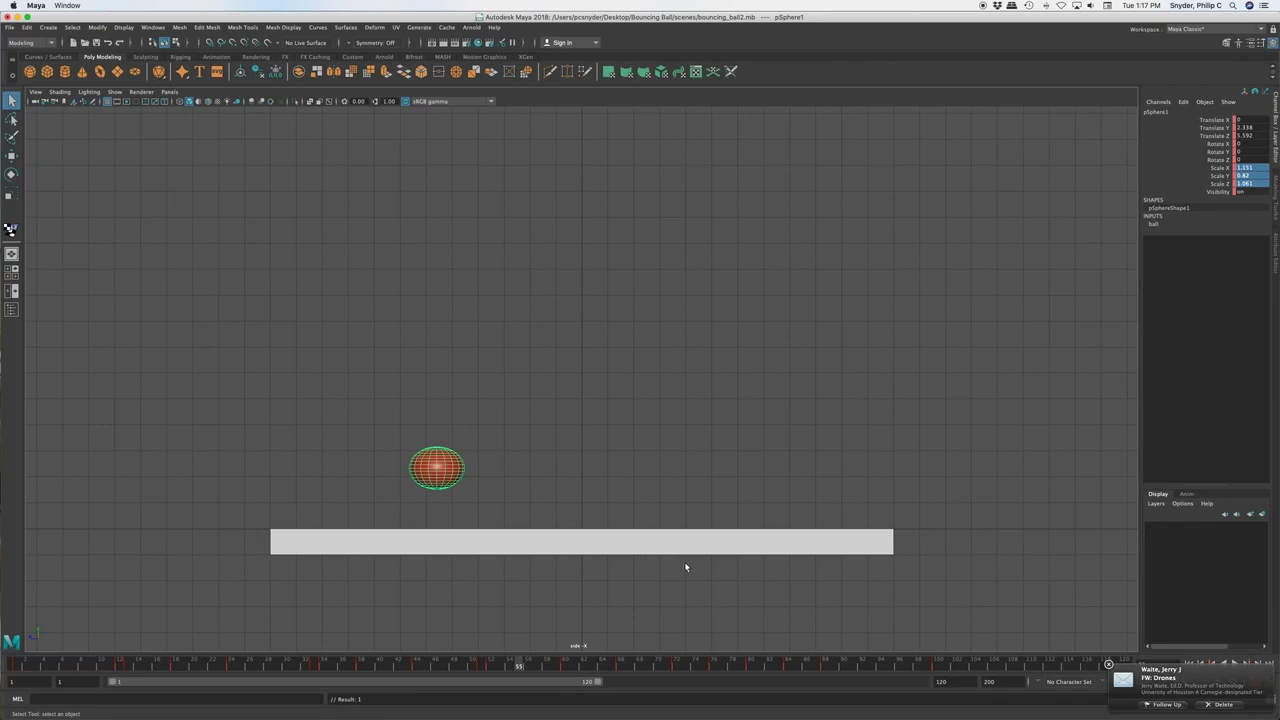
key(r)
drag(434, 423, 437, 403)
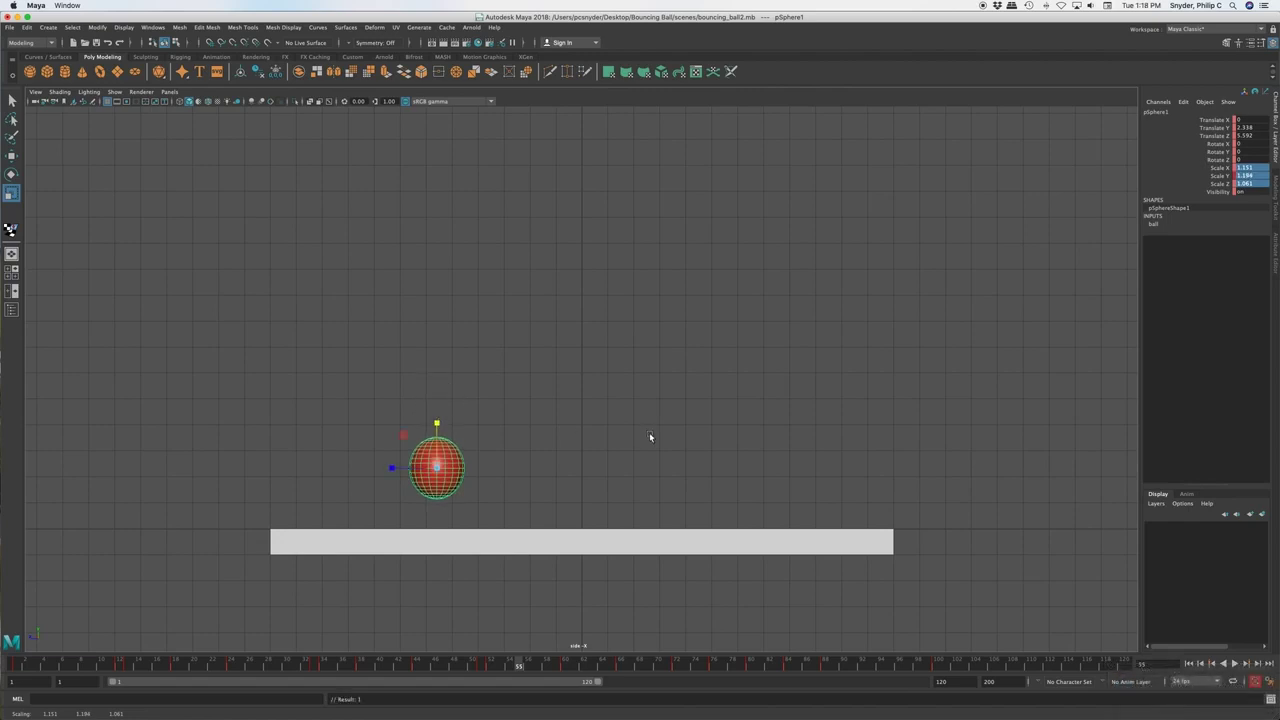
key(space)
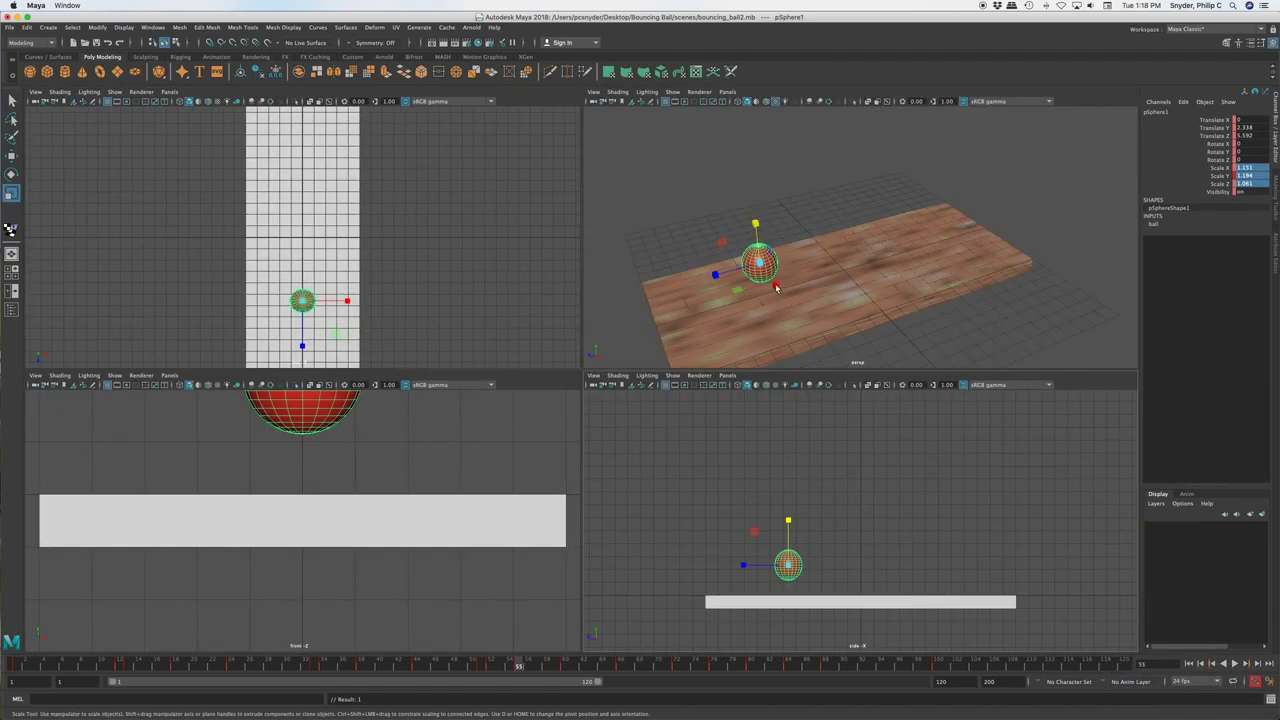
drag(776, 288, 730, 290)
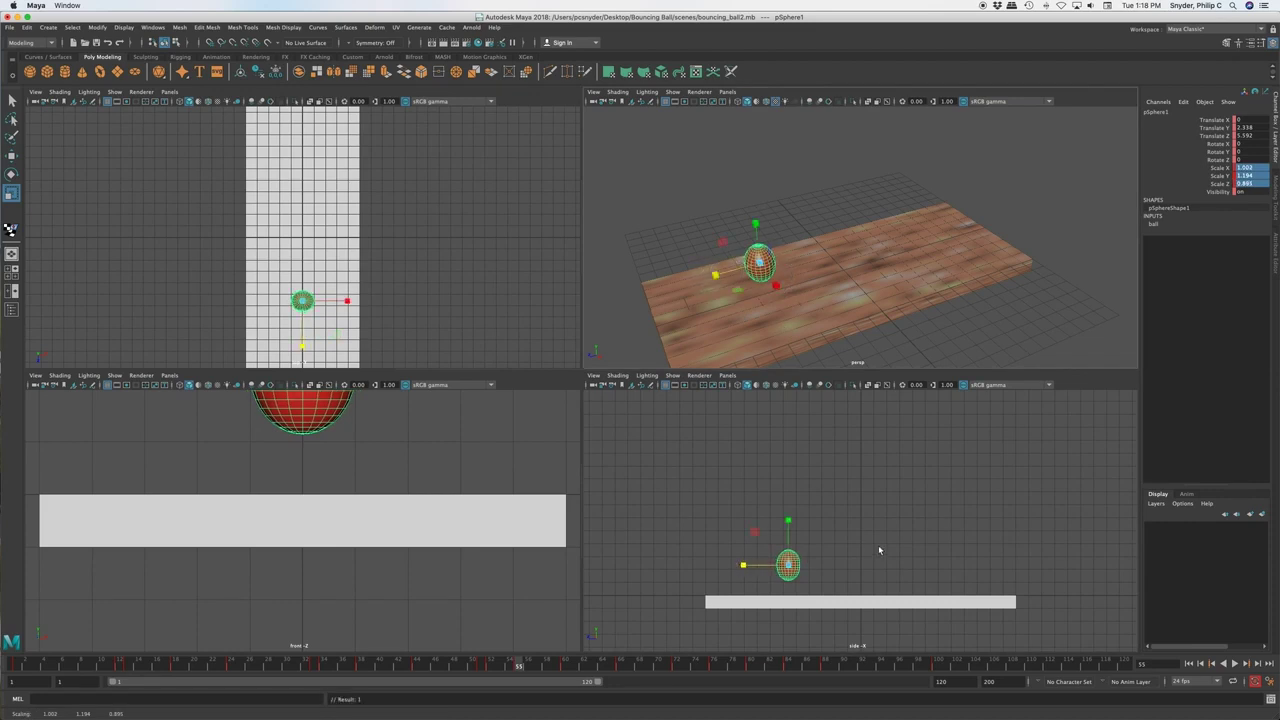
key(space)
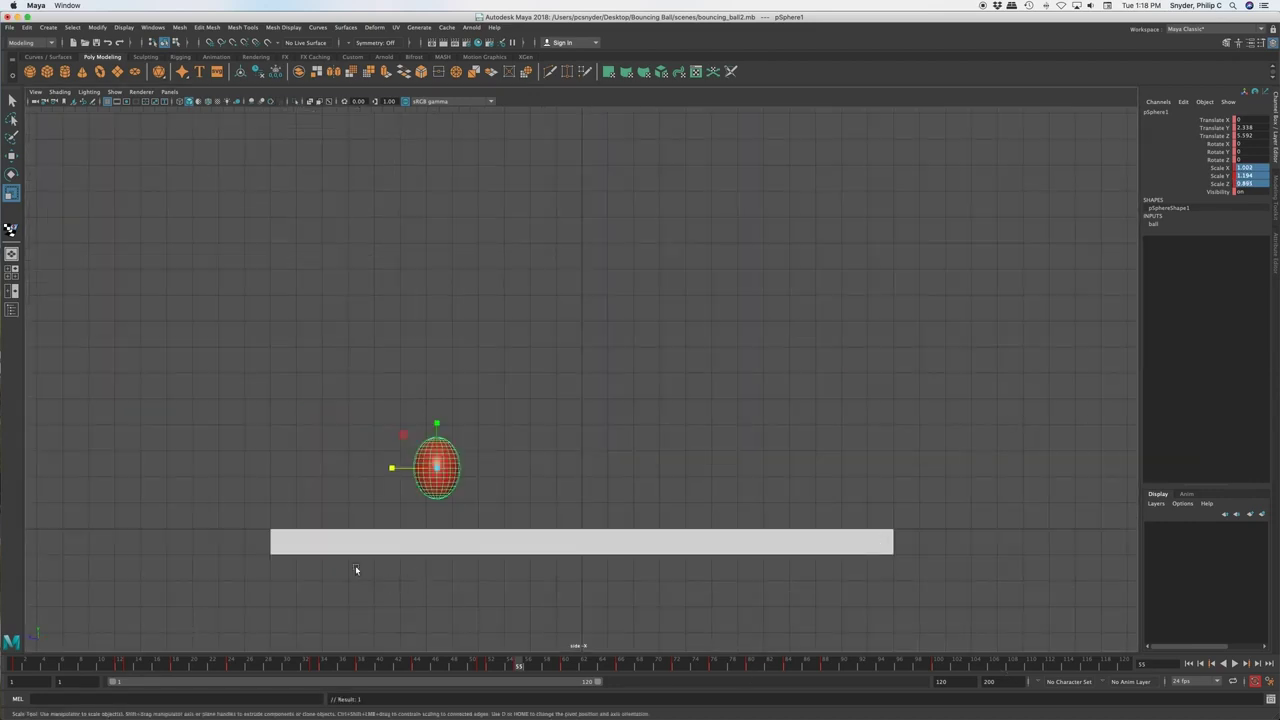
At frame 66, slide the ball to about 8.497 on Translate Z and set Scale X, Y and Z to 0.99
drag(515, 665, 621, 668)
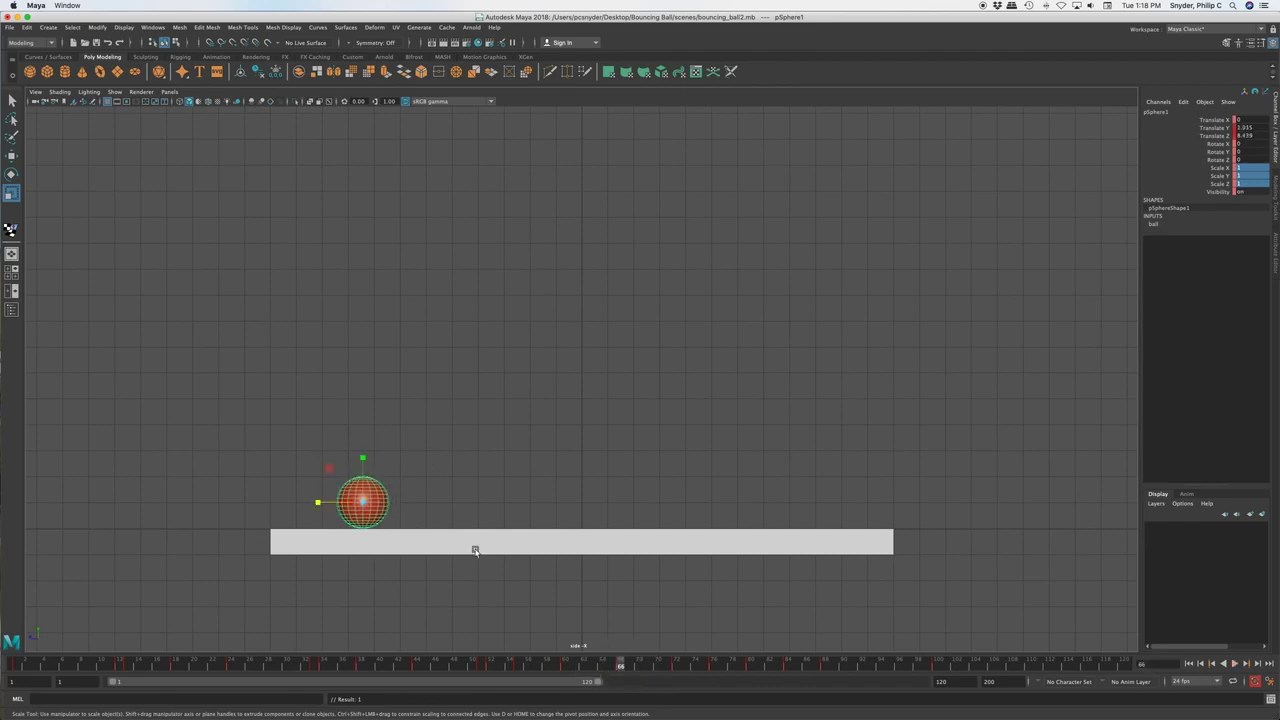
key(w)
drag(311, 503, 318, 503)
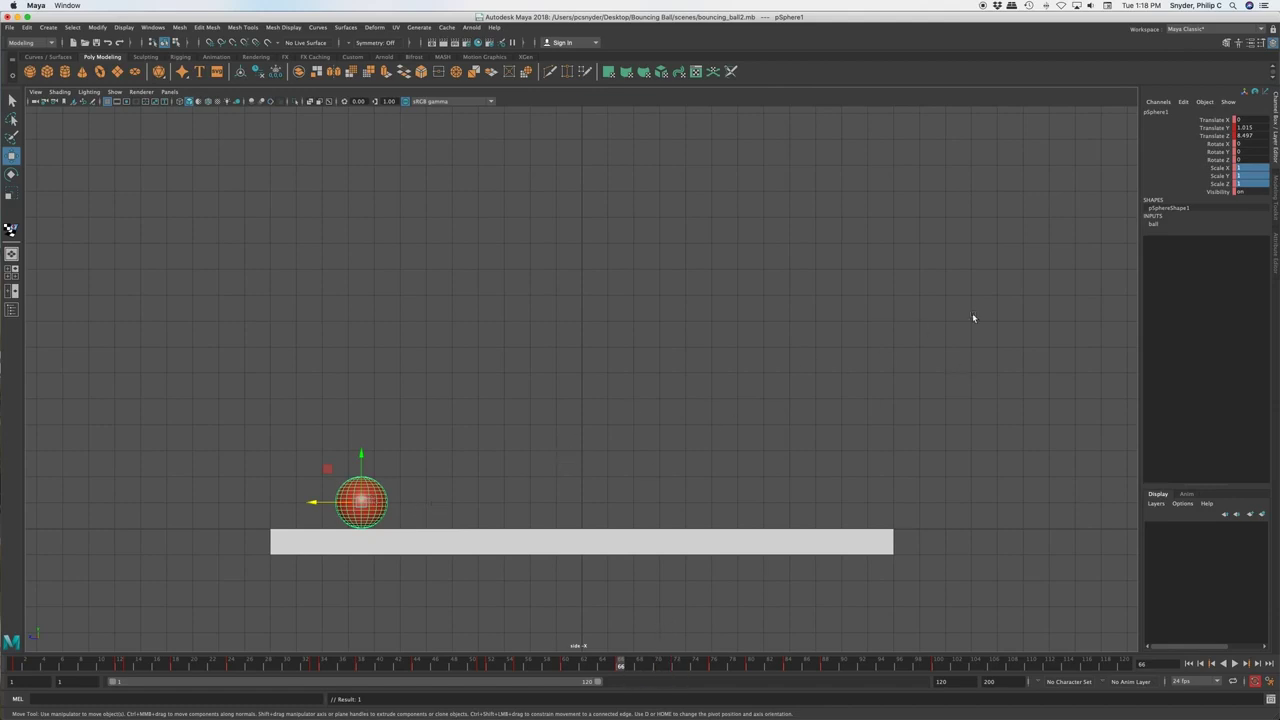
click(1250, 167)
drag(1250, 167, 1252, 187)
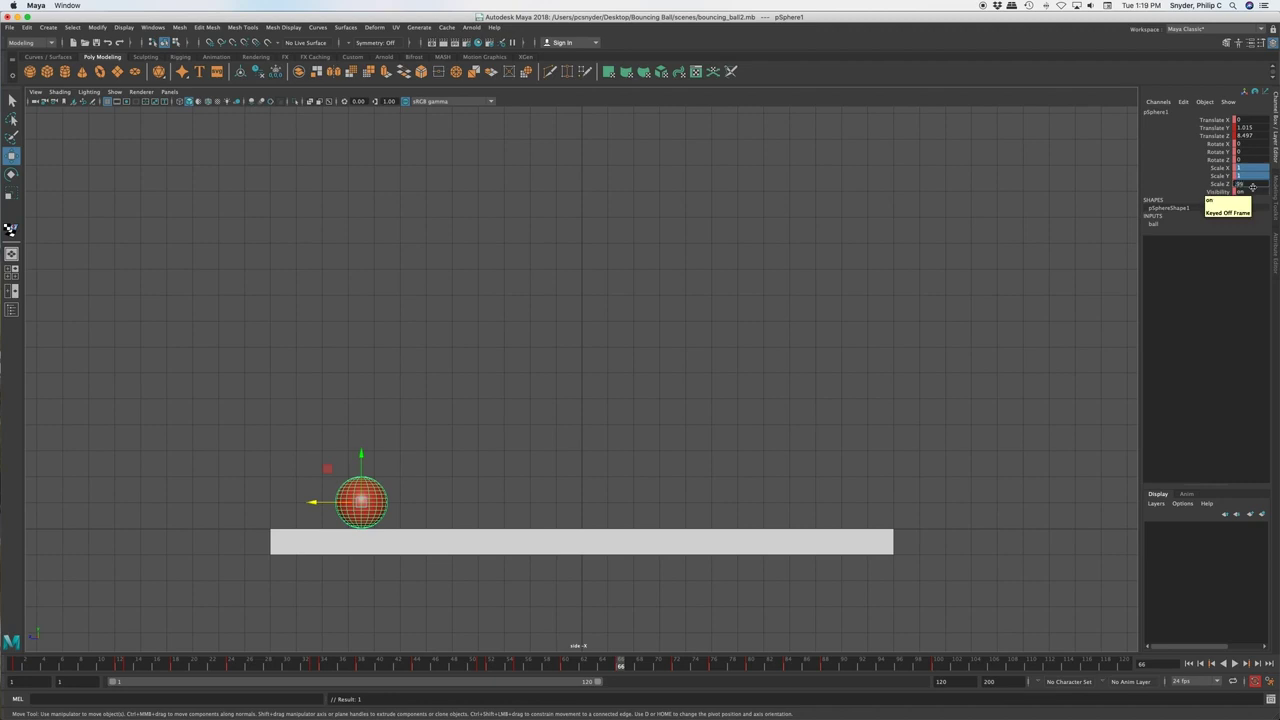
key(Return)
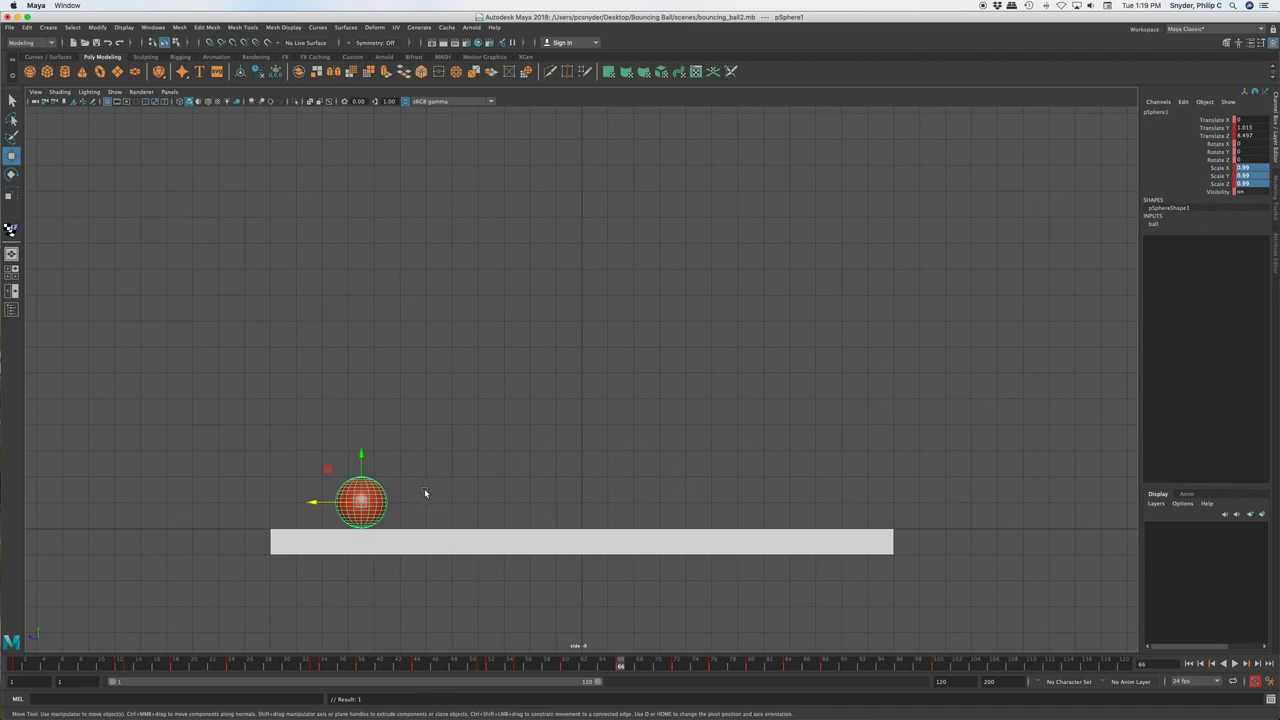
Try to stretch the ball at frame 69 to about 1.34 on Scale Y, 0.814 on Scale X and 0.81 on Scale Z
drag(612, 667, 675, 669)
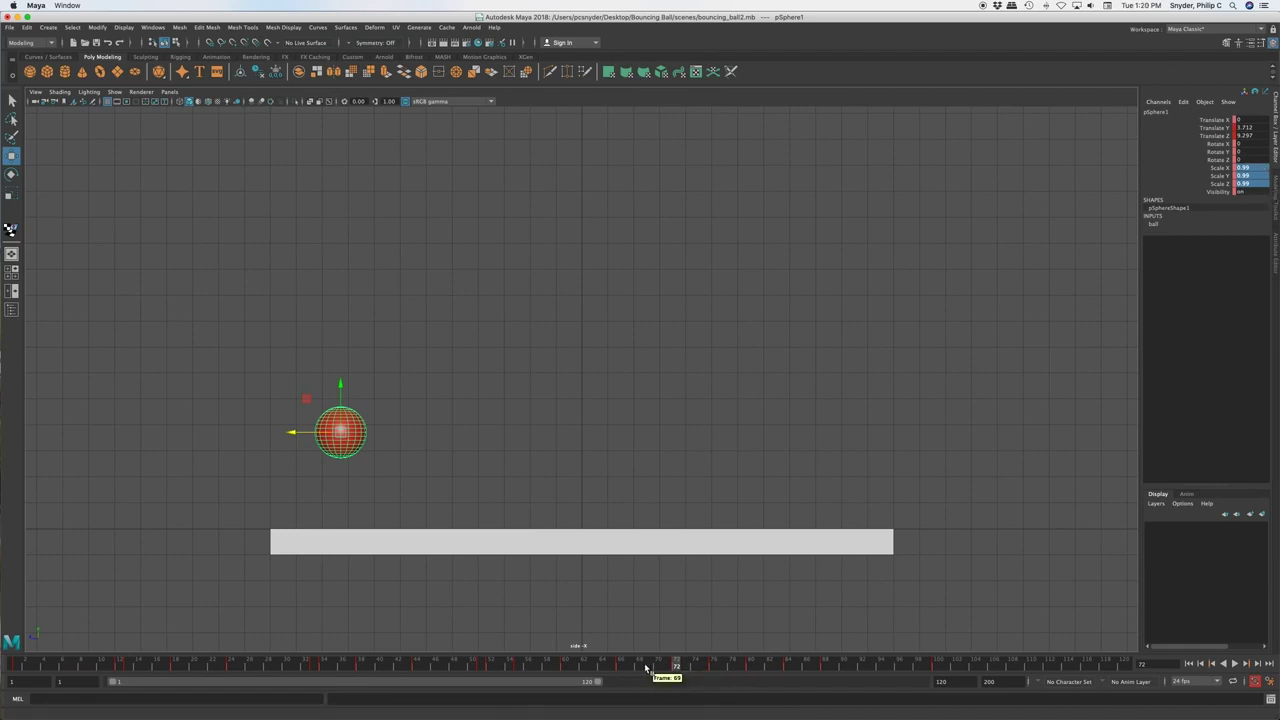
click(645, 668)
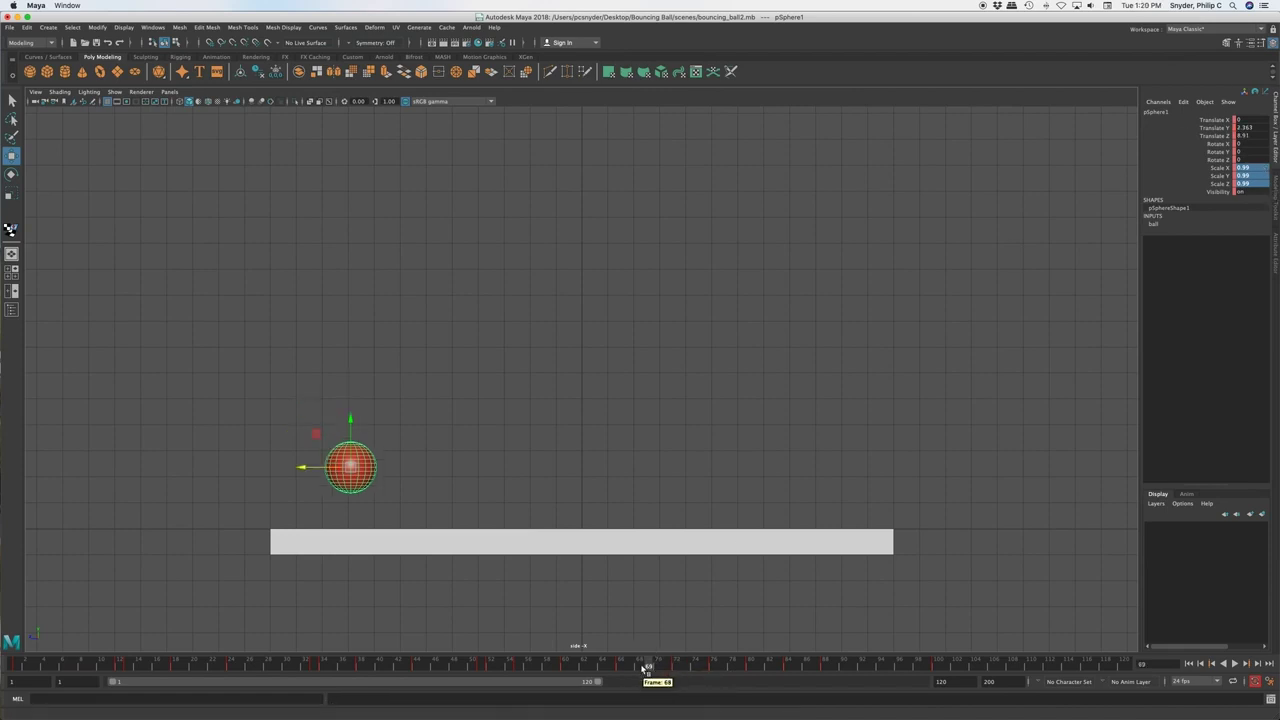
click(647, 668)
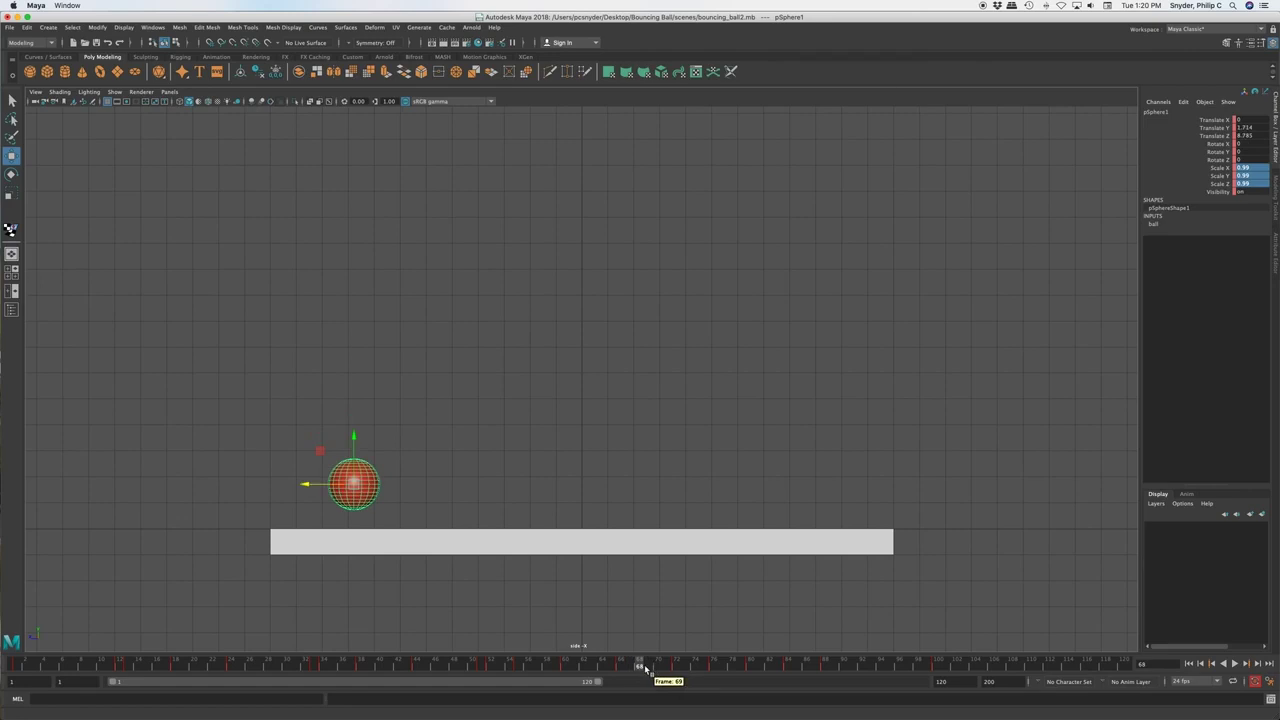
click(647, 668)
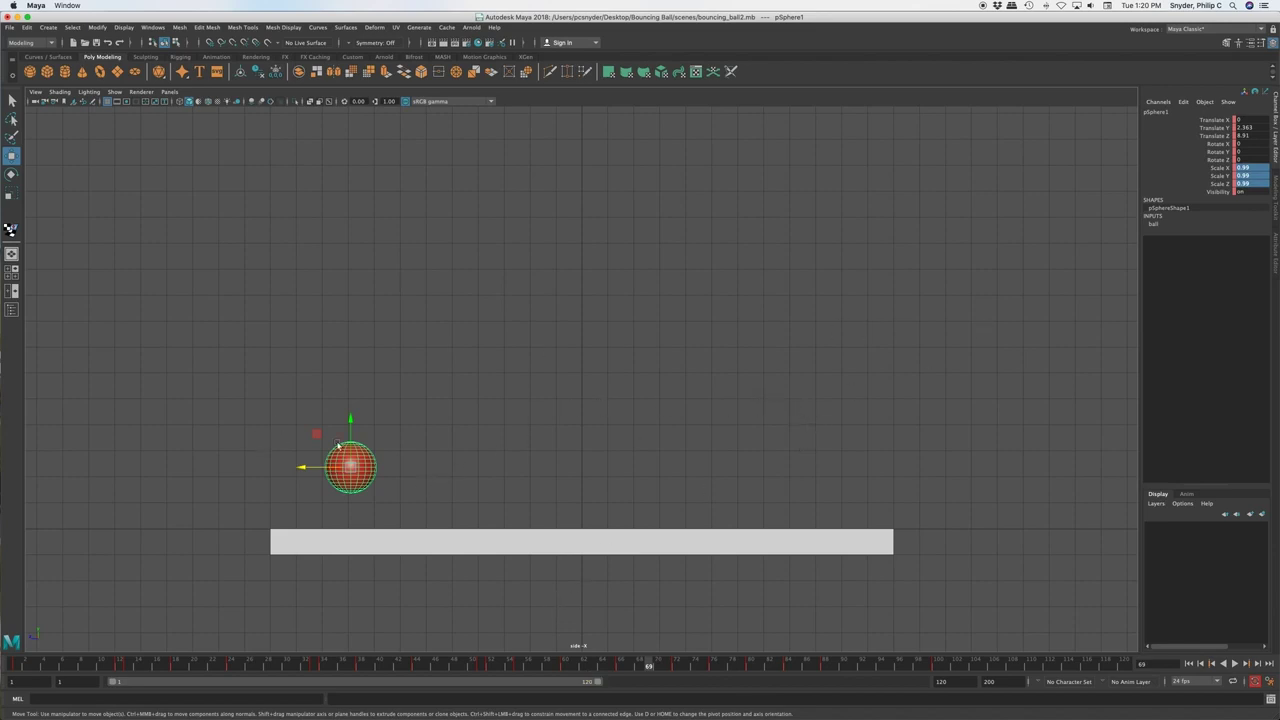
key(r)
mouse_move(350, 420)
mouse_down()
mouse_move(351, 408)
mouse_move(350, 434)
mouse_up()
key(space)
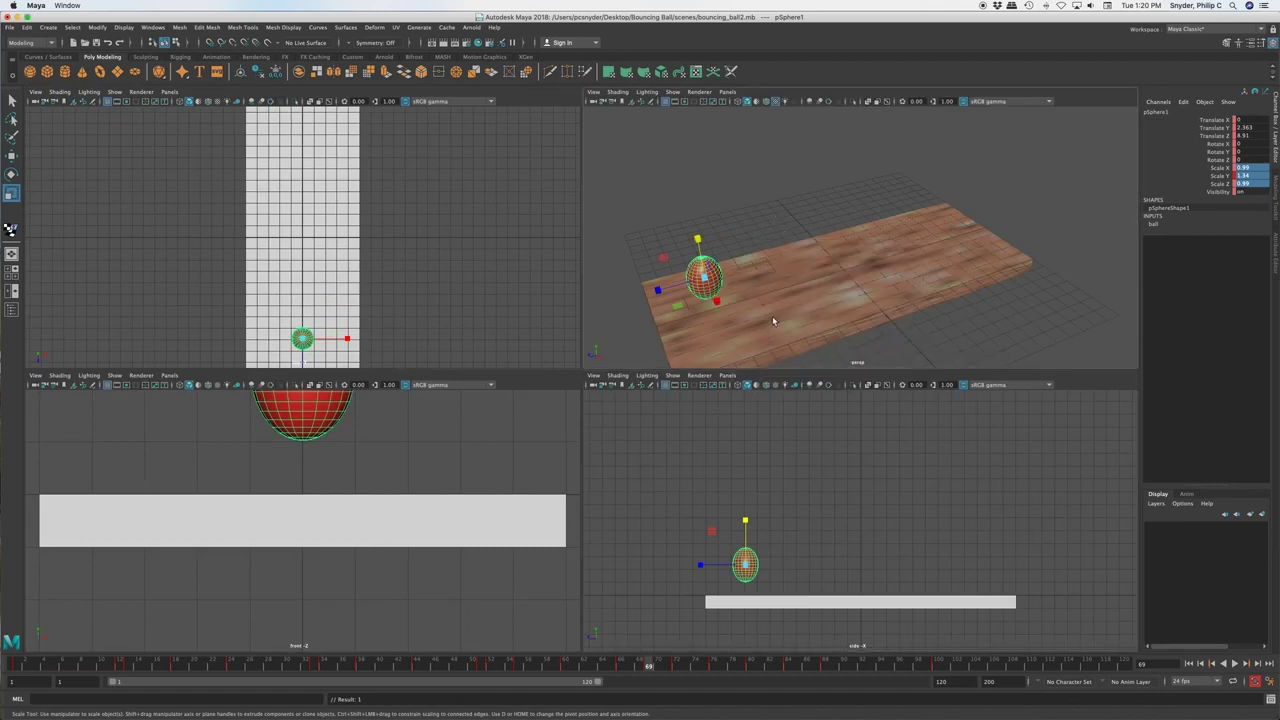
key(space)
drag(277, 483, 232, 475)
key(space)
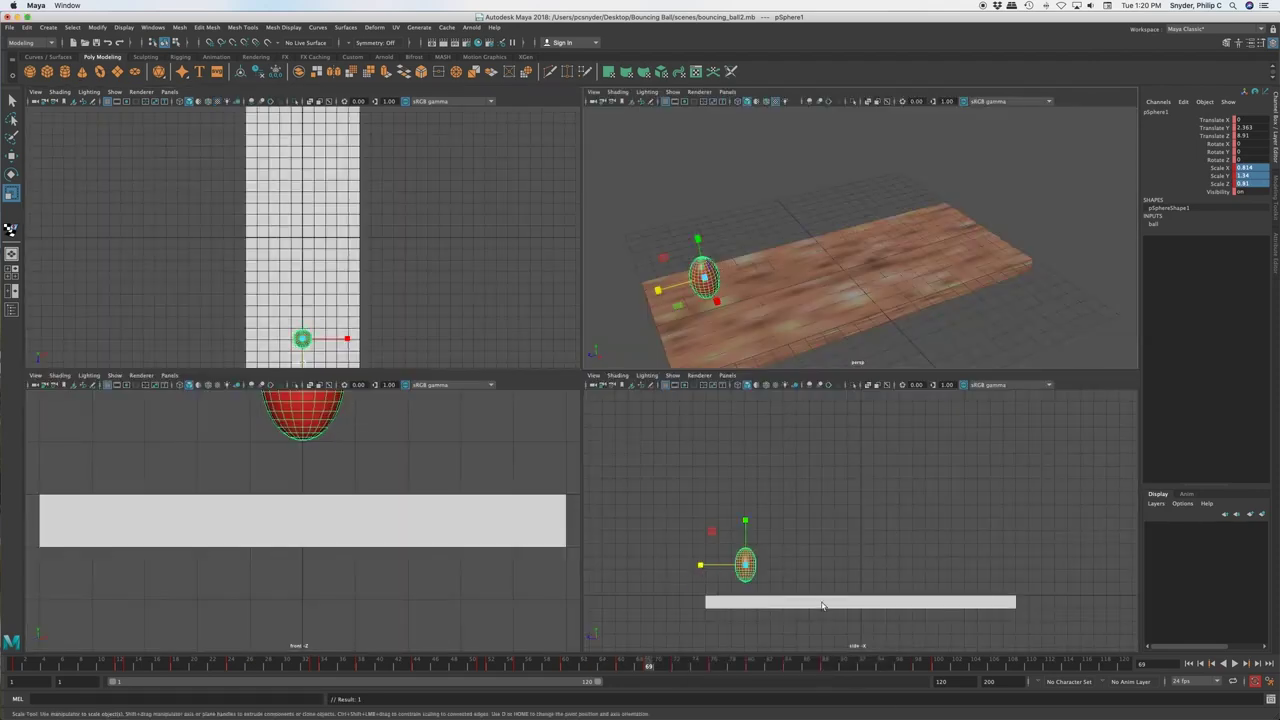
key(space)
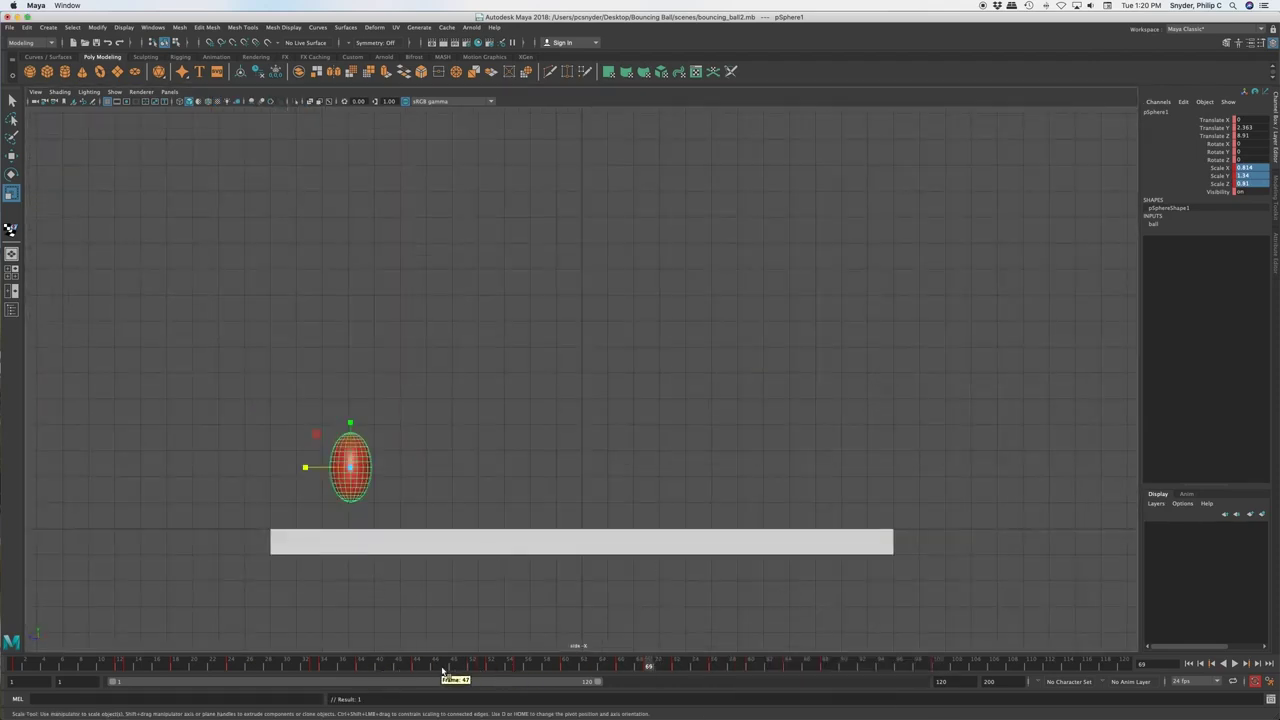
At frame 67, slide the ball back to about 8.496 on Translate Z and lower it to about 0.963 on Translate Y
click(573, 663)
drag(573, 663, 620, 667)
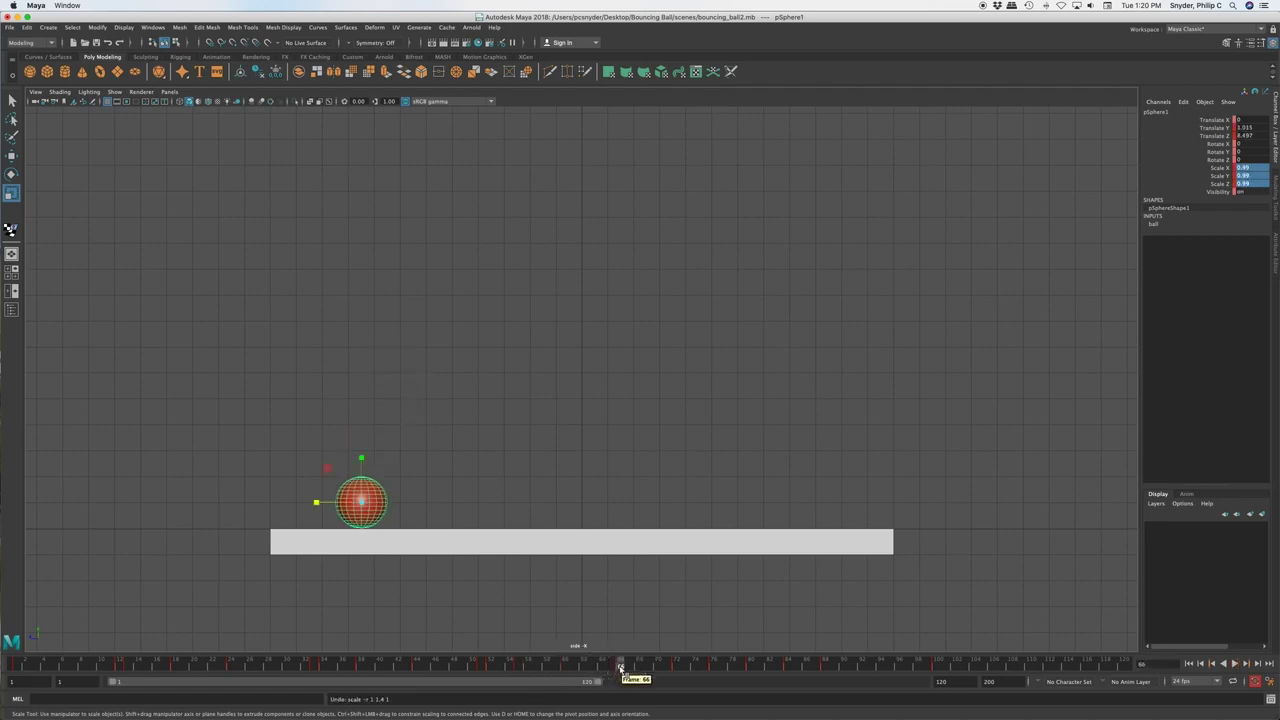
click(630, 666)
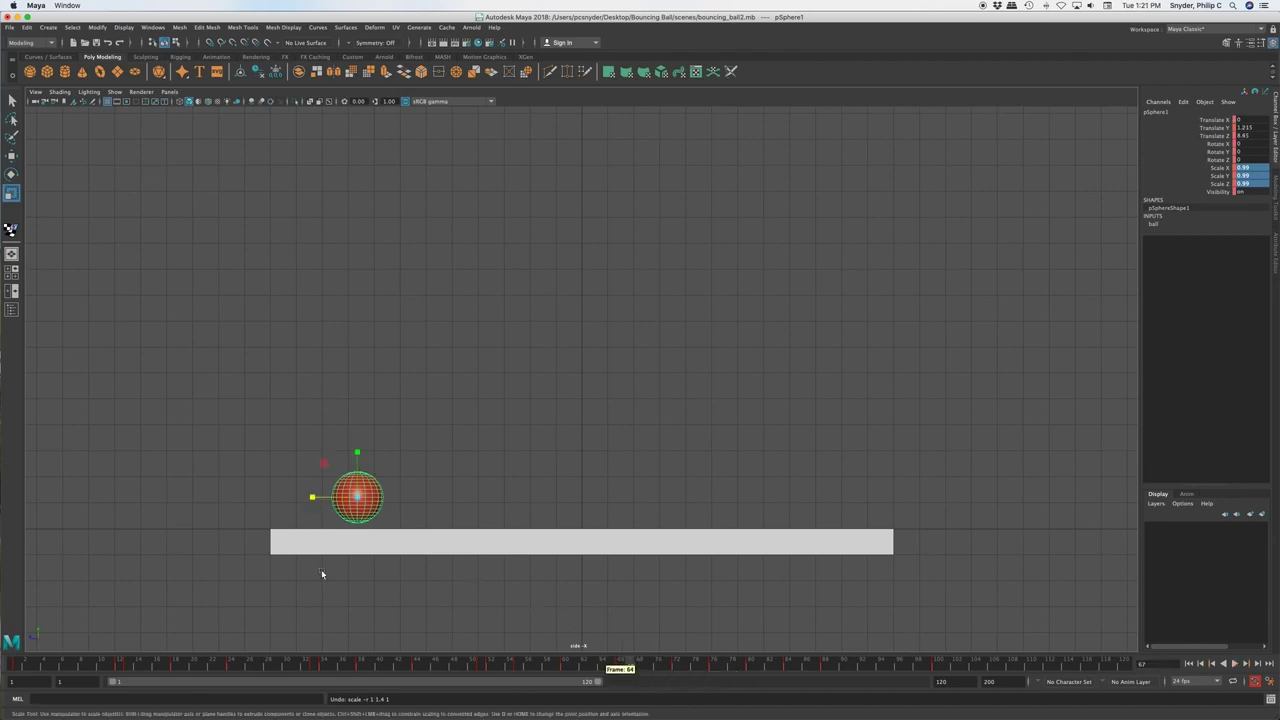
key(w)
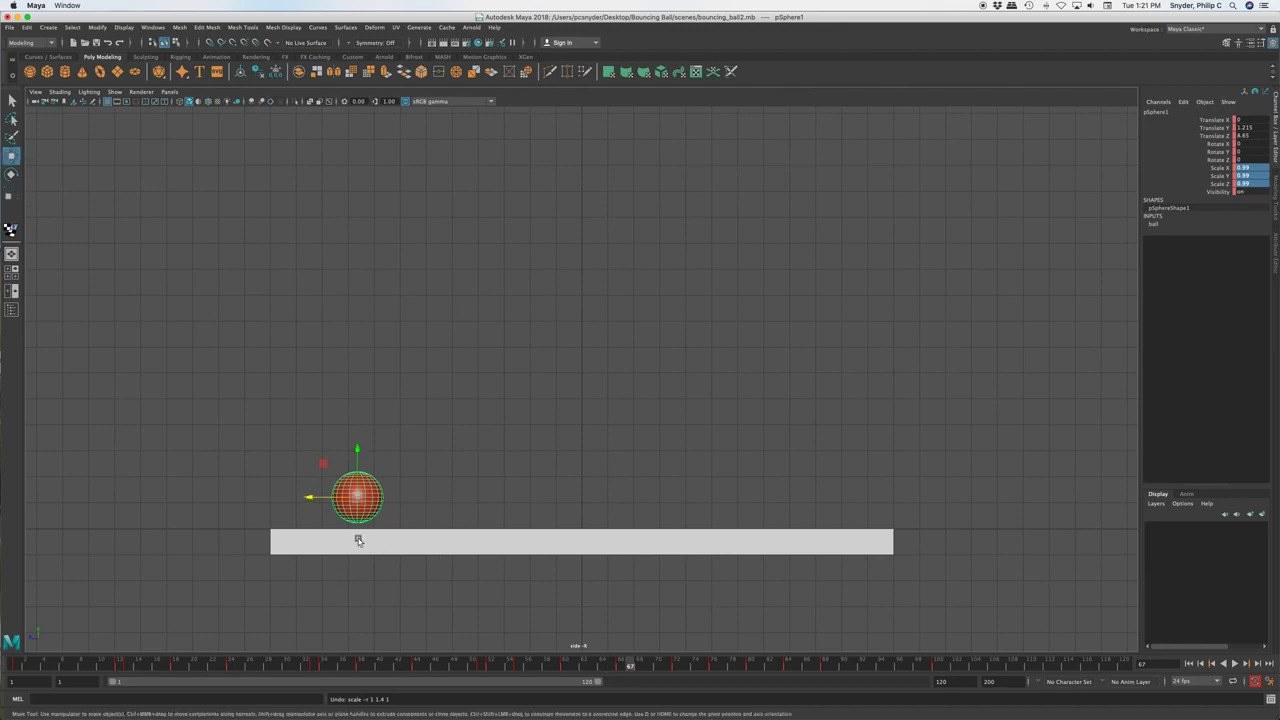
drag(309, 497, 314, 494)
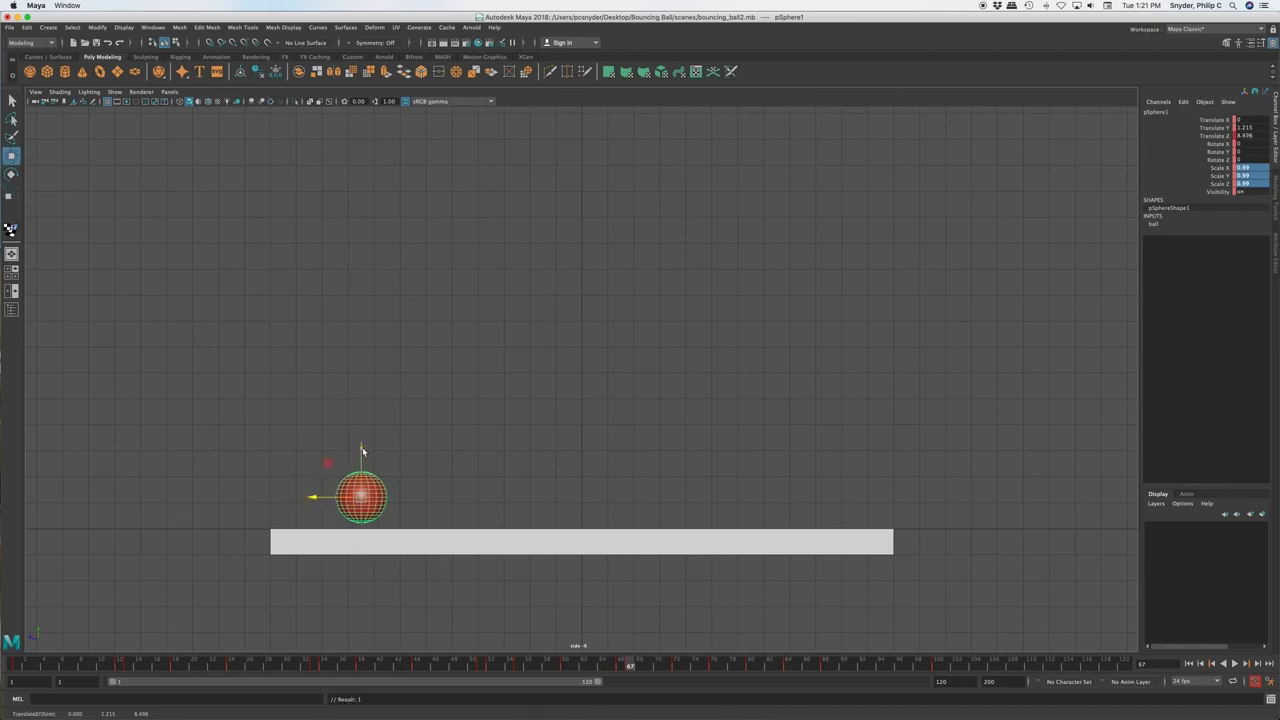
drag(362, 451, 365, 462)
Squash the ball at frame 67 to about 0.671 on Scale Y and lower it onto the table at about 0.598 on Translate Y
key(r)
drag(361, 457, 362, 478)
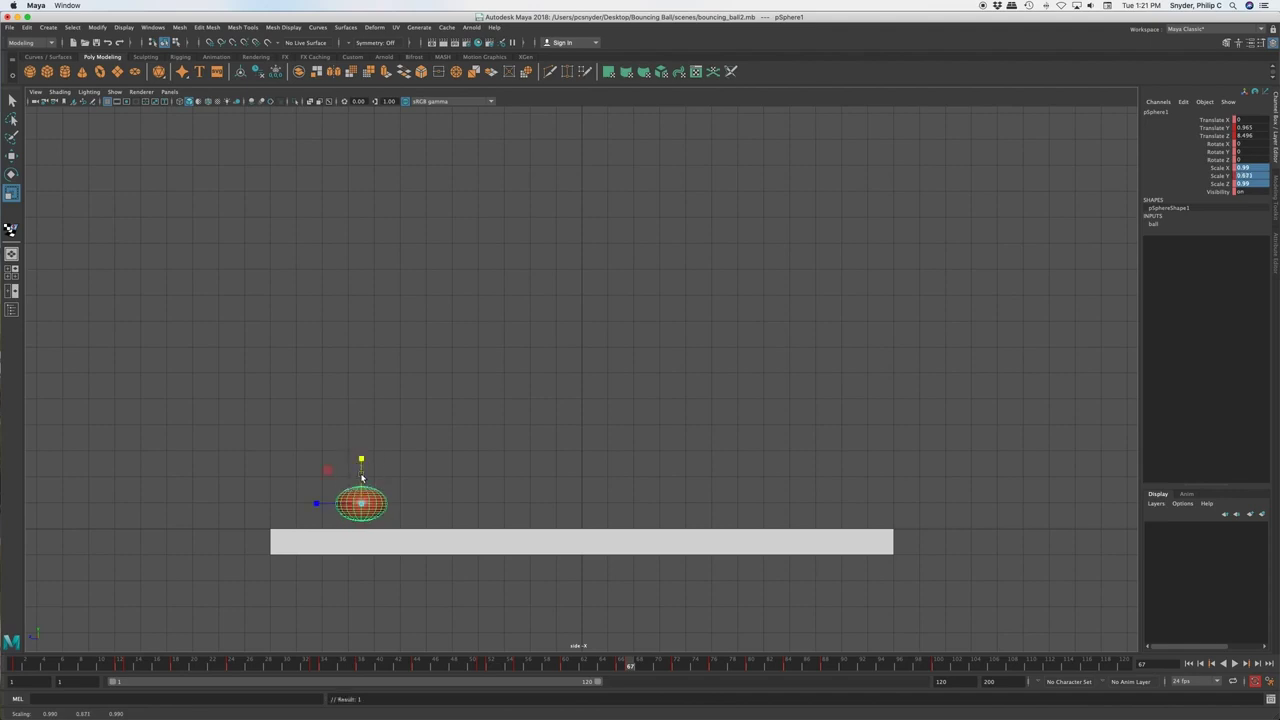
key(w)
drag(362, 458, 363, 467)
Using the perspective view, widen the squashed ball at frame 67 to about 1.359 on Scale X and 1.147 on Scale Z
key(space)
key(r)
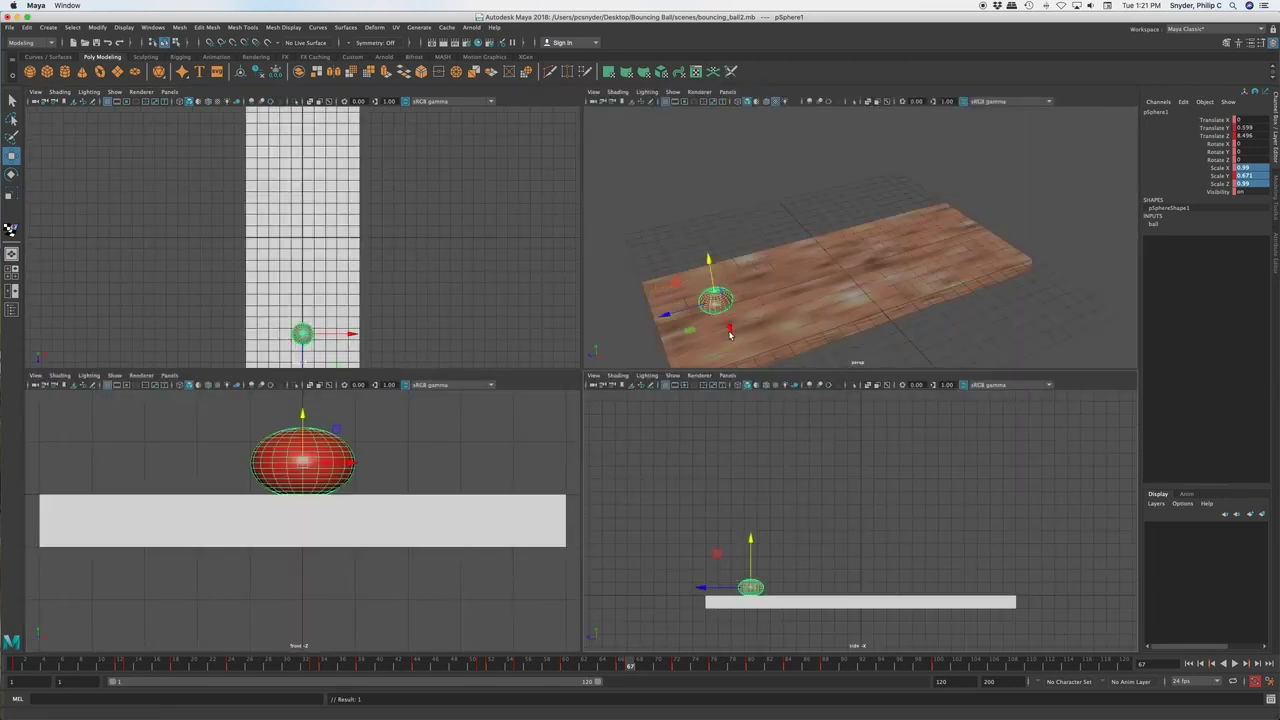
drag(729, 327, 733, 347)
drag(669, 314, 658, 318)
key(space)
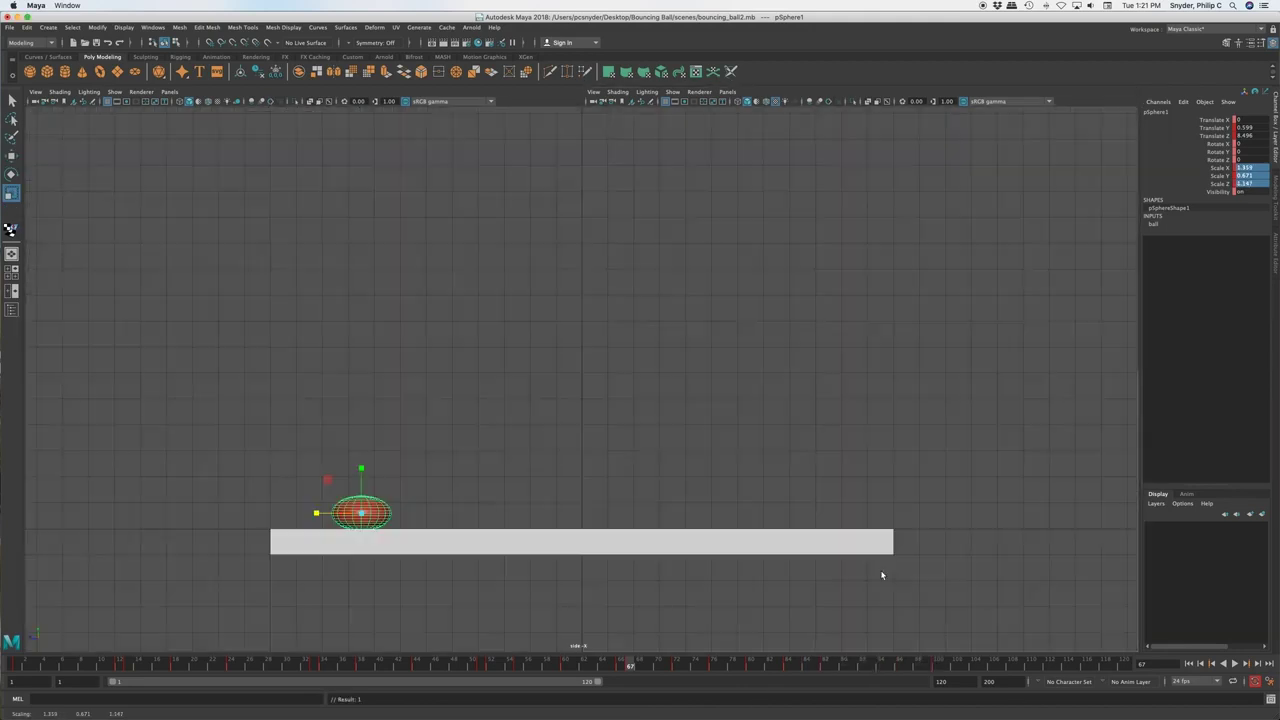
key(w)
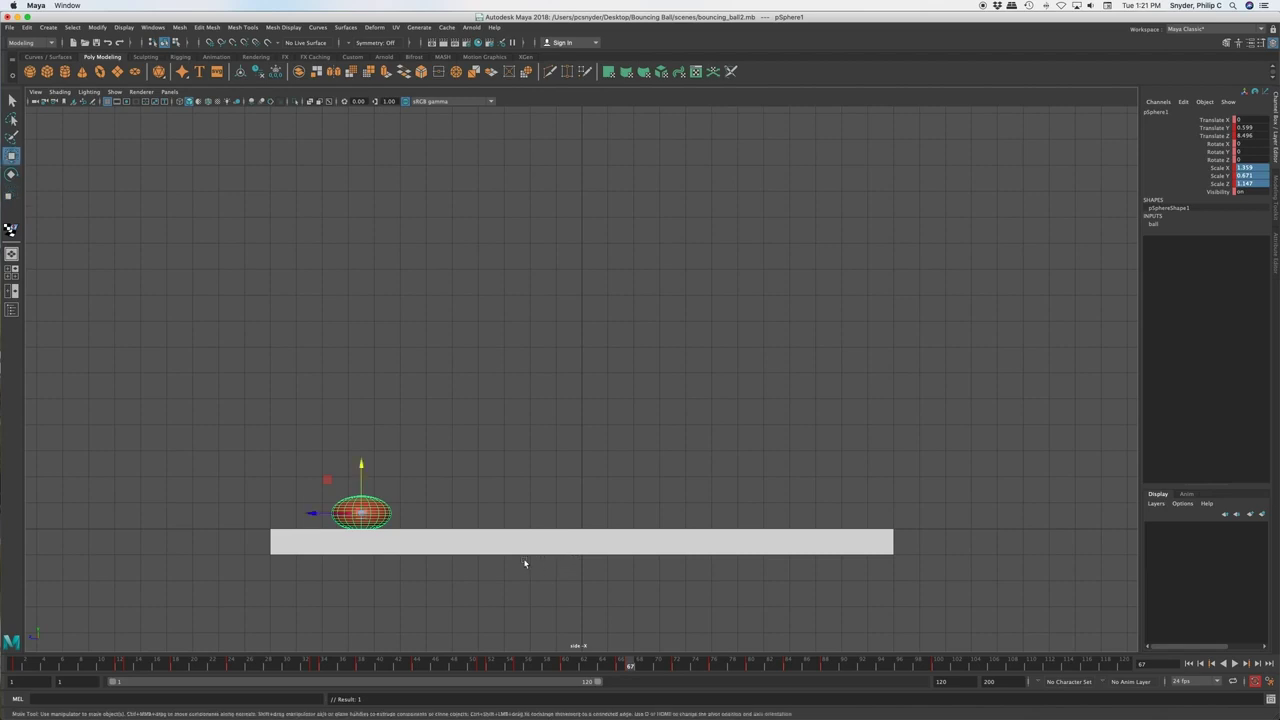
At frame 72, set the ball's Scale X, Y and Z back to 1
drag(610, 665, 674, 664)
key(r)
key(z)
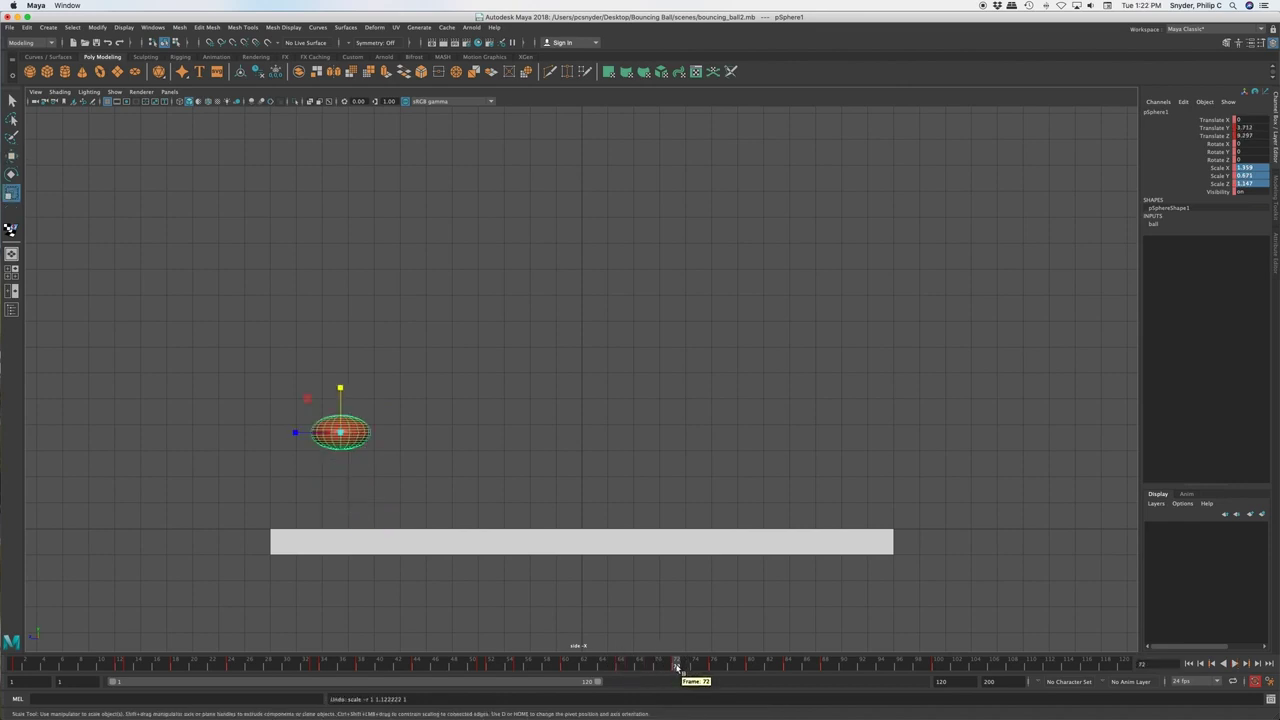
click(1250, 183)
text(0)
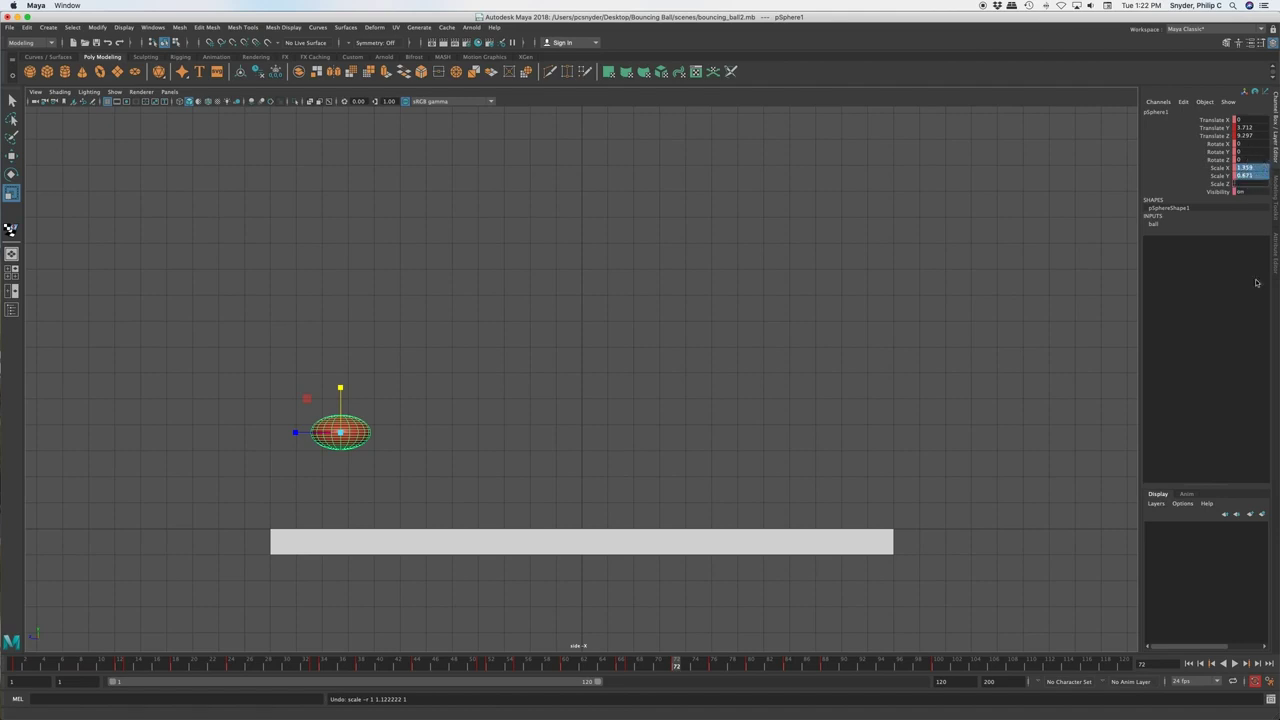
key(Return)
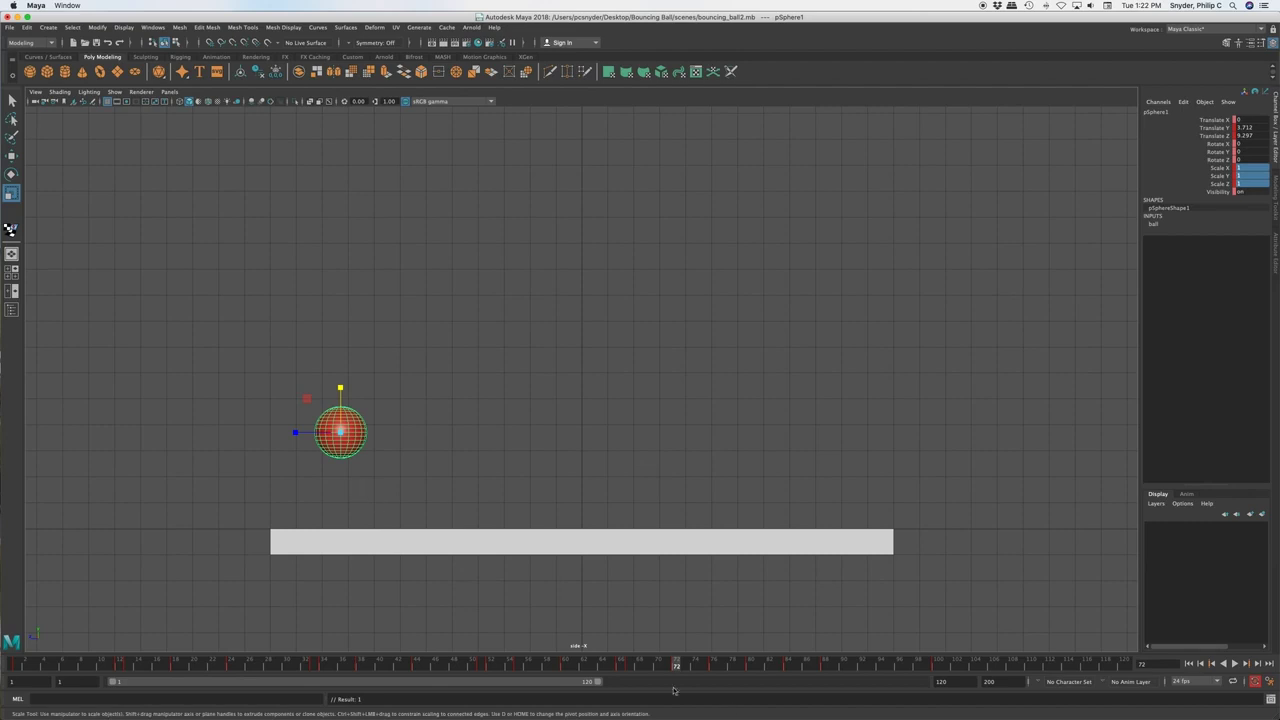
At frame 69, stretch the ball to about 1.159 on Scale Y and narrow its sides using the perspective view
drag(683, 668, 648, 668)
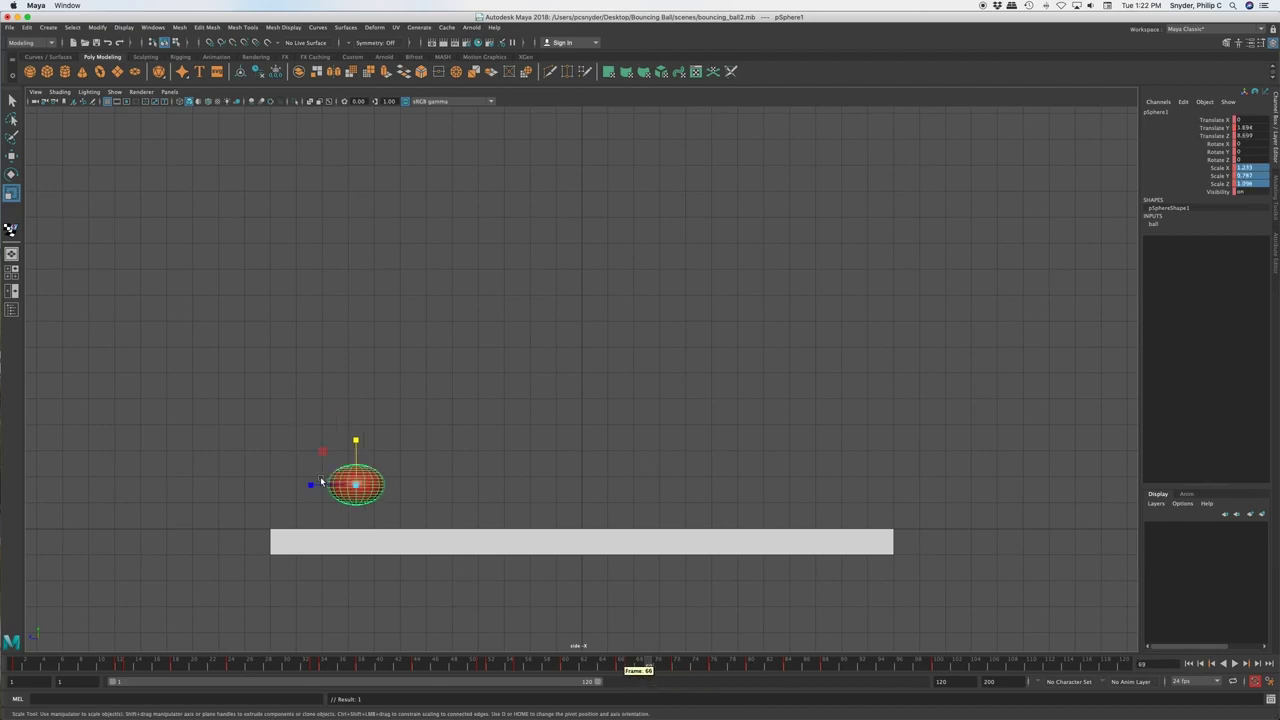
mouse_move(357, 441)
mouse_down()
mouse_move(354, 423)
mouse_move(354, 437)
mouse_up()
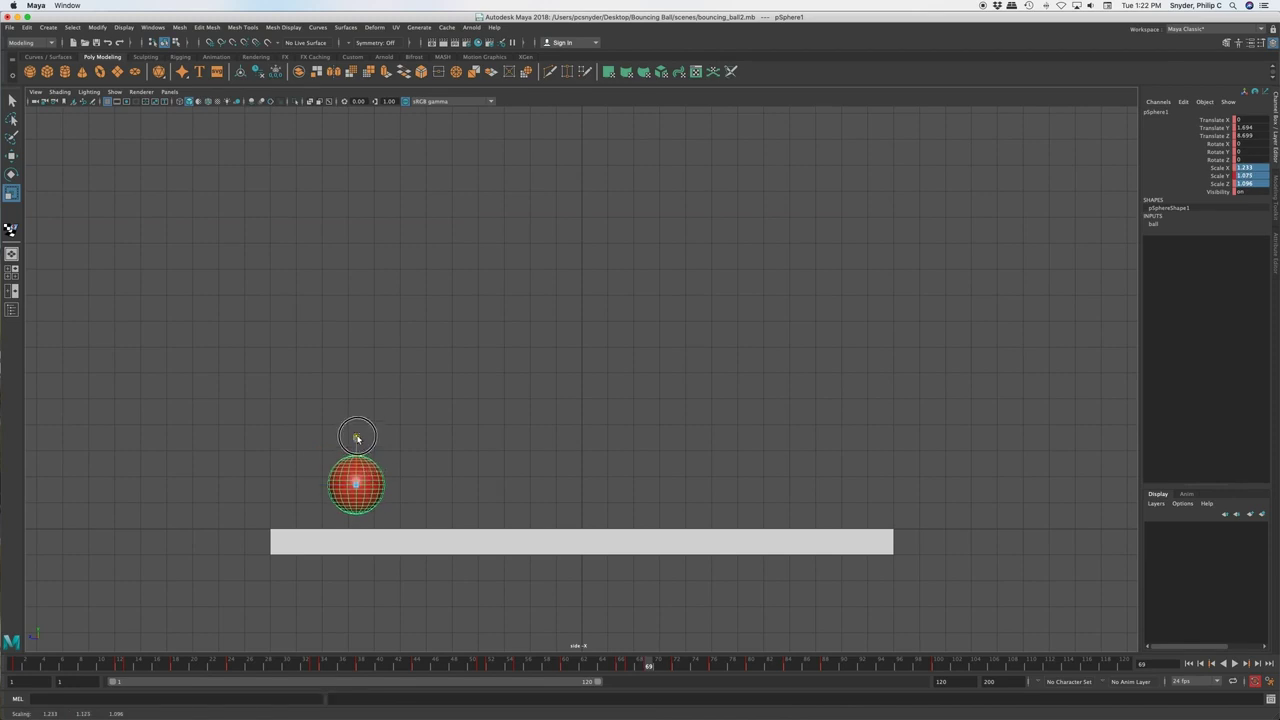
key(space)
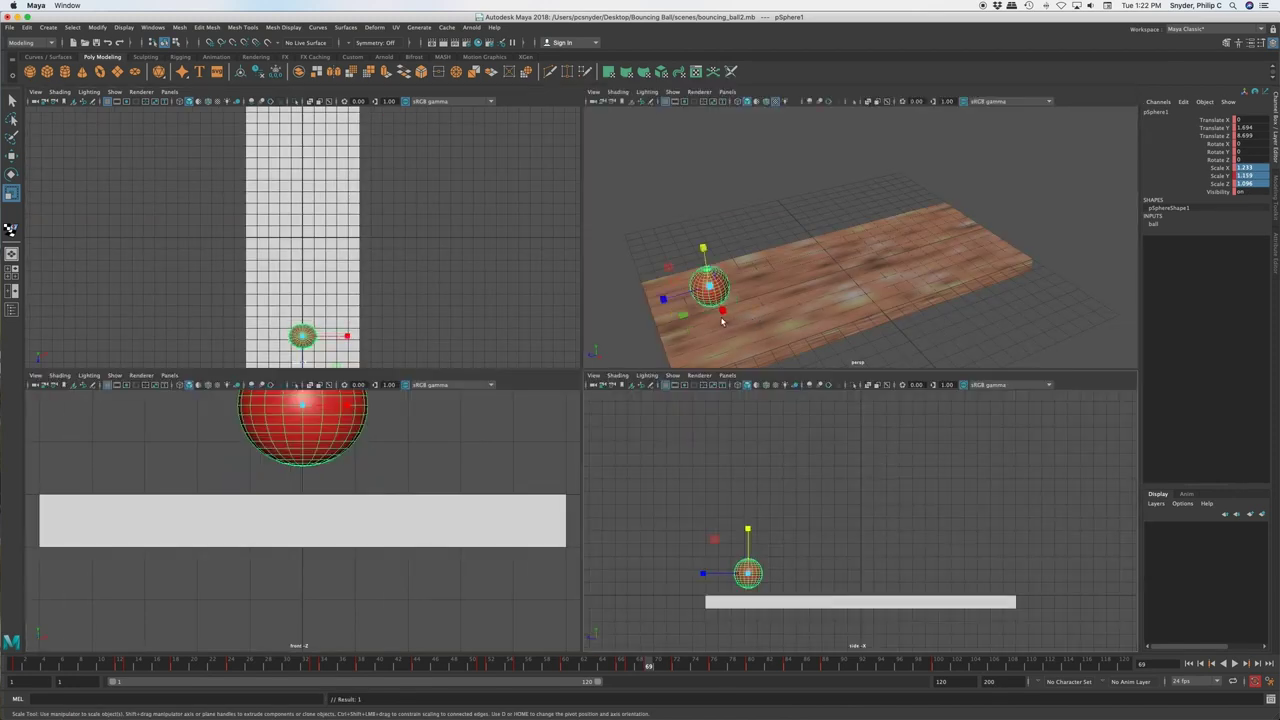
drag(723, 313, 680, 298)
key(space)
At frame 76, move the ball to about 10.008 on Translate Z and set its Scale X, Y and Z to 0.99
drag(614, 668, 714, 668)
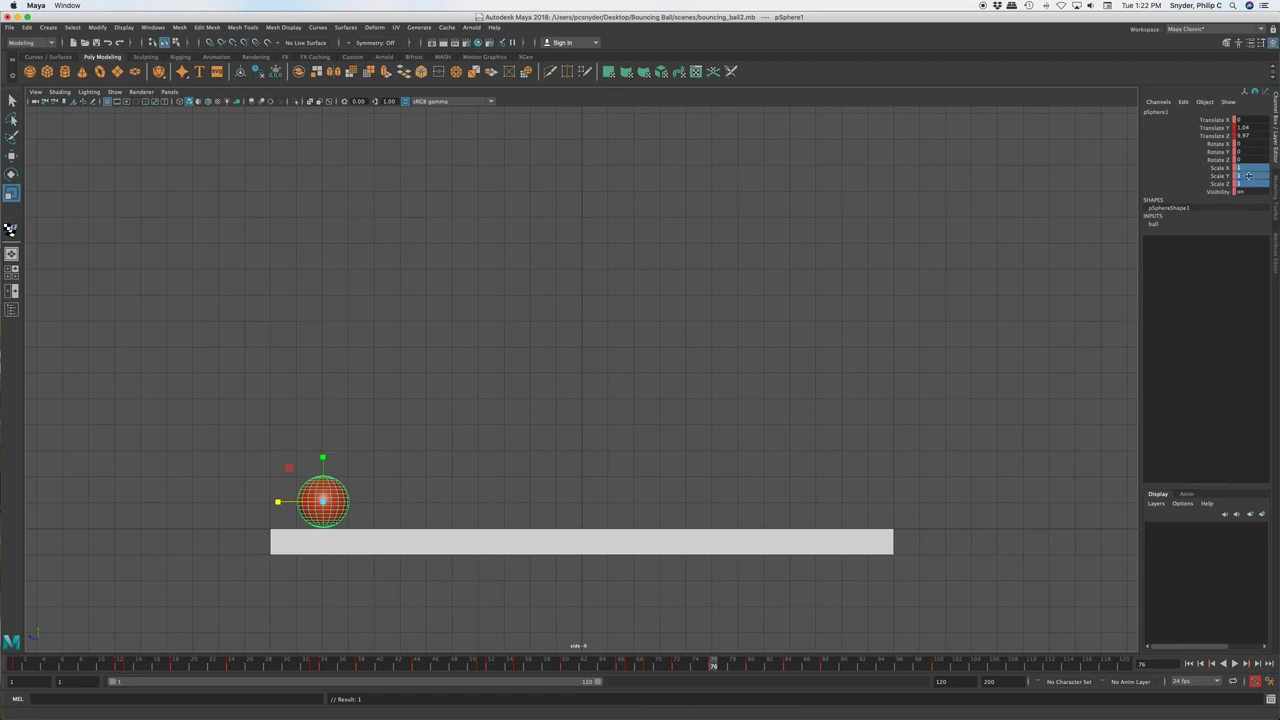
key(w)
drag(280, 502, 274, 506)
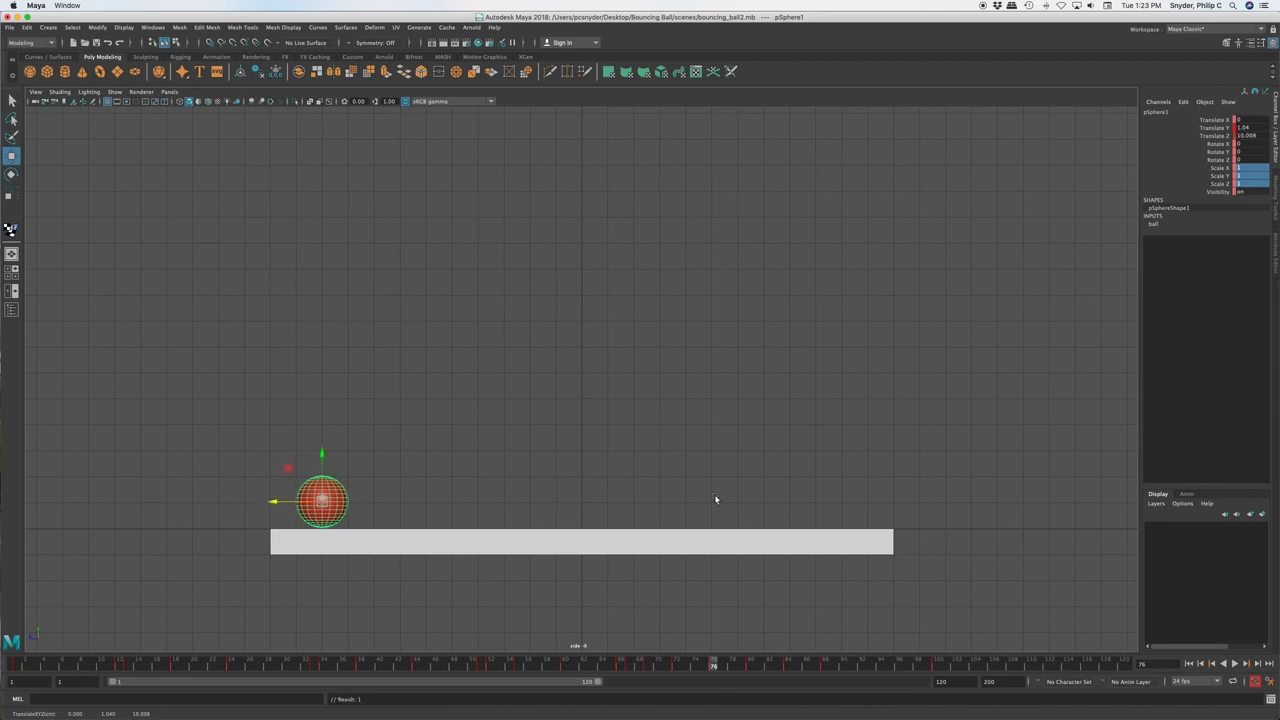
middle_drag(1253, 167, 1245, 168)
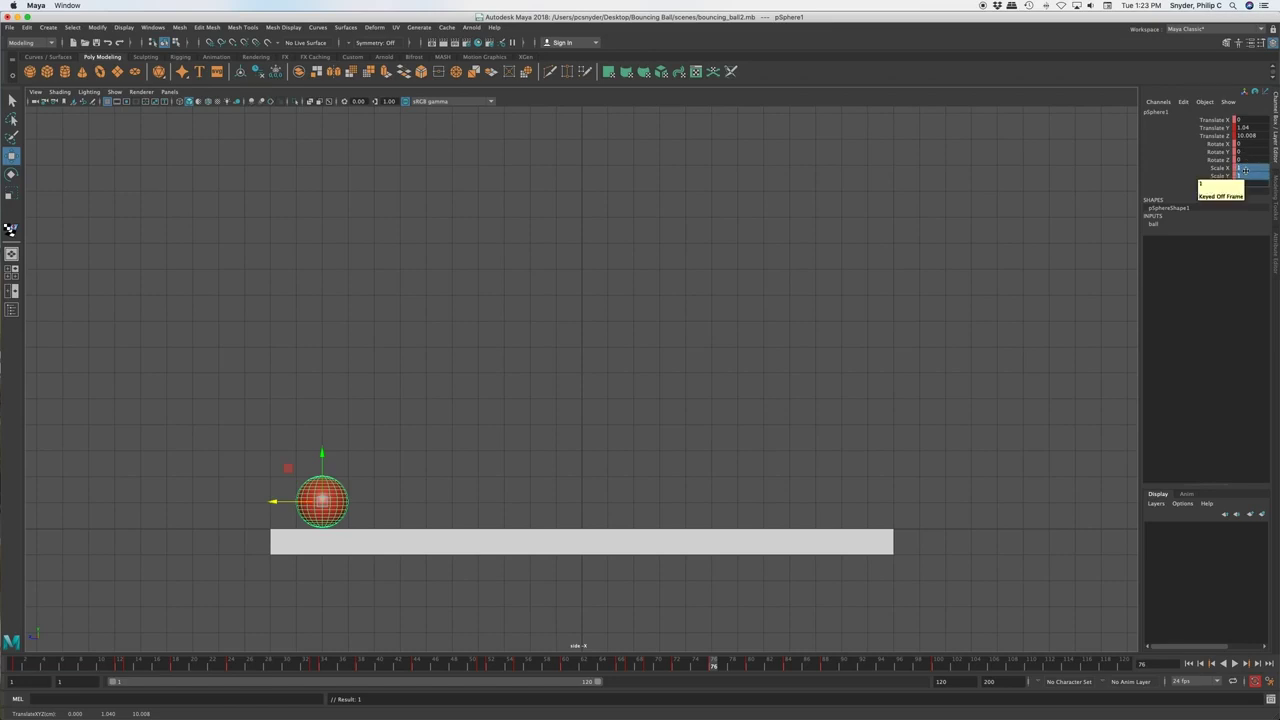
middle_drag(1245, 171, 1246, 170)
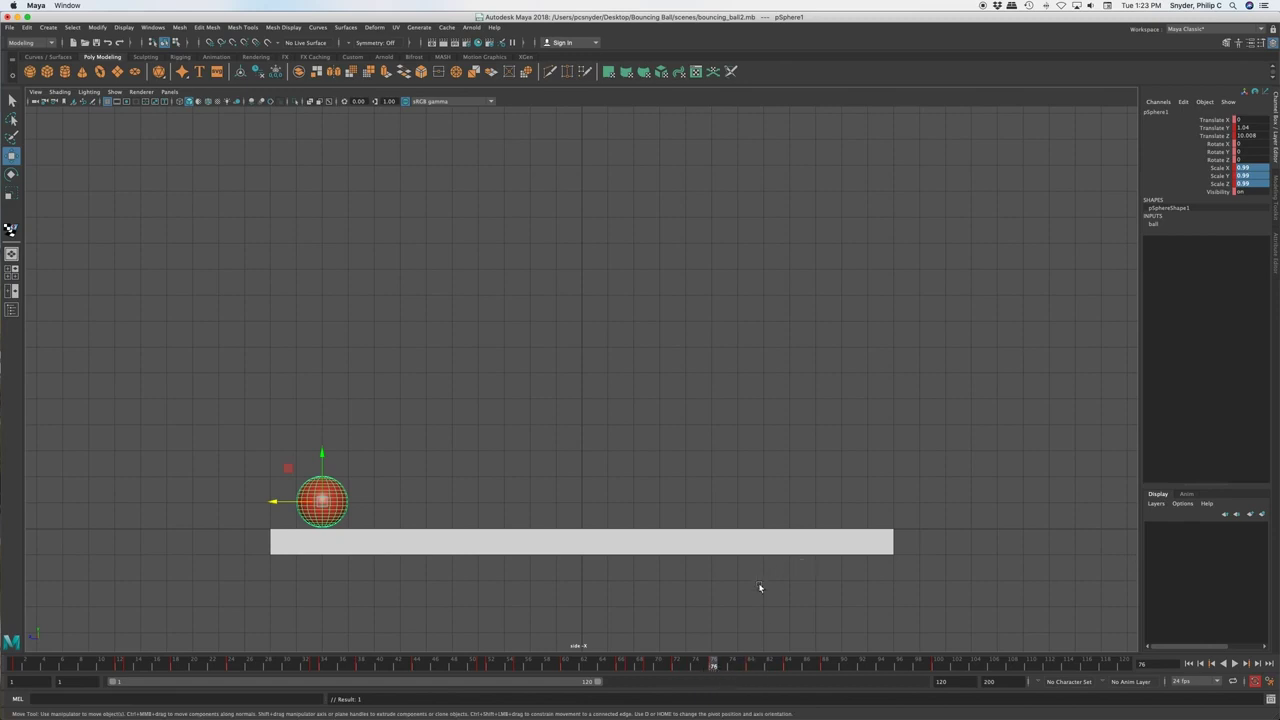
click(273, 501)
At frame 77, squash the ball to about 0.737 on Scale Y and rest it on the table at about 0.685 Translate Y, 9.534 Translate Z
click(711, 667)
click(713, 667)
click(720, 667)
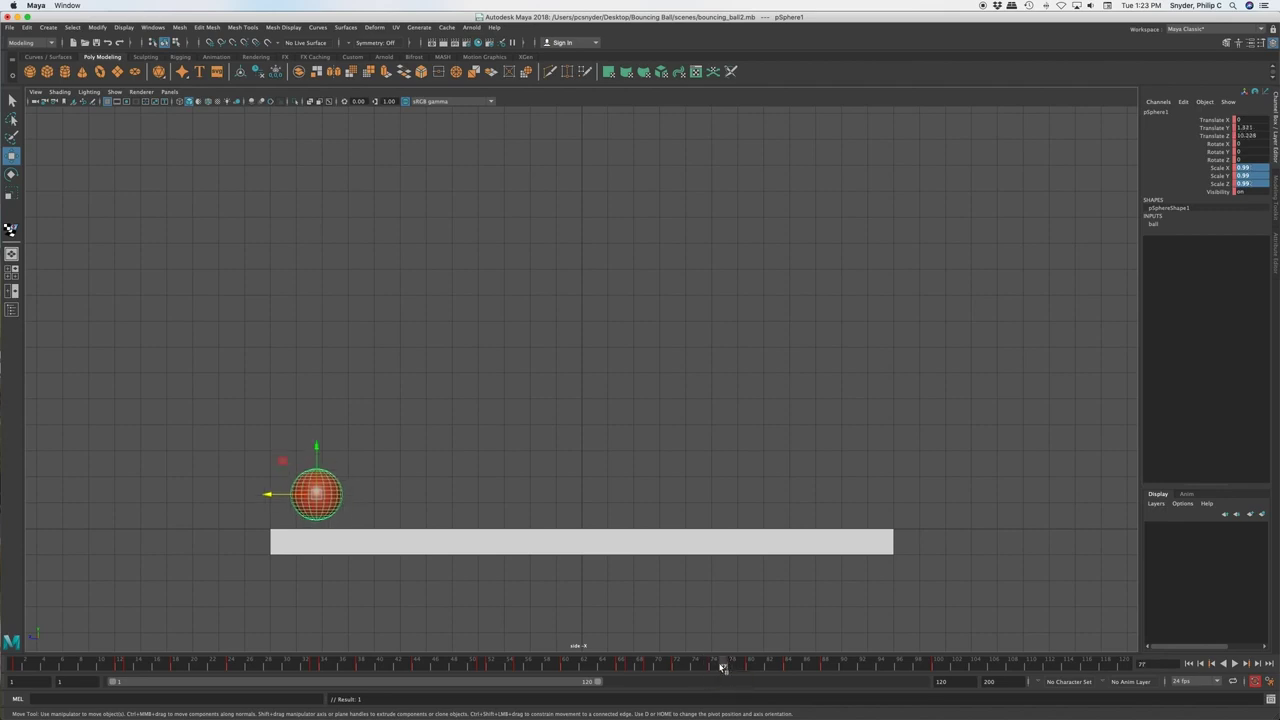
mouse_move(277, 495)
mouse_down()
mouse_move(266, 491)
mouse_move(287, 492)
mouse_up()
drag(337, 446, 336, 465)
key(r)
key(w)
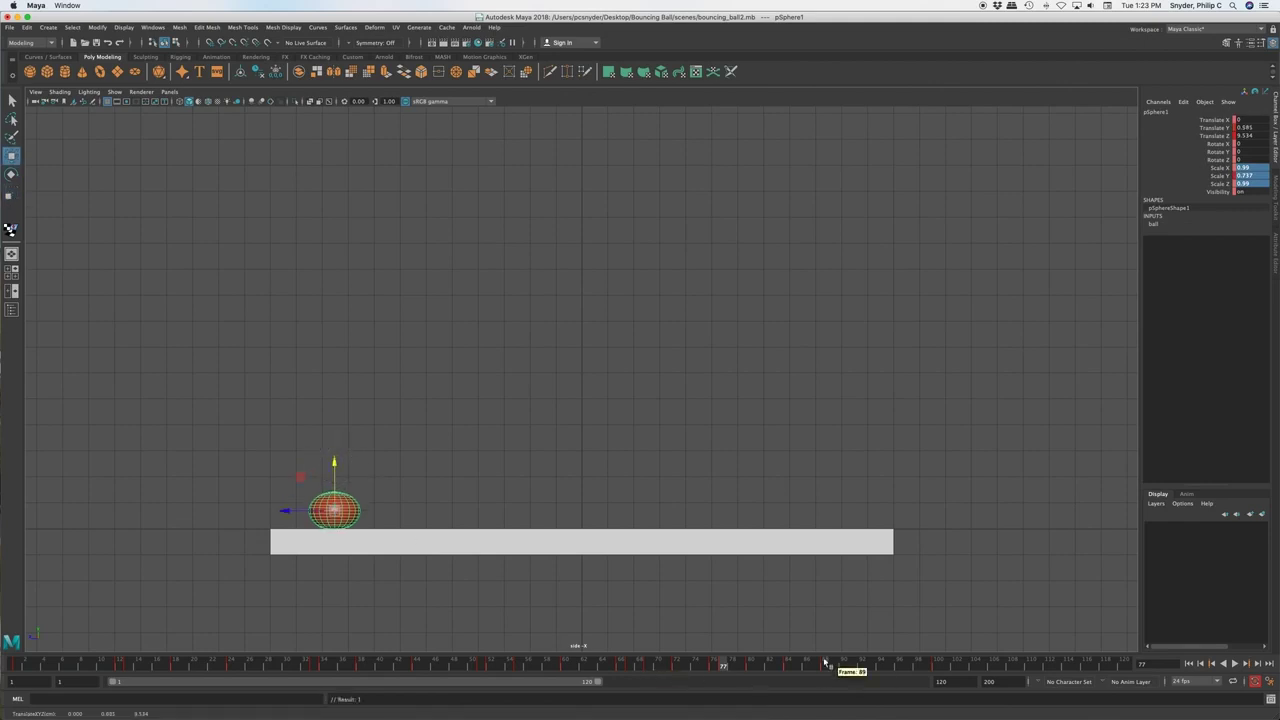
Using the perspective view, widen the squashed ball at frame 77 to about 1.247 on Scale X and slightly on Scale Z
key(space)
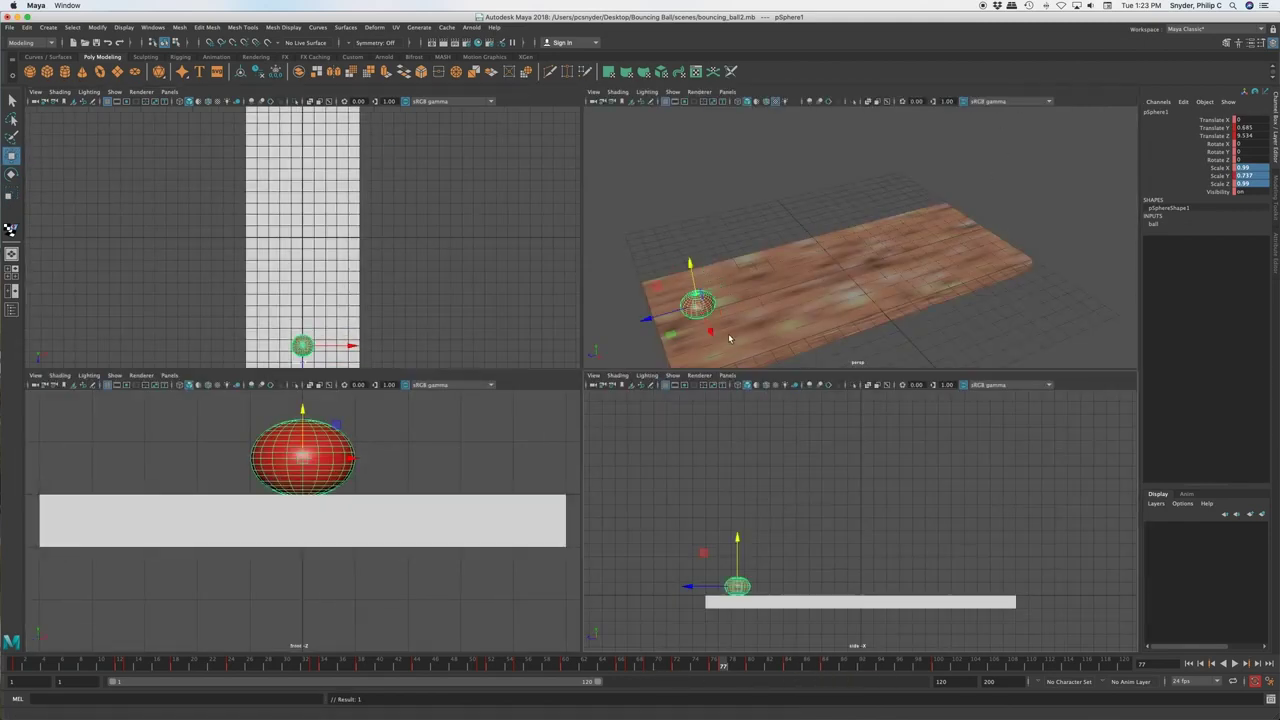
key(r)
drag(710, 334, 651, 318)
key(space)
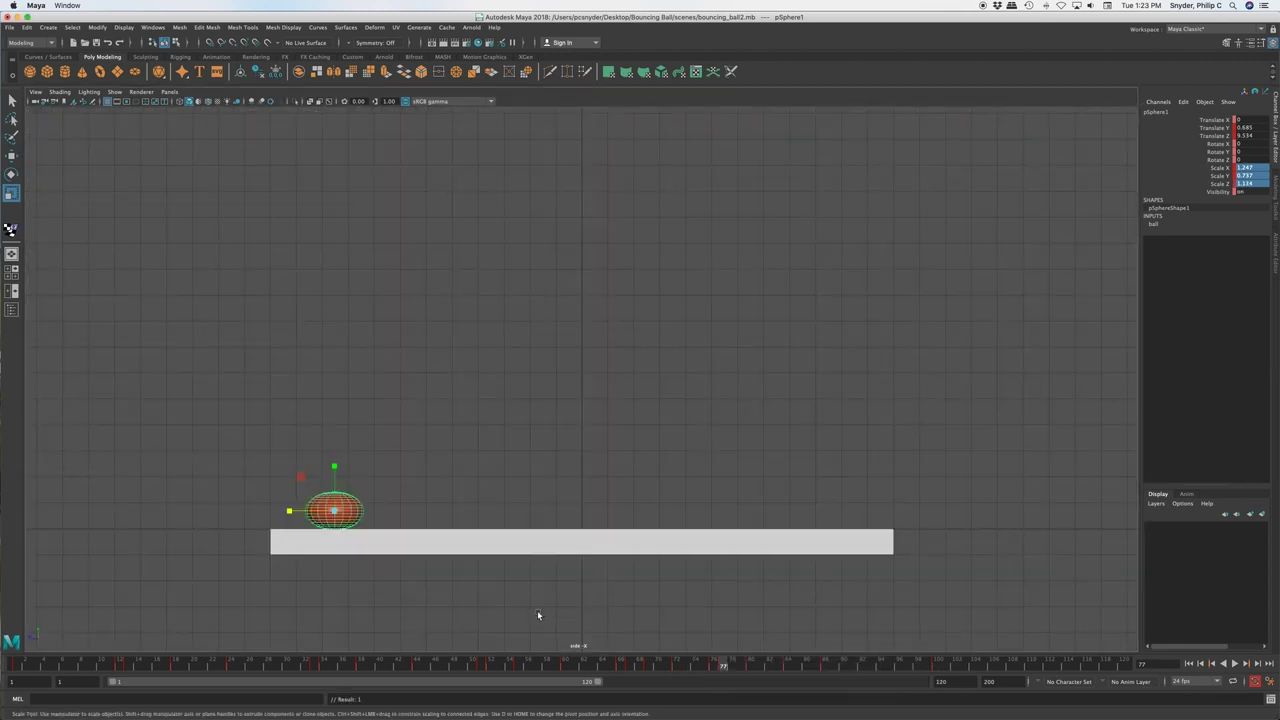
At frame 80, set the ball's Scale X, Y and Z back to 1
drag(723, 665, 752, 668)
key(w)
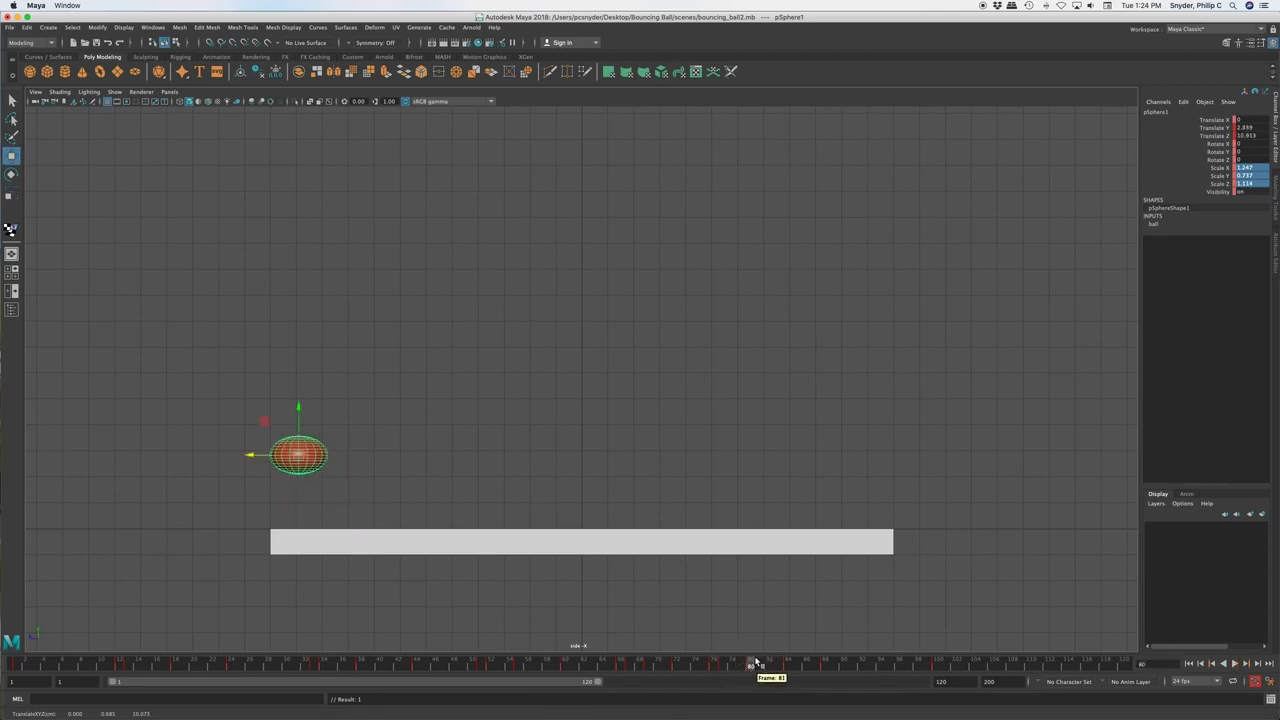
double_click(1248, 184)
text(1.33)
key(Return)
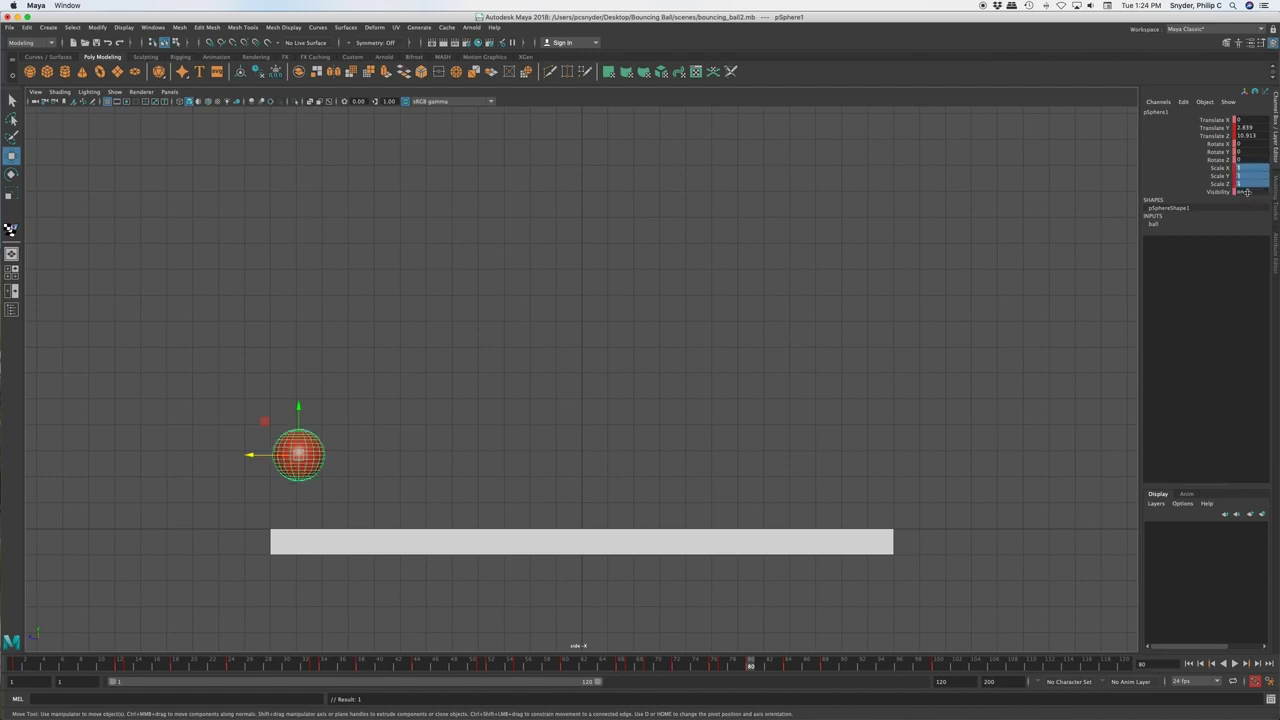
At frame 84, set the ball's Scale X, Y and Z to 0.99
drag(728, 668, 789, 667)
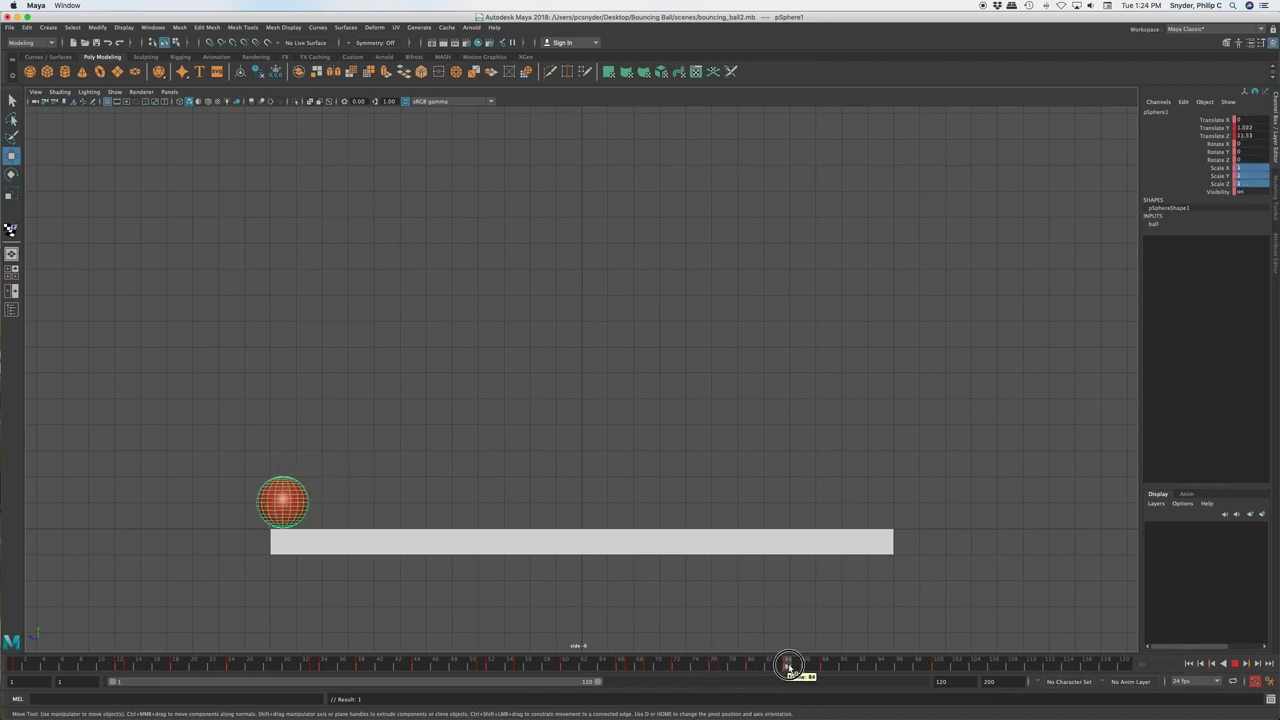
click(789, 667)
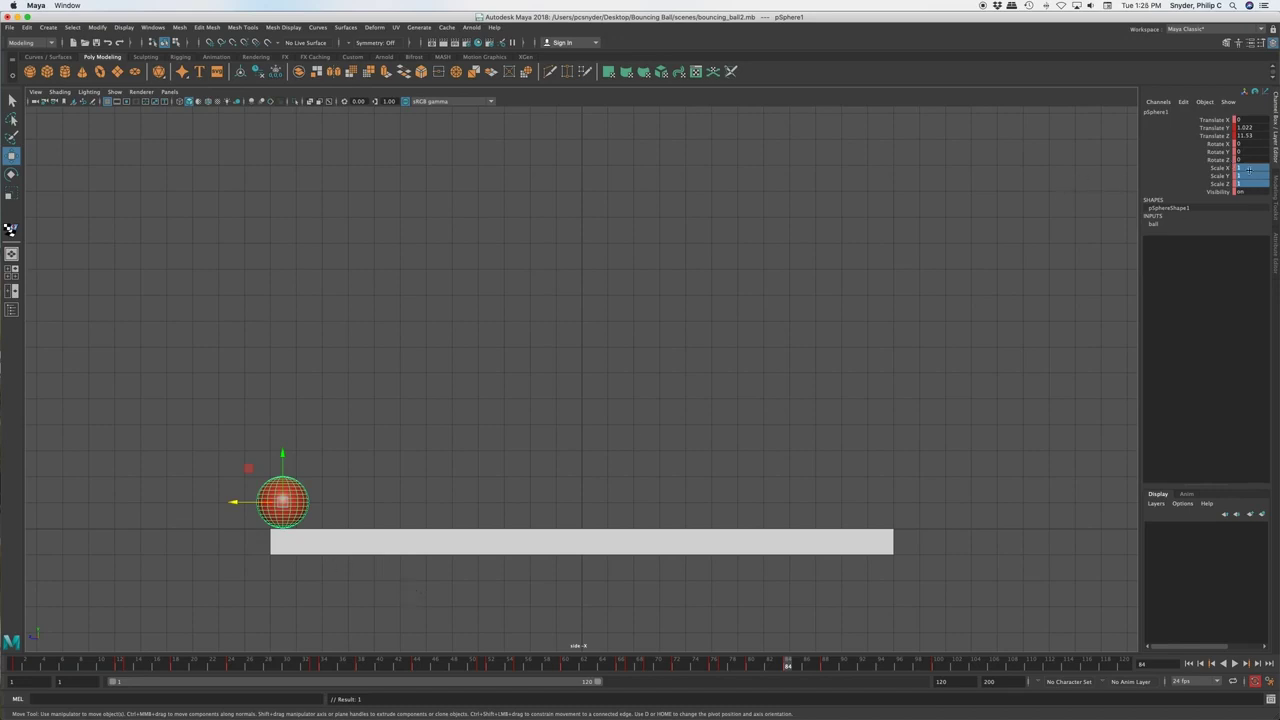
click(1253, 169)
drag(1245, 170, 1248, 185)
text(0.99)
key(Return)
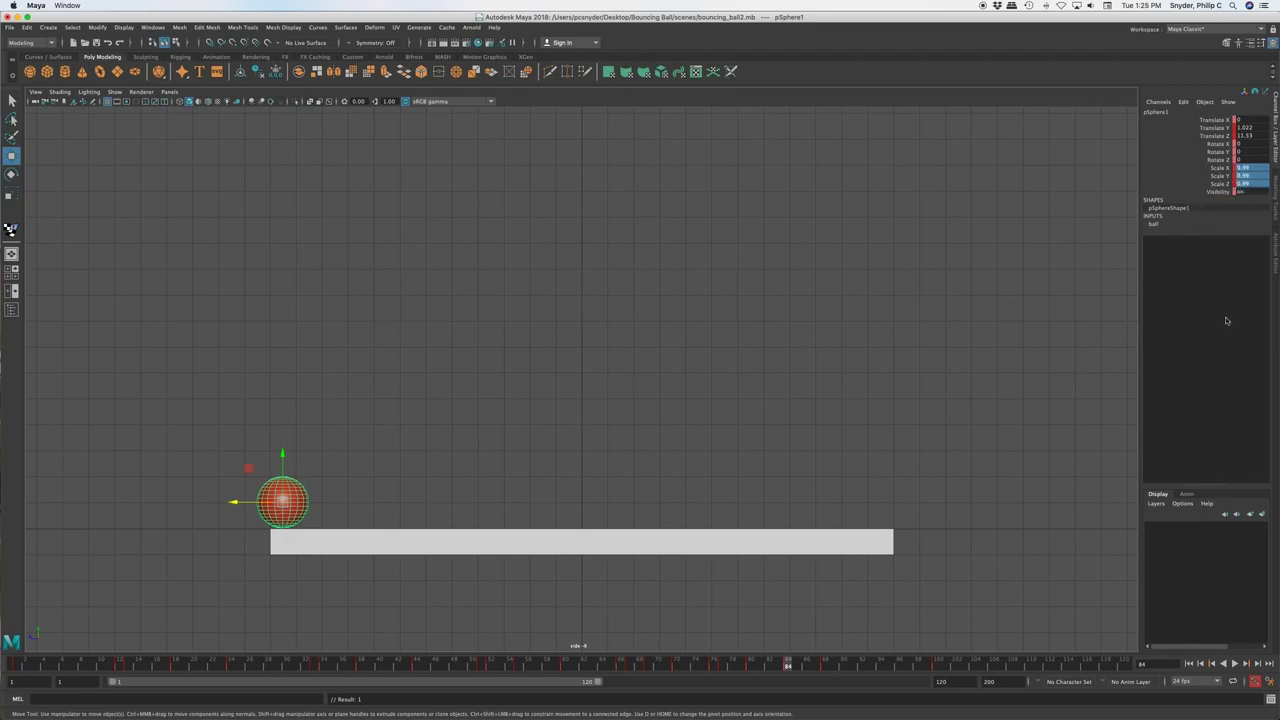
At frame 85, move the ball back to about 11.446 on Translate Z and lower it onto the table's end
click(798, 666)
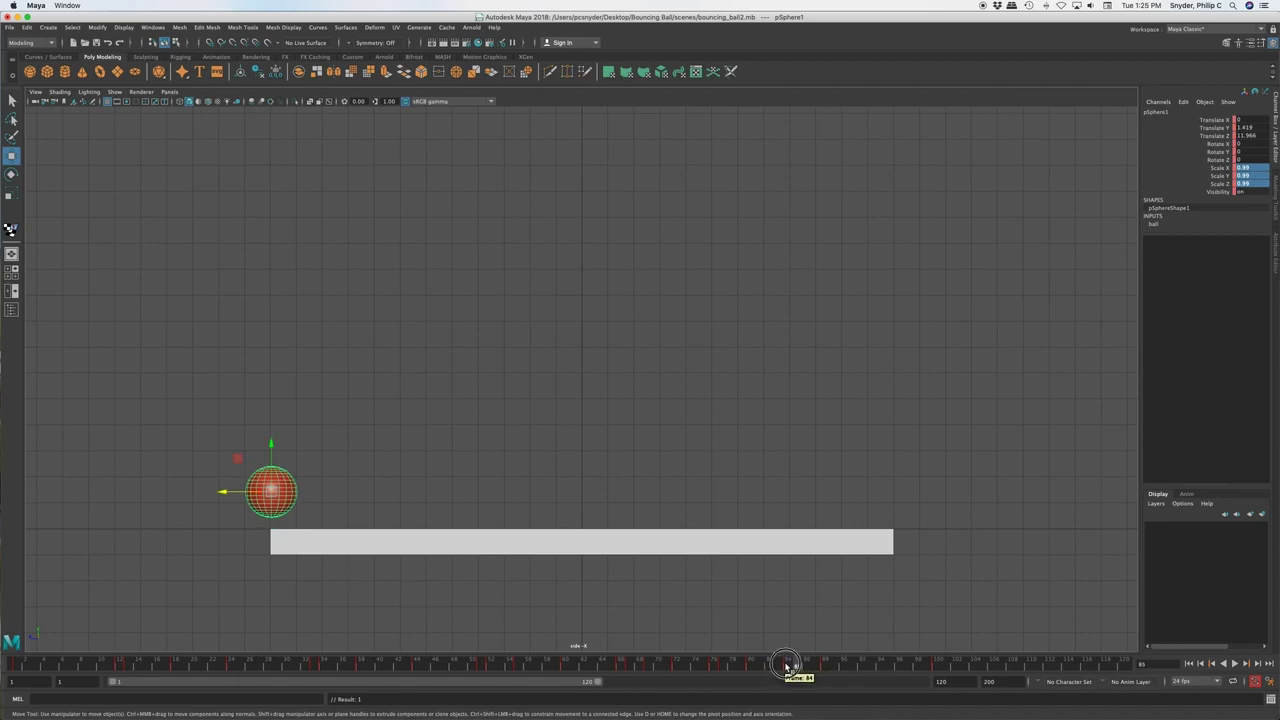
click(787, 666)
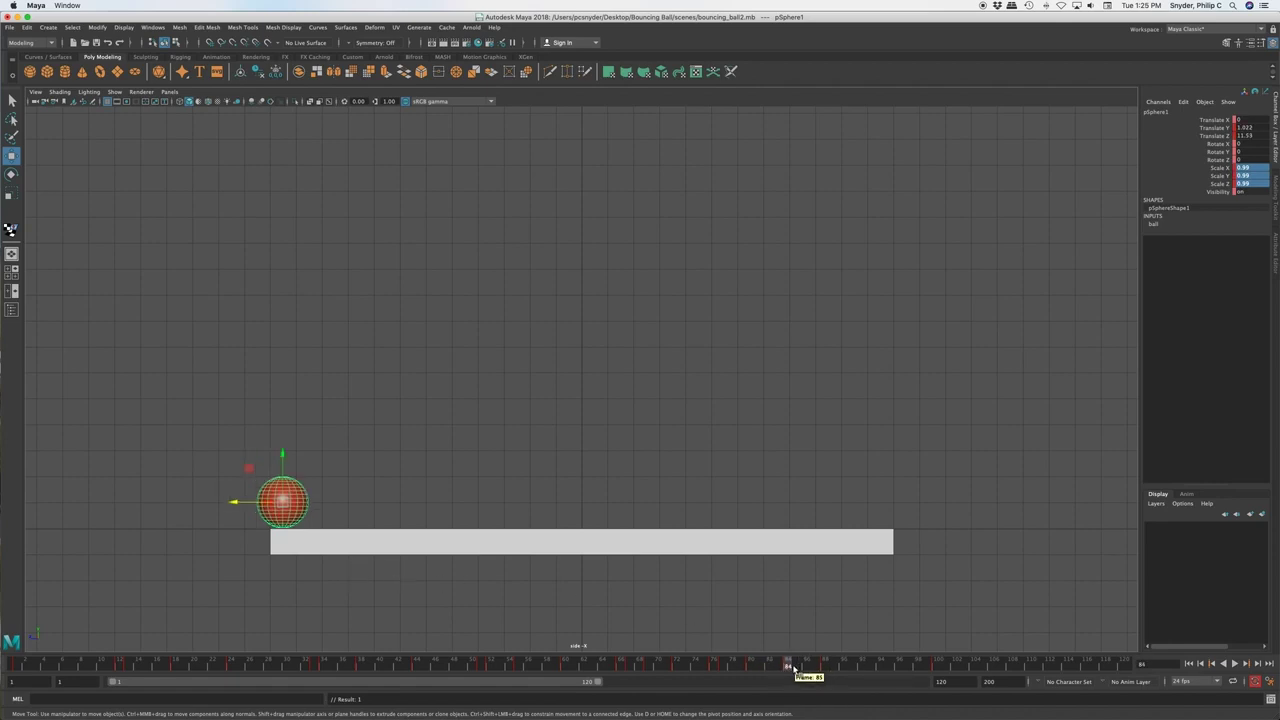
click(795, 666)
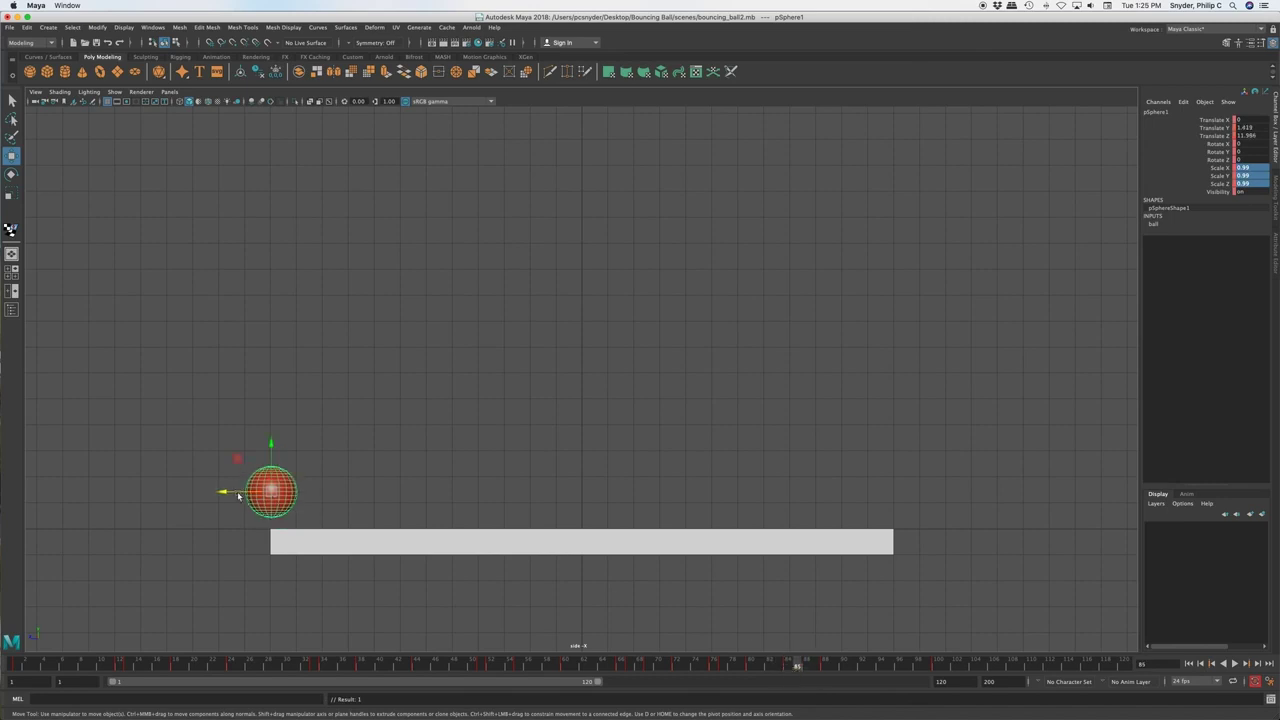
drag(225, 492, 237, 490)
drag(286, 444, 287, 457)
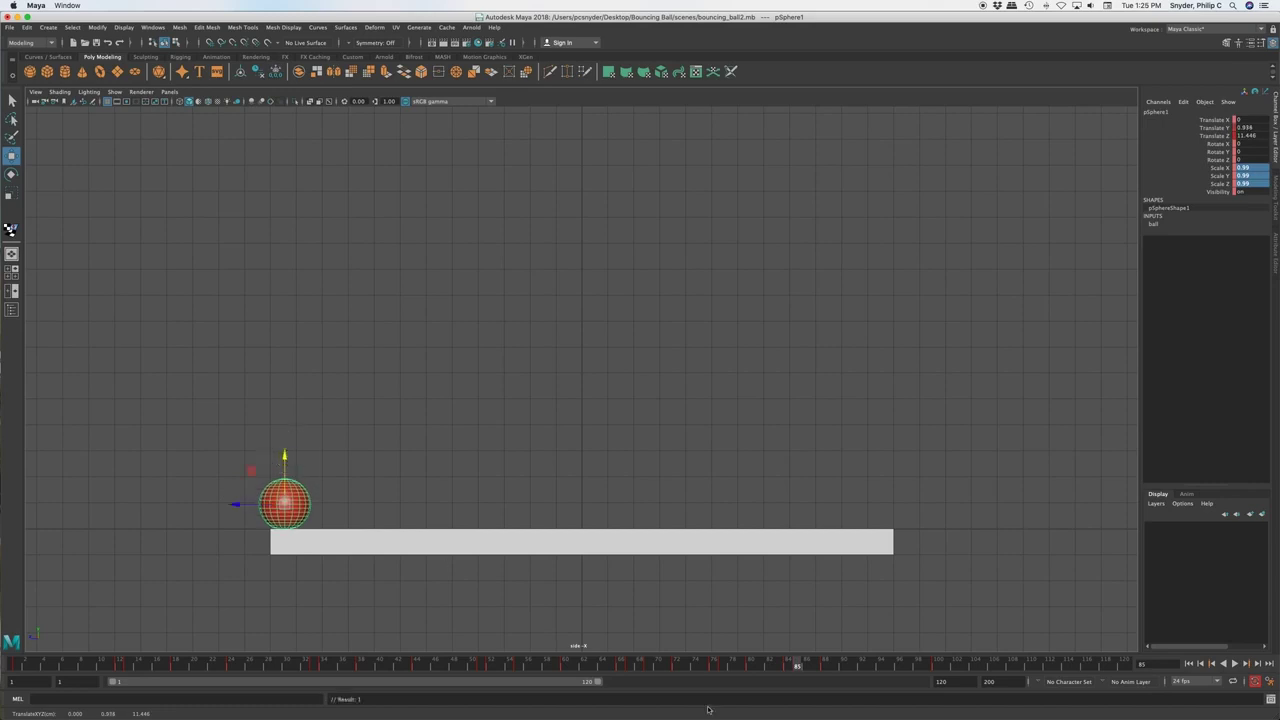
Squash the ball at frame 85 to about 0.781 on Scale Y, lower it to about 0.743 on Translate Y, and key it
key(r)
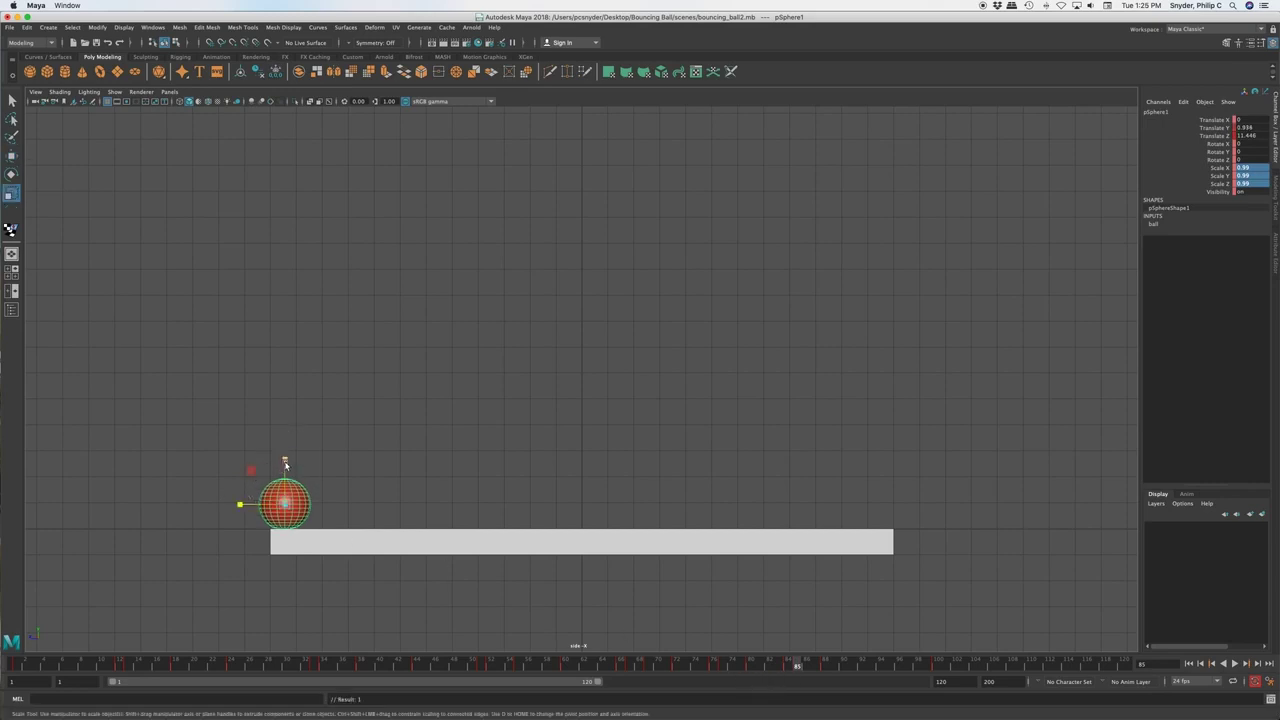
mouse_move(285, 463)
mouse_down()
mouse_move(291, 475)
mouse_move(285, 462)
mouse_up()
key(w)
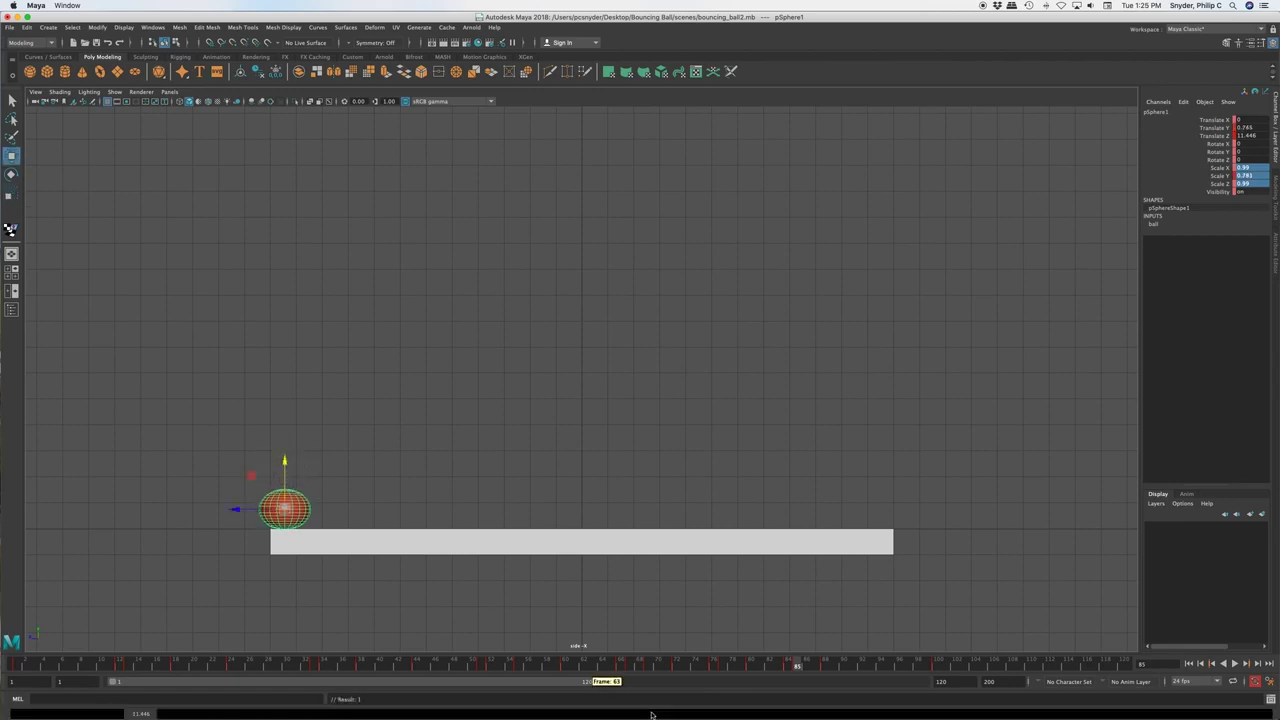
key(s)
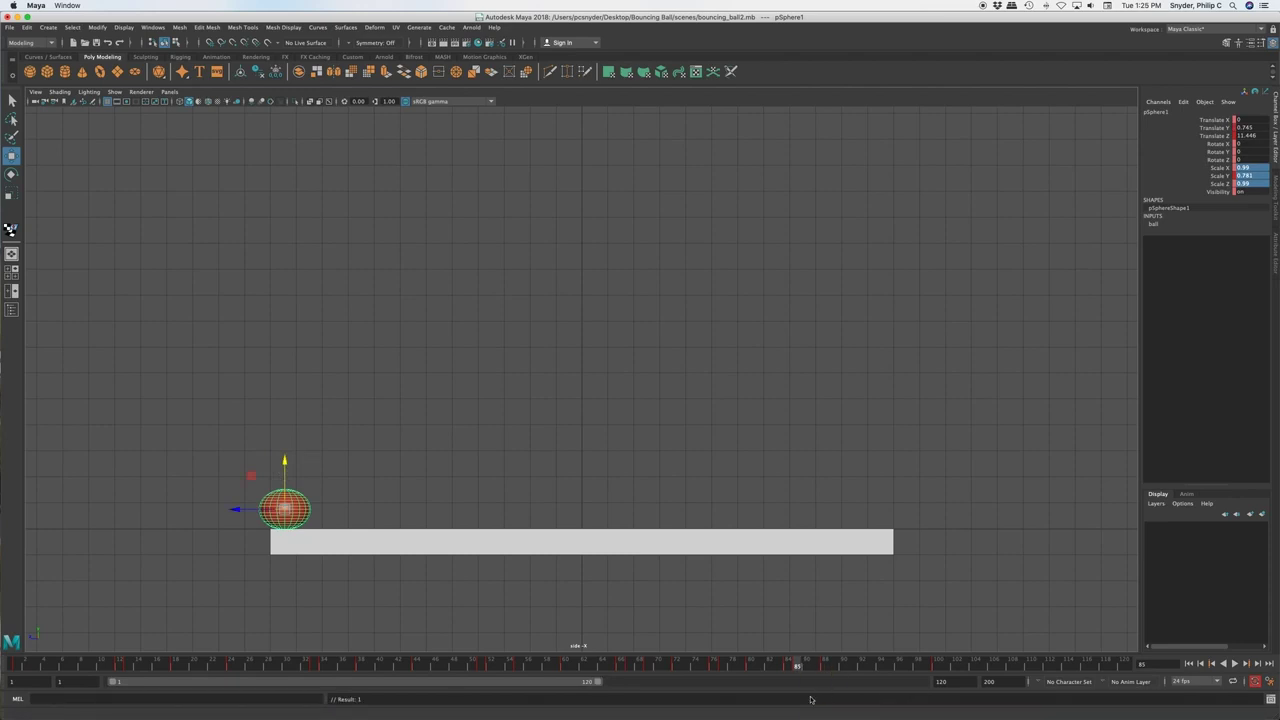
Using the perspective view, widen the squashed ball at frame 85 to about 1.264 on Scale X and slightly on Scale Z
key(space)
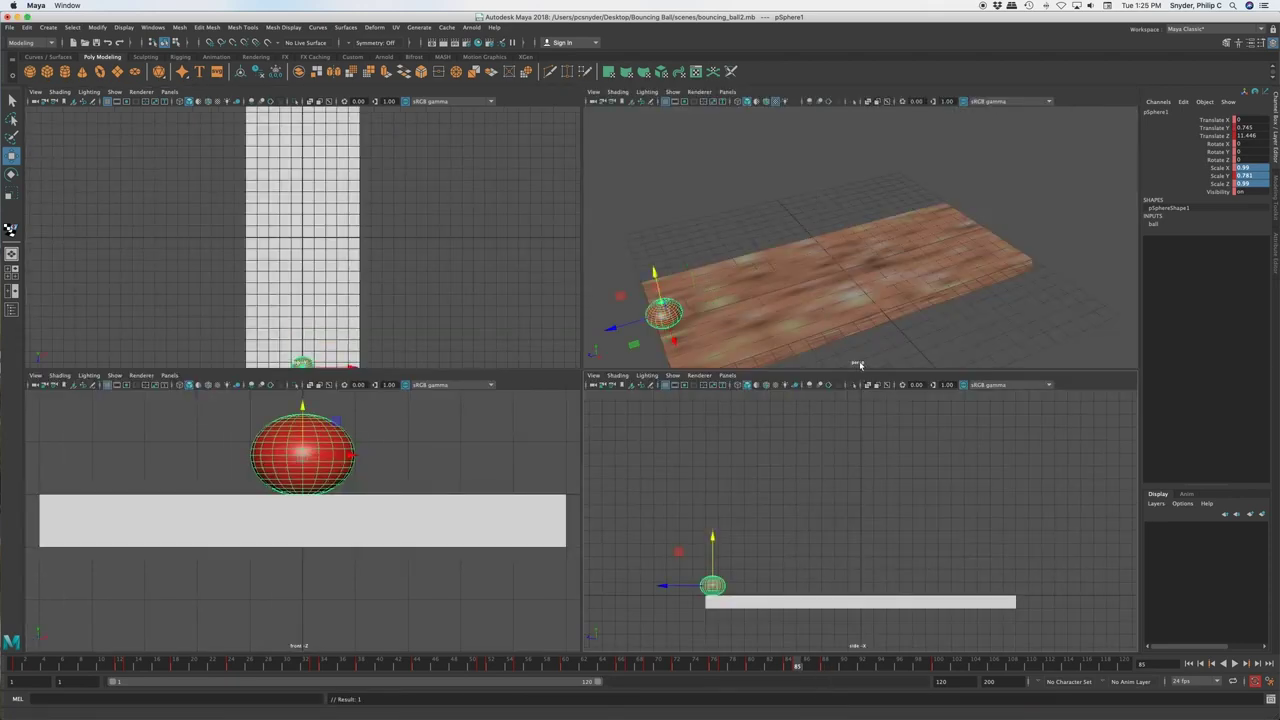
key(r)
middle_drag(673, 342, 679, 353)
drag(607, 332, 616, 327)
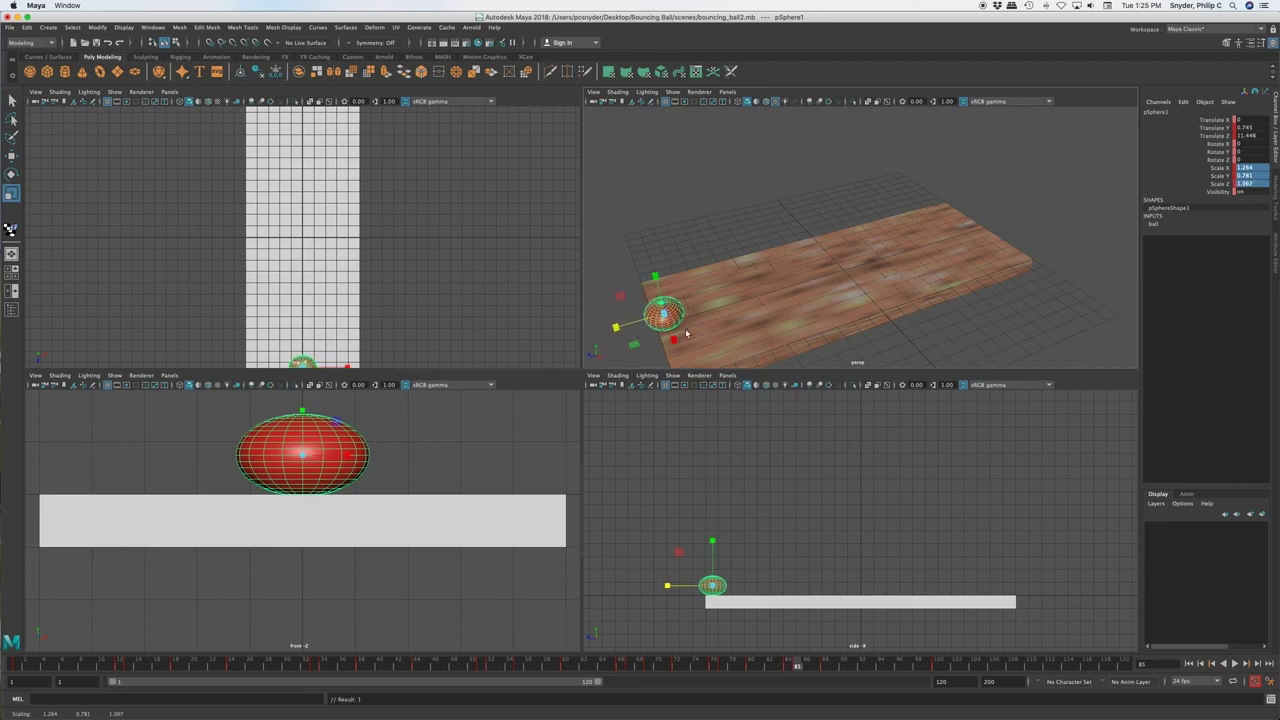
key(space)
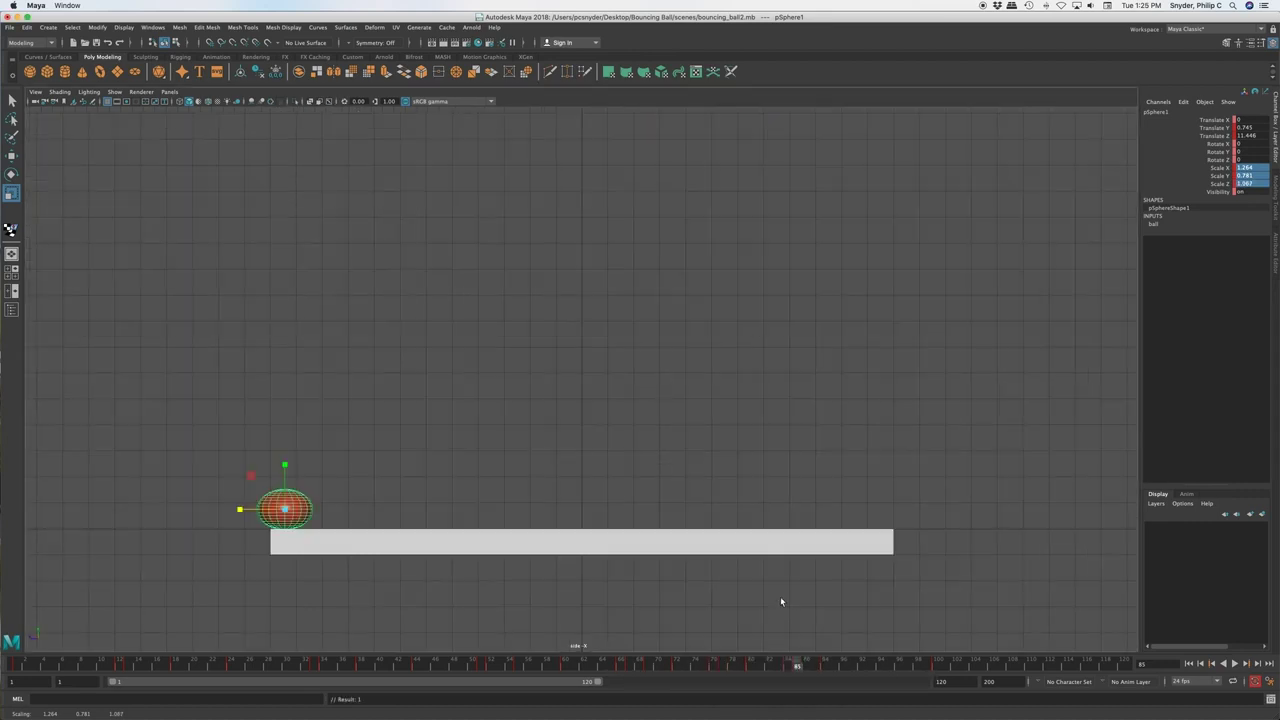
At frame 88, set the ball's Scale X, Y and Z back to 1
drag(530, 665, 826, 665)
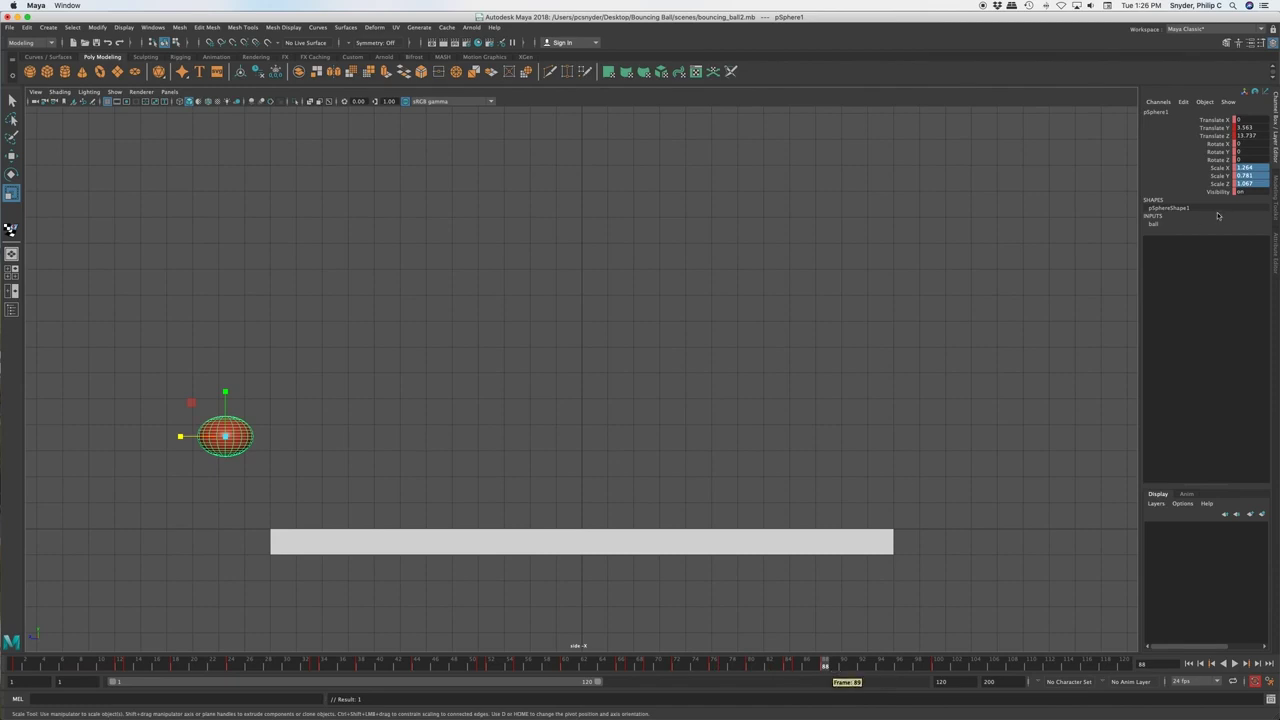
double_click(1252, 167)
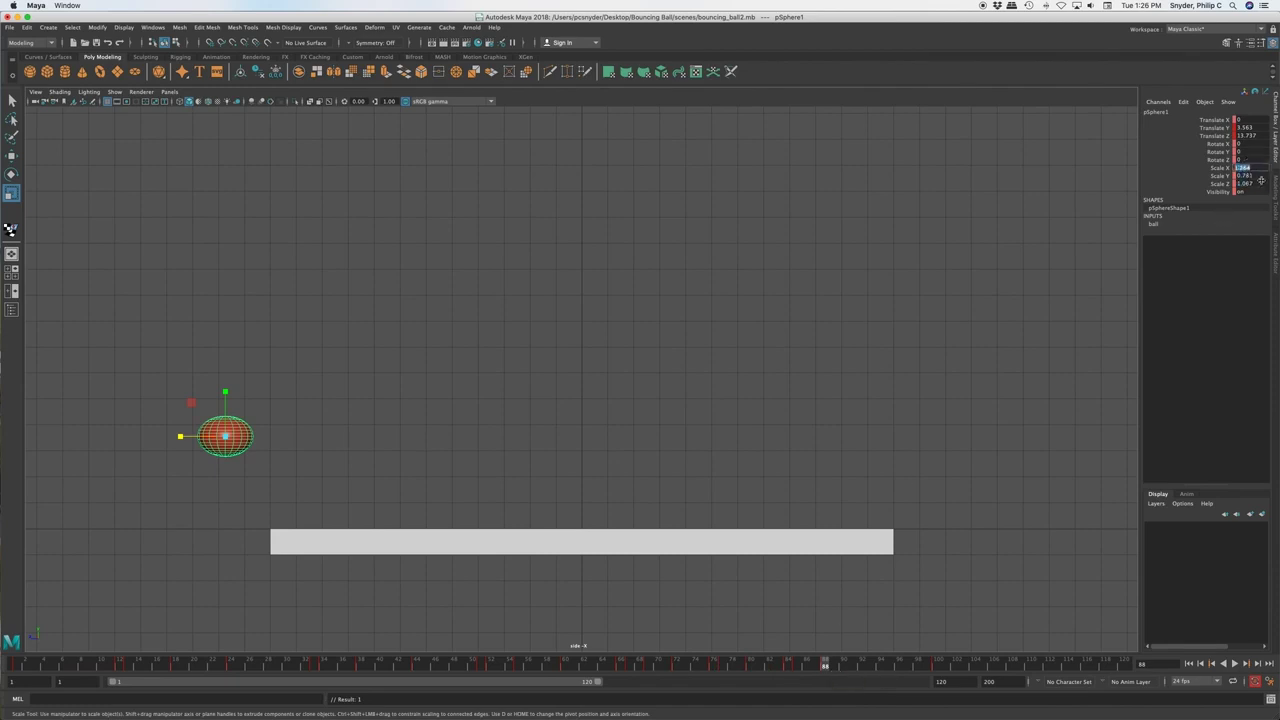
click(1243, 177)
drag(1257, 163, 1245, 193)
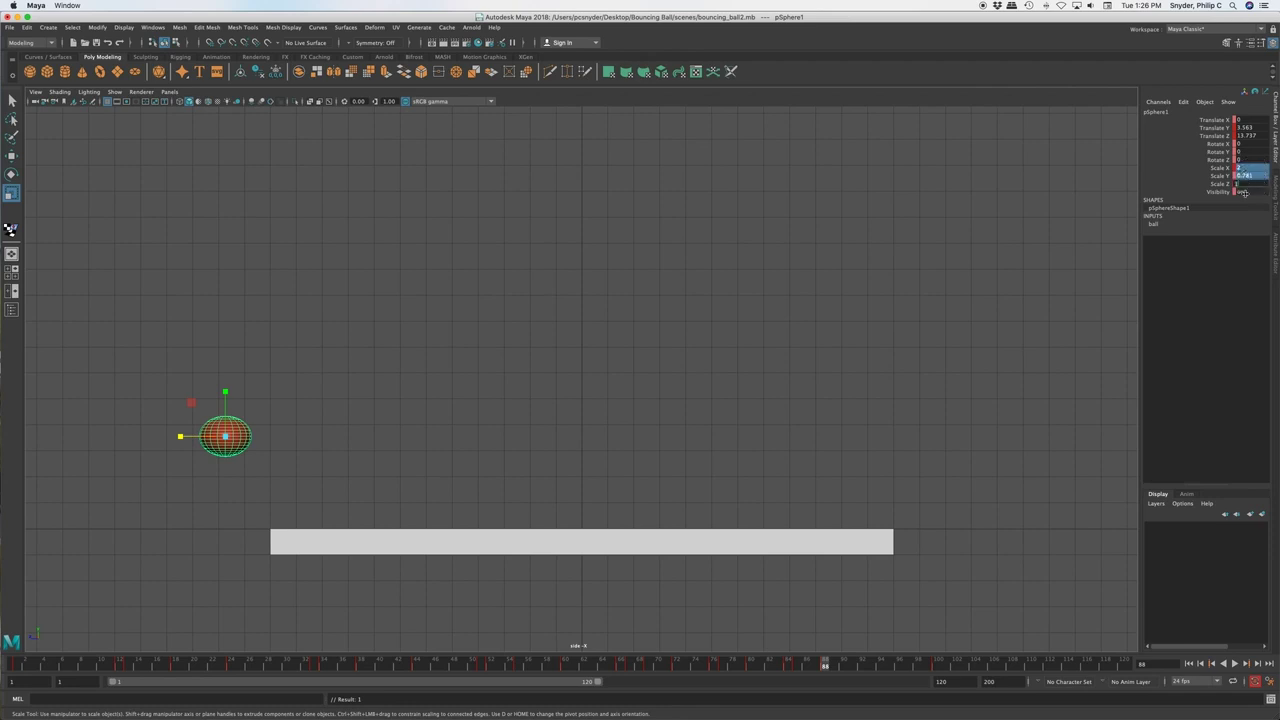
text(1)
key(Return)
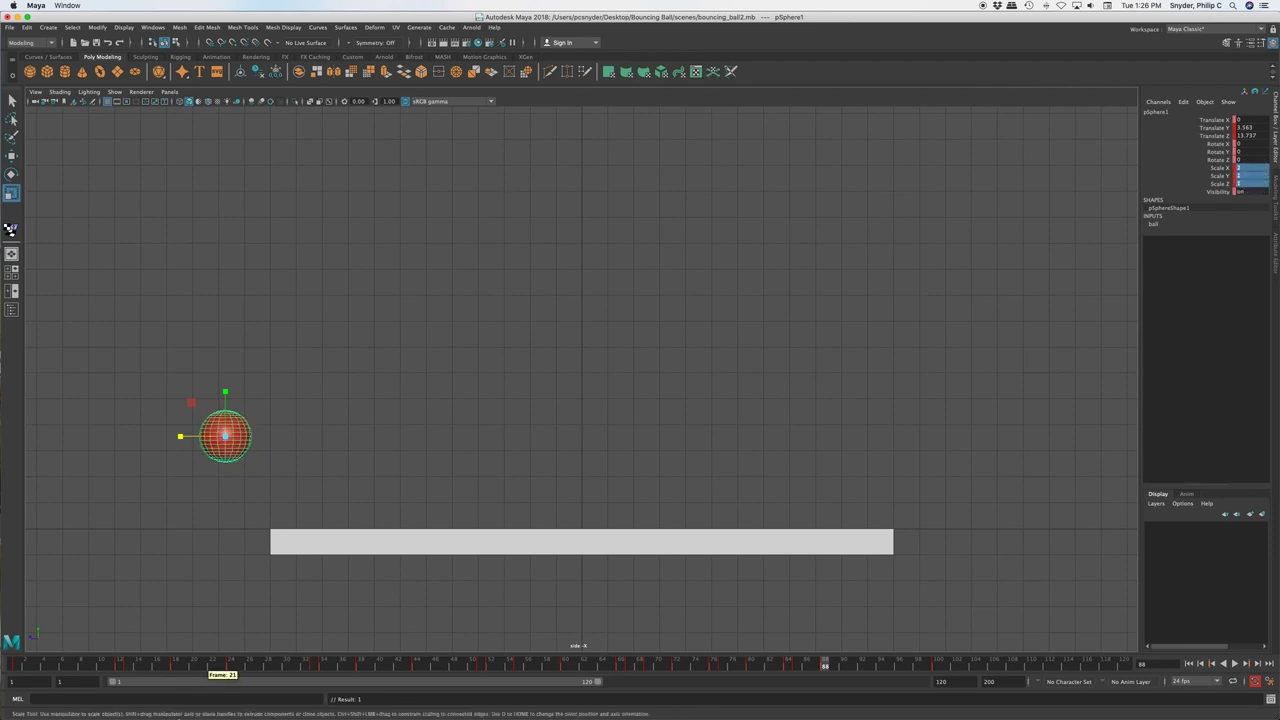
Go to frame 100 and examine the ball's position relative to the table in the perspective view
drag(823, 666, 938, 670)
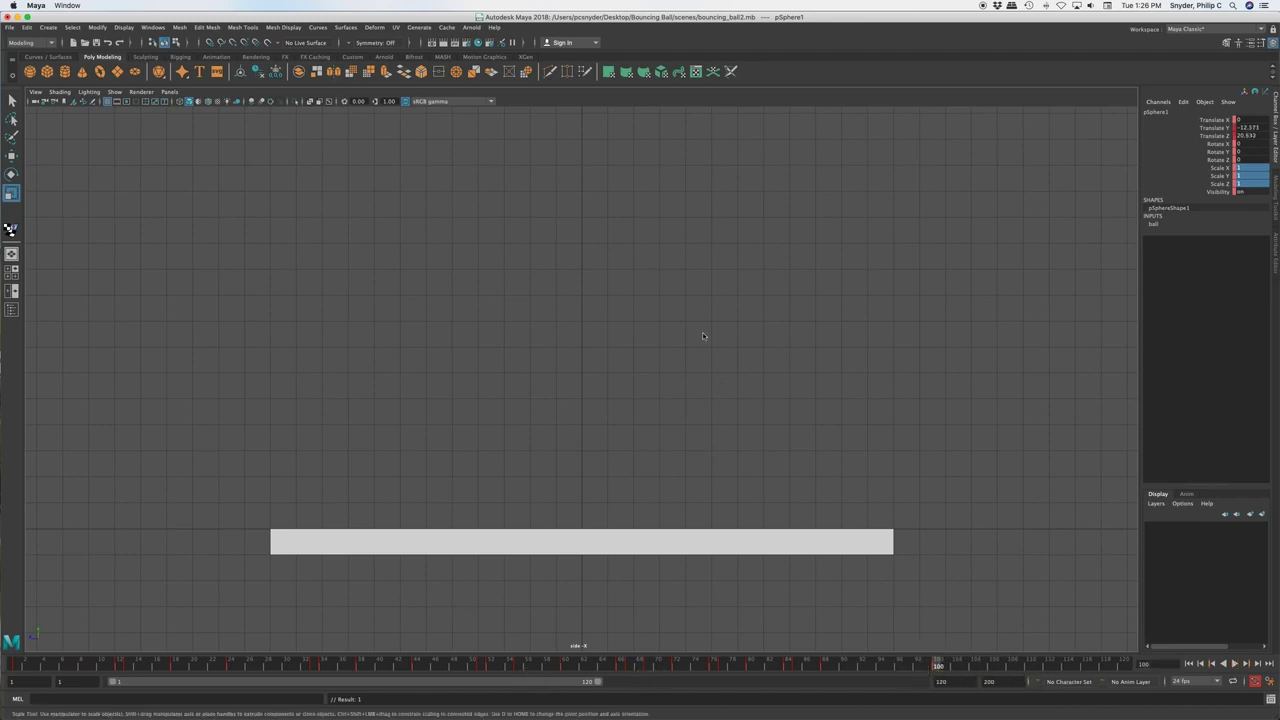
key(space)
key(space)
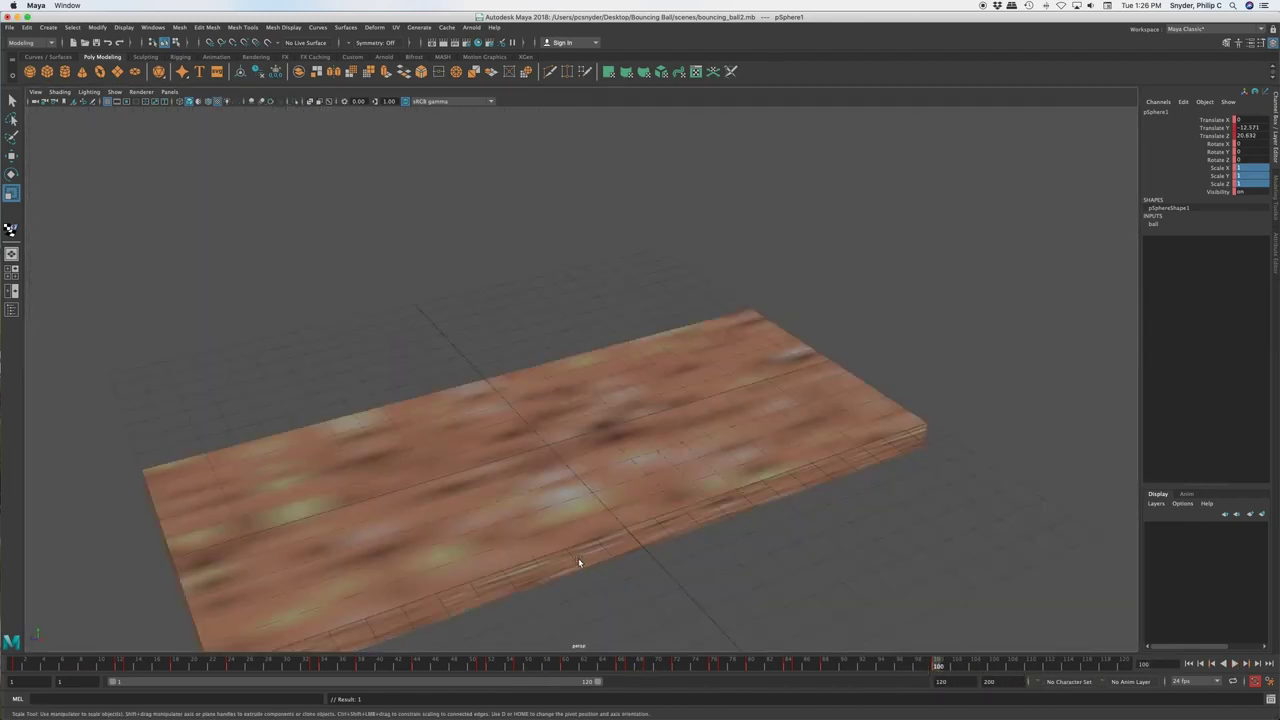
alt+drag(571, 579, 612, 472)
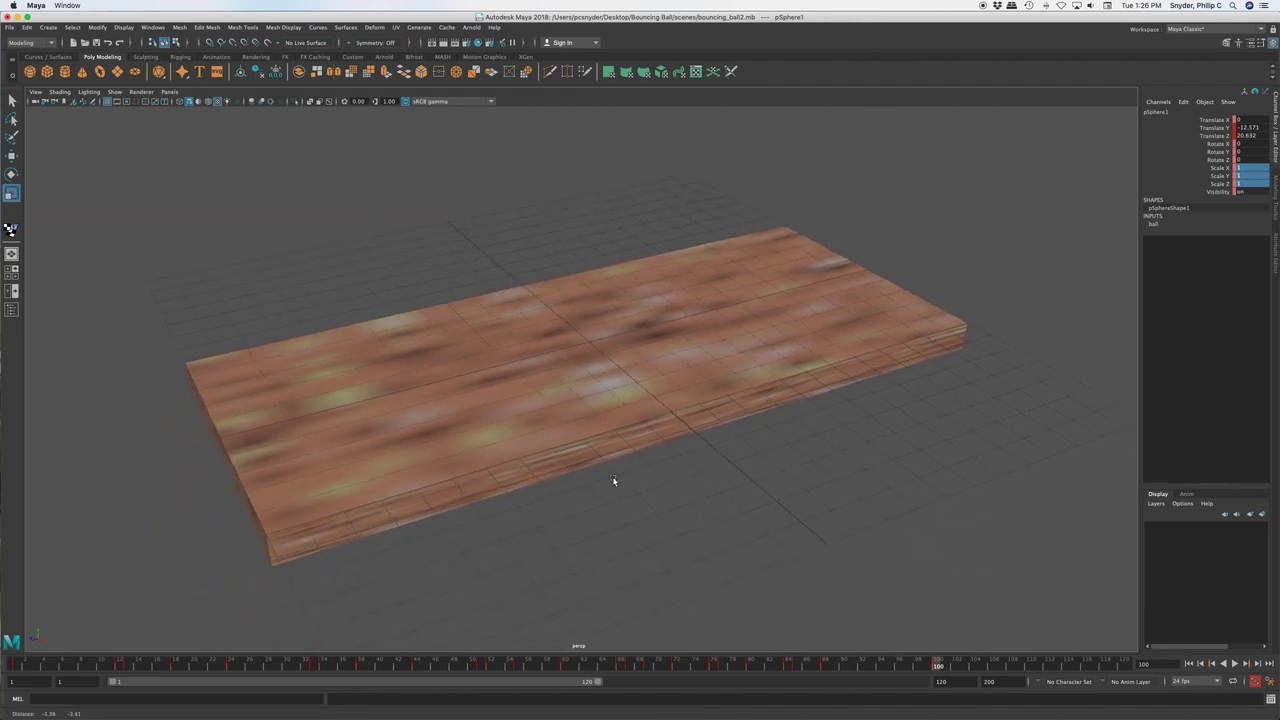
mouse_move(713, 543)
alt+mouse_down()
mouse_move(729, 540)
mouse_move(720, 517)
mouse_move(728, 546)
alt+mouse_up()
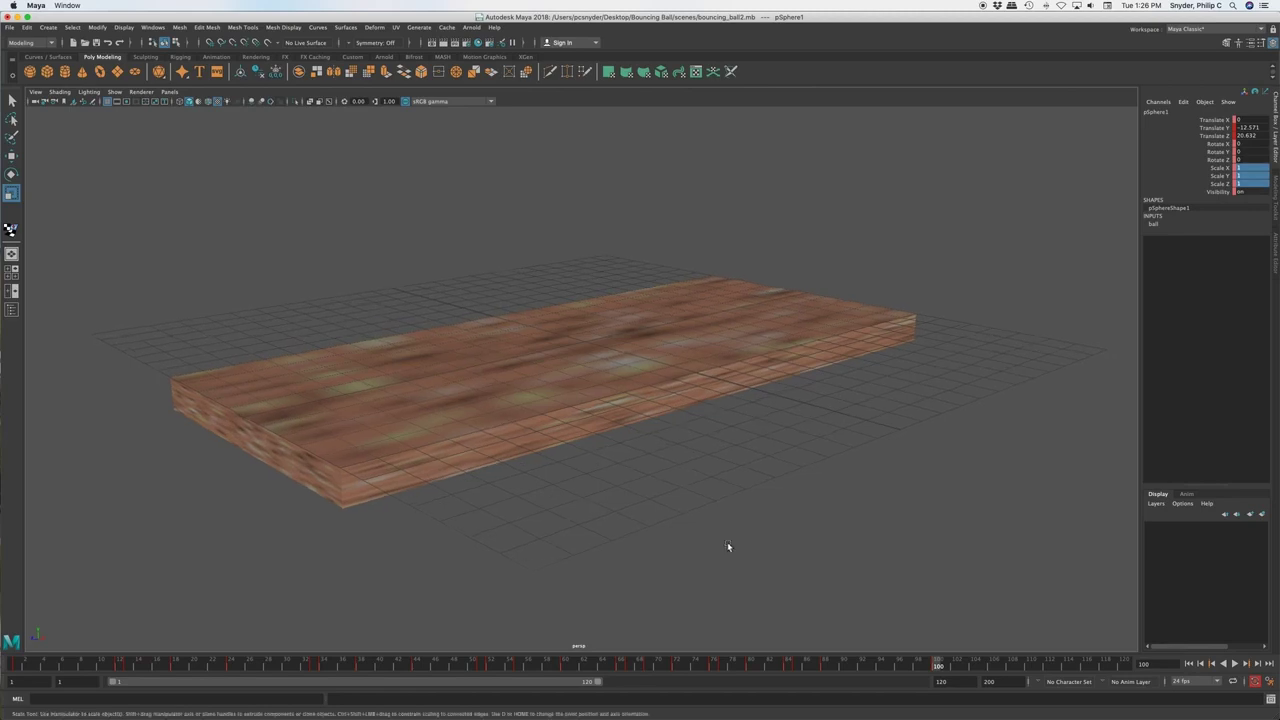
scroll(713, 528, down, 6)
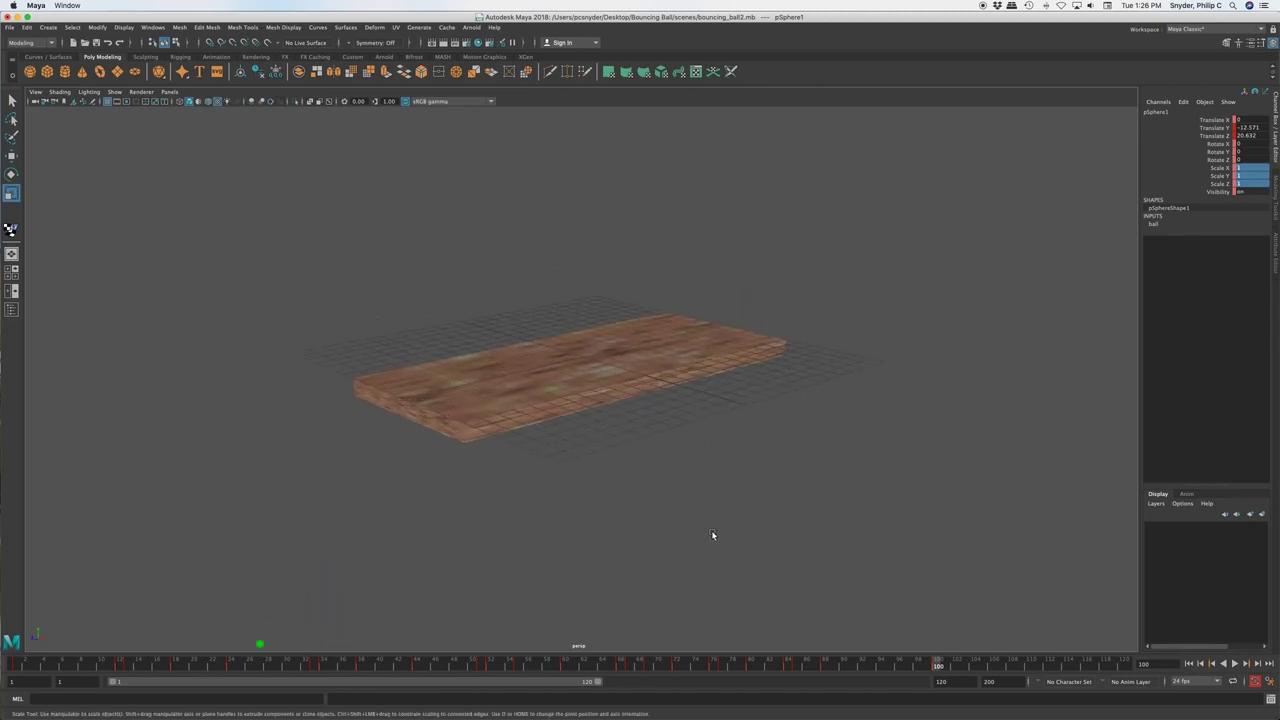
scroll(711, 535, down, 3)
alt+drag(617, 549, 665, 498)
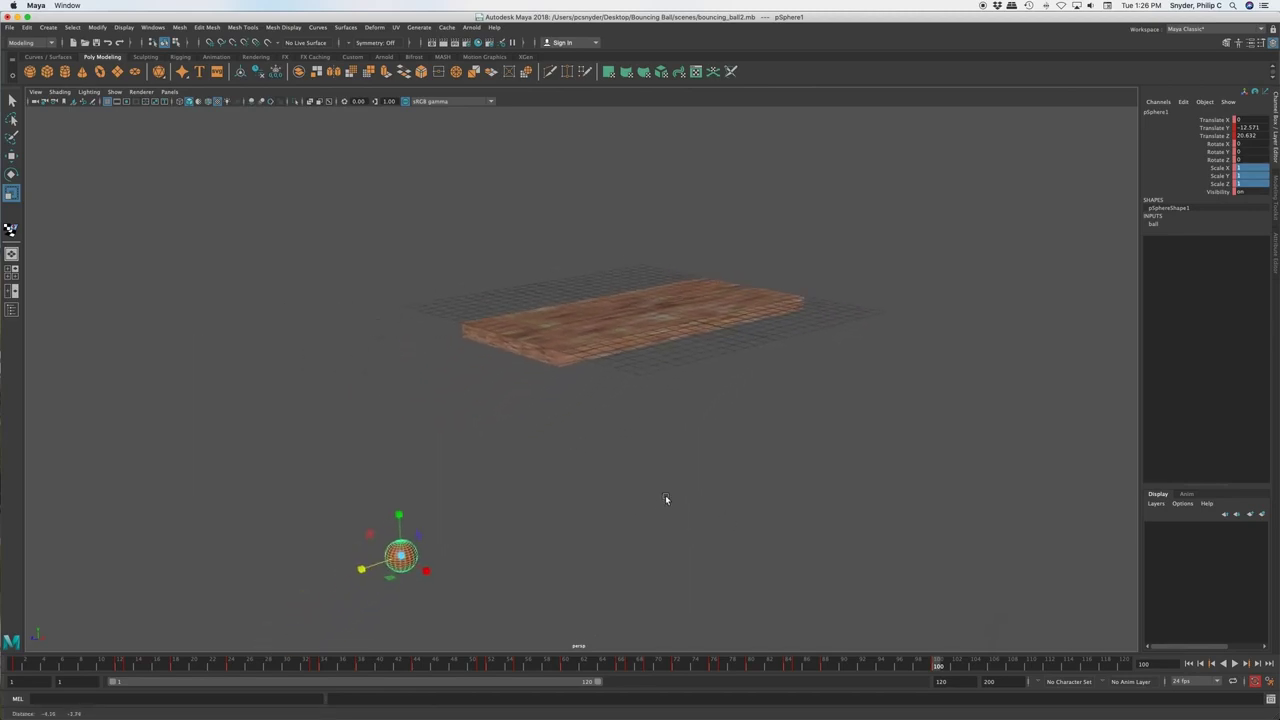
Deselect the ball and play back the animation from frame 1 in the perspective view
drag(545, 668, 8, 666)
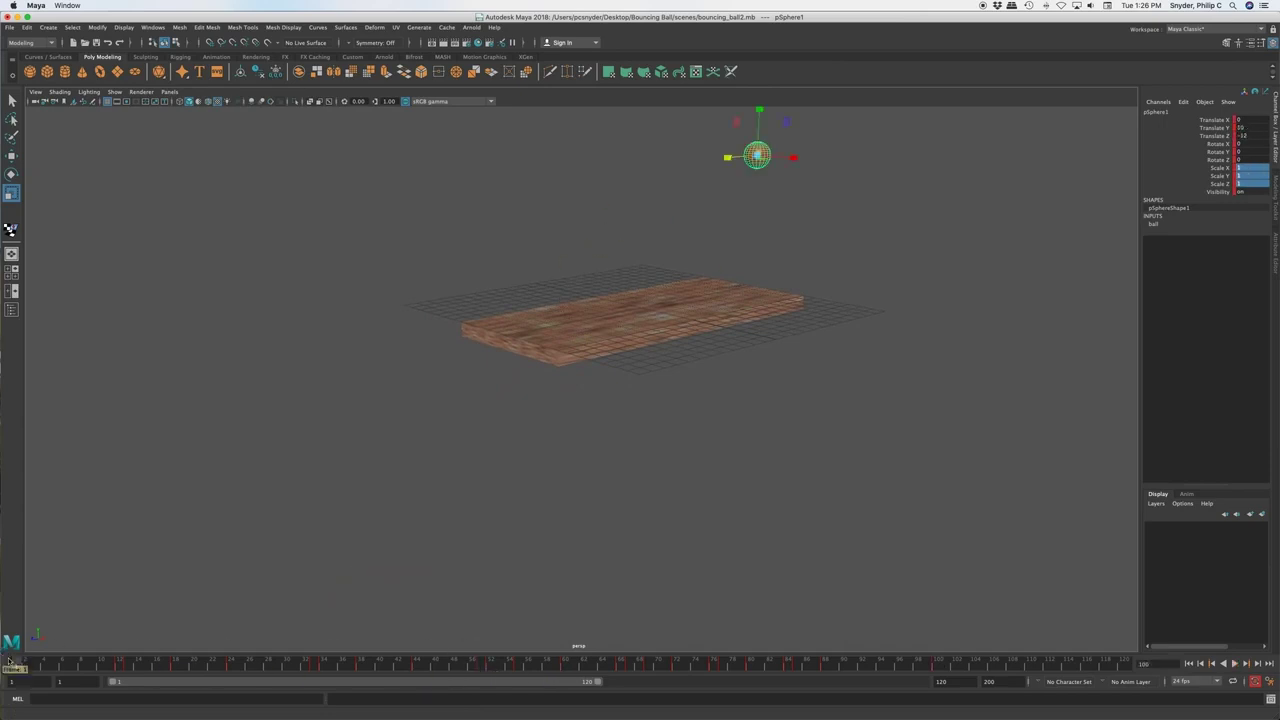
click(848, 231)
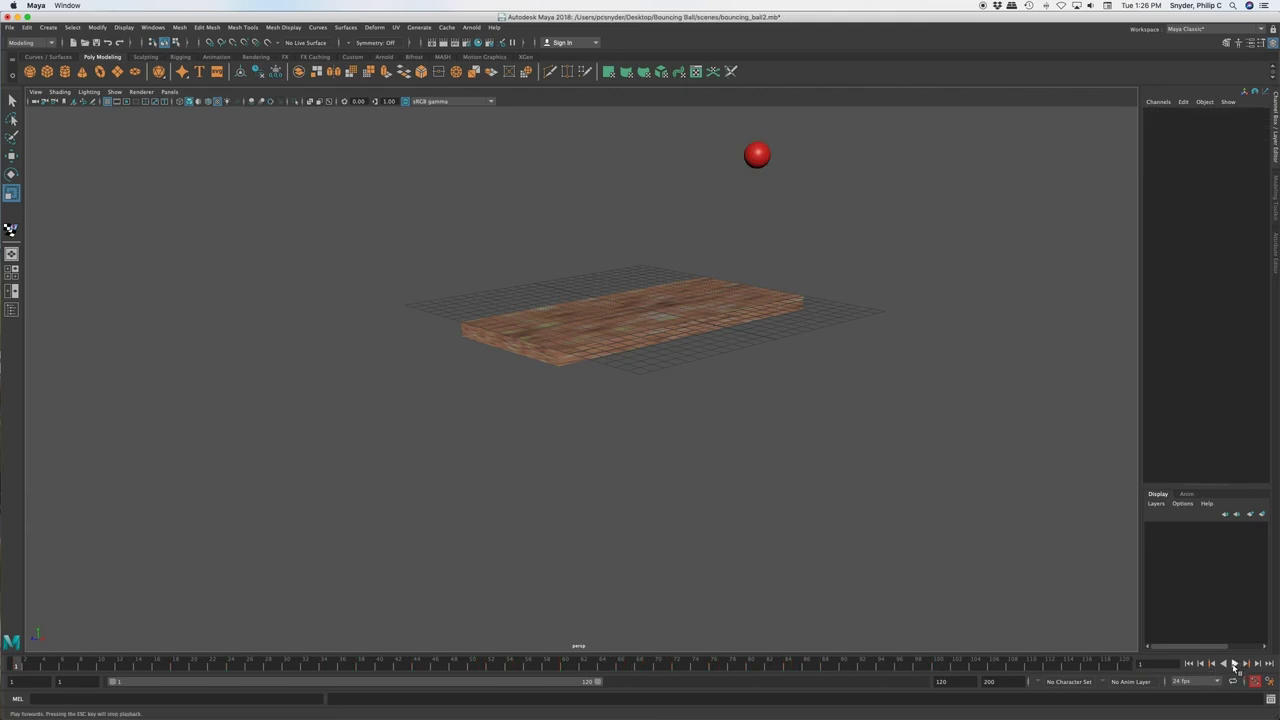
alt+drag(957, 572, 960, 580)
alt+drag(770, 291, 726, 407)
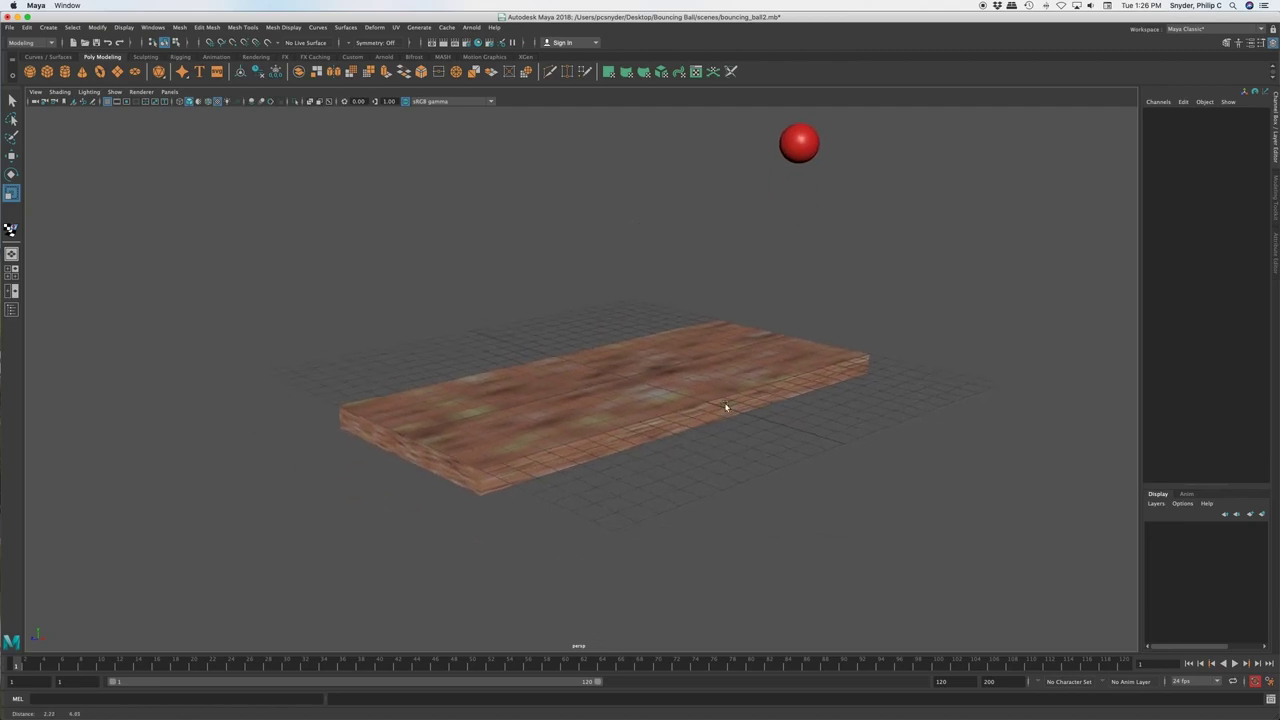
click(1234, 664)
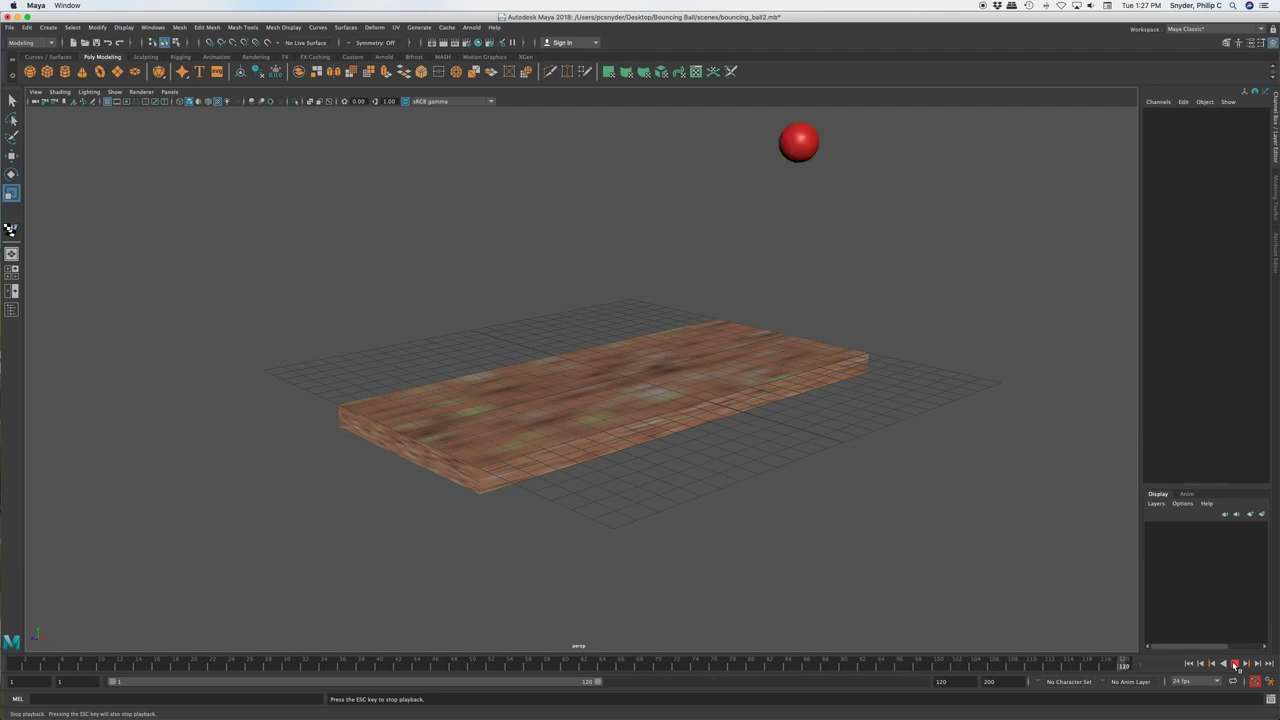
click(1235, 664)
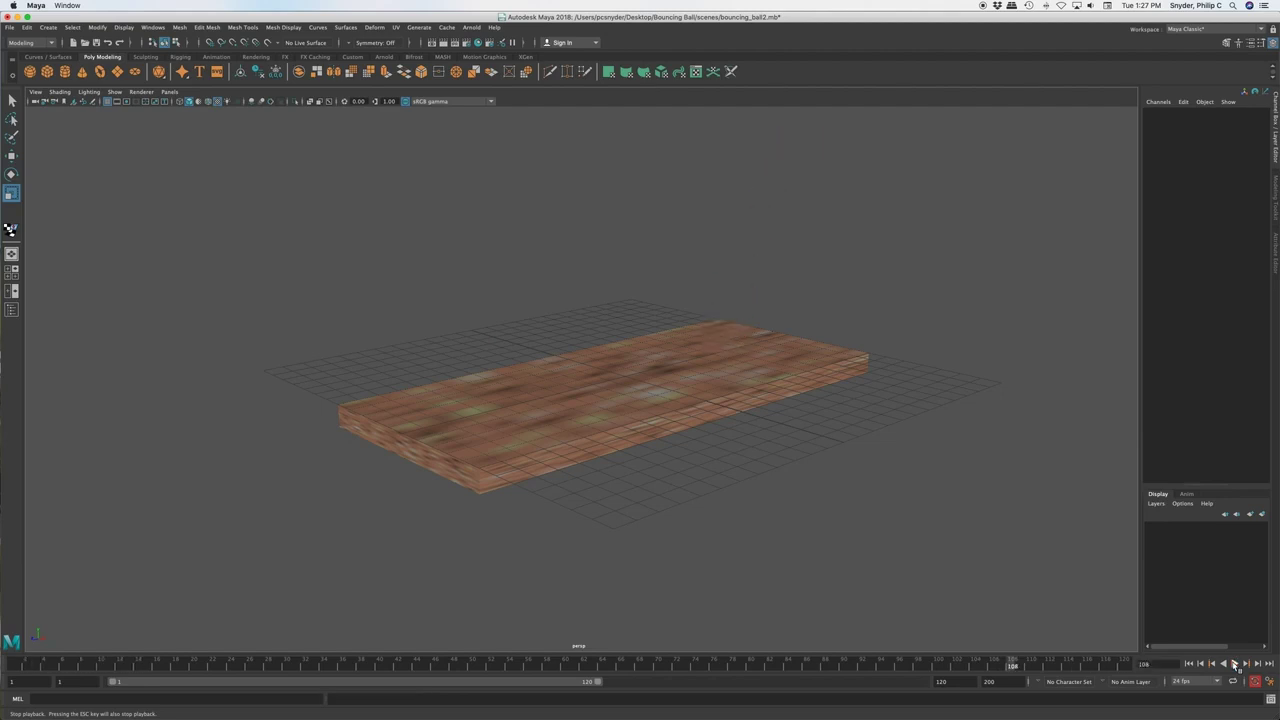